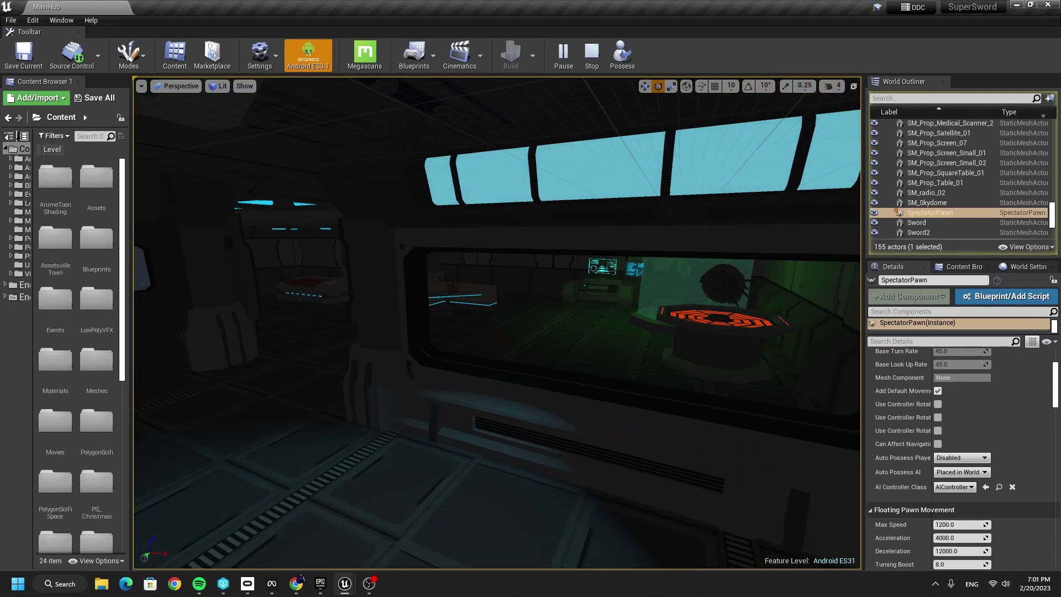
Fly through the simulated hub level to examine the real-time lighting around the windows and the green tube room
right_drag(497, 323, 491, 303)
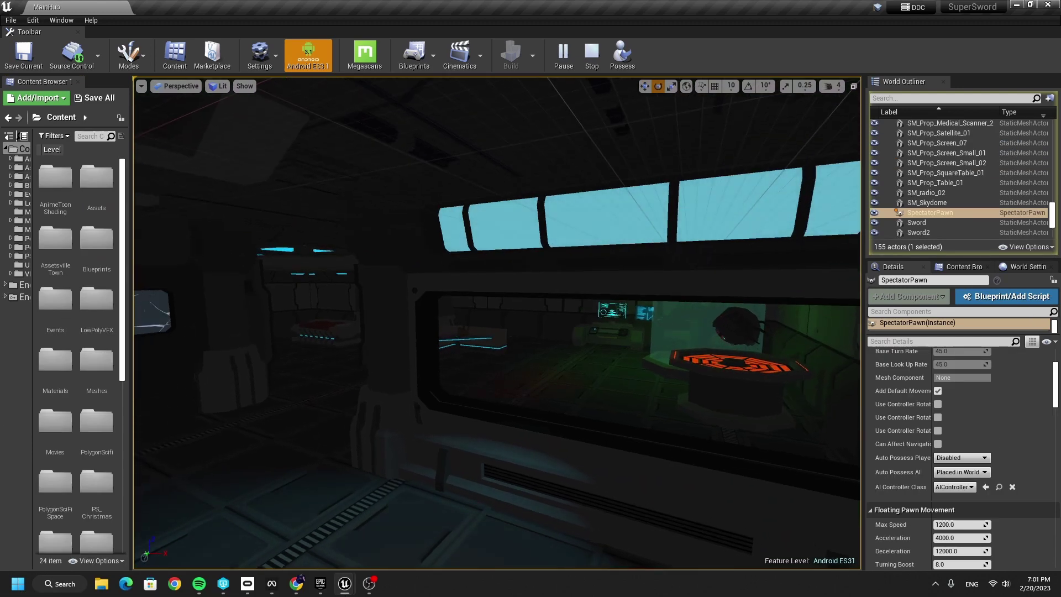
right_drag(498, 323, 529, 315)
key(q)
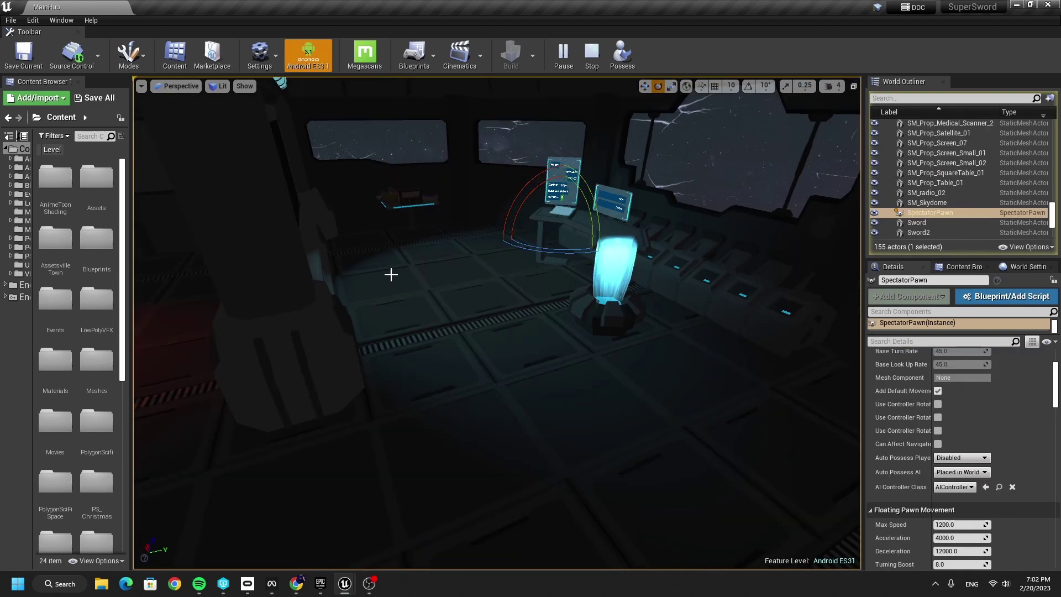
right_drag(391, 273, 410, 289)
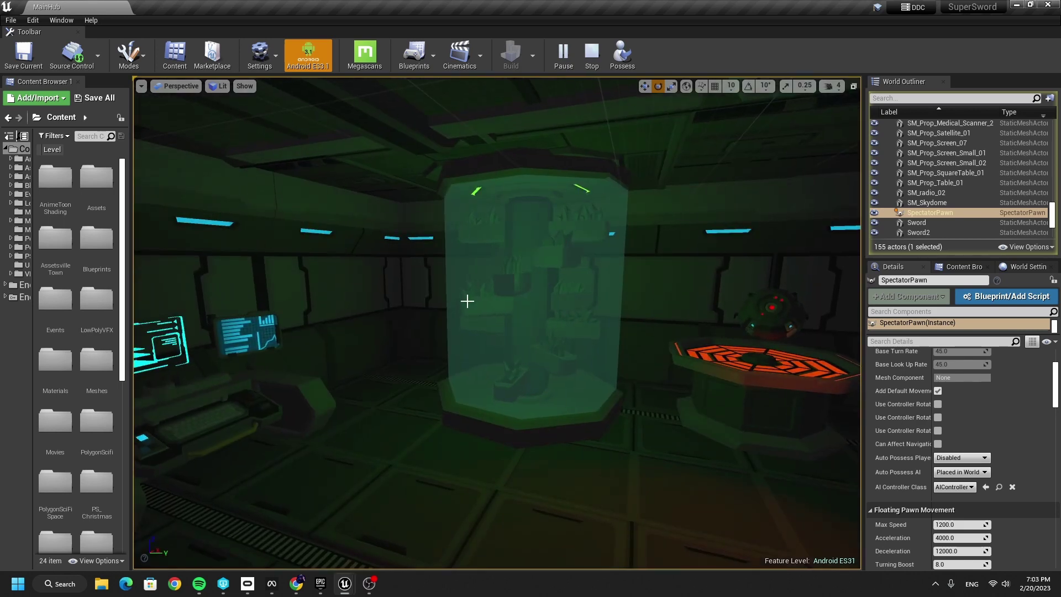
mouse_move(519, 322)
right_down()
mouse_move(532, 327)
mouse_move(509, 322)
mouse_move(519, 318)
right_up()
key(d)
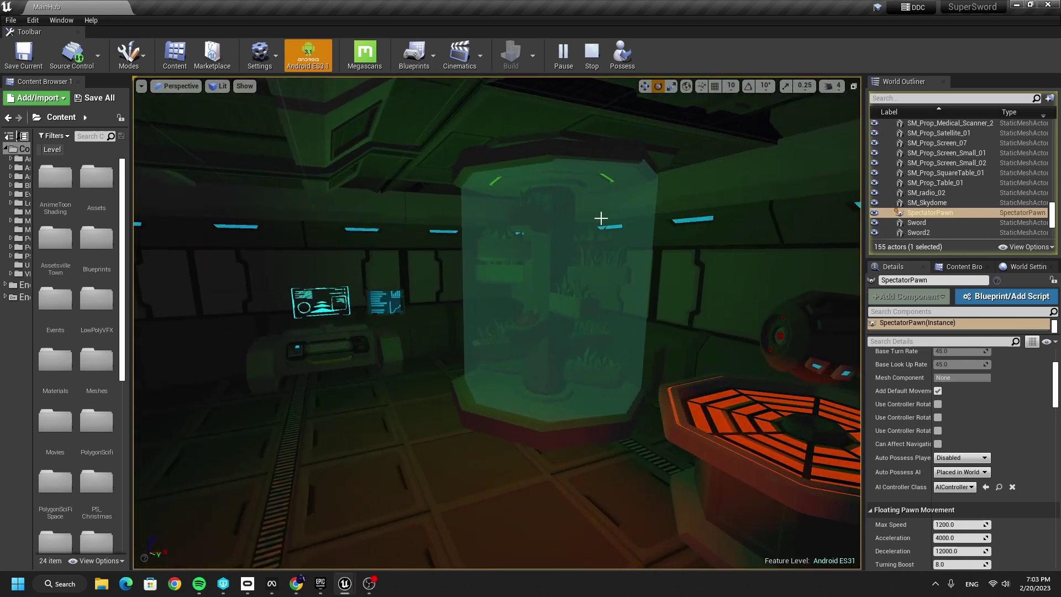
right_drag(417, 209, 531, 246)
Select the Vehicle_Training model above the orange octagonal table and examine the lighting around it and in the main hall
click(420, 215)
right_drag(420, 214, 315, 243)
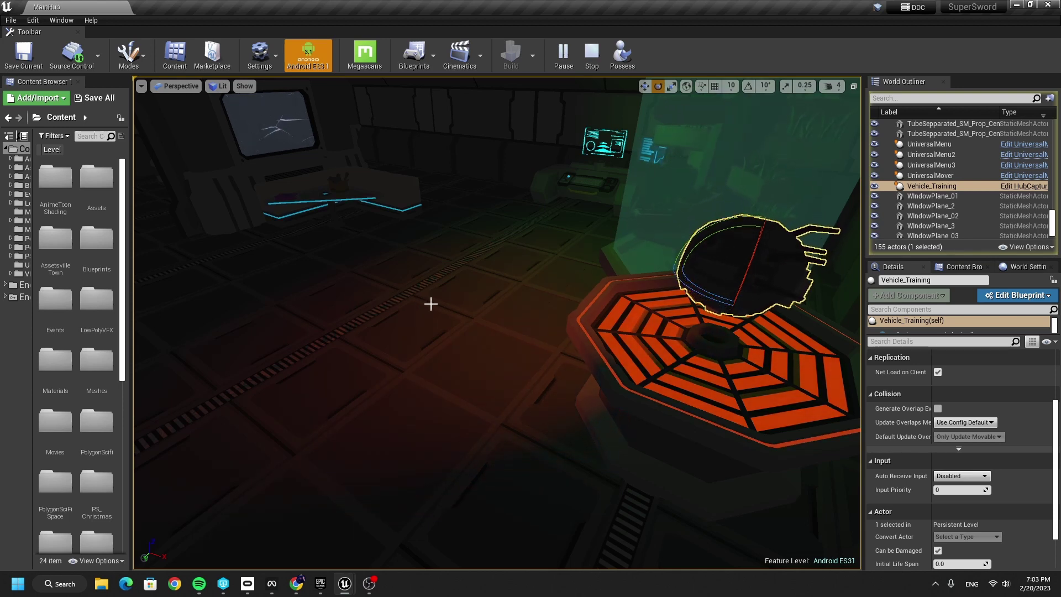
drag(678, 285, 646, 272)
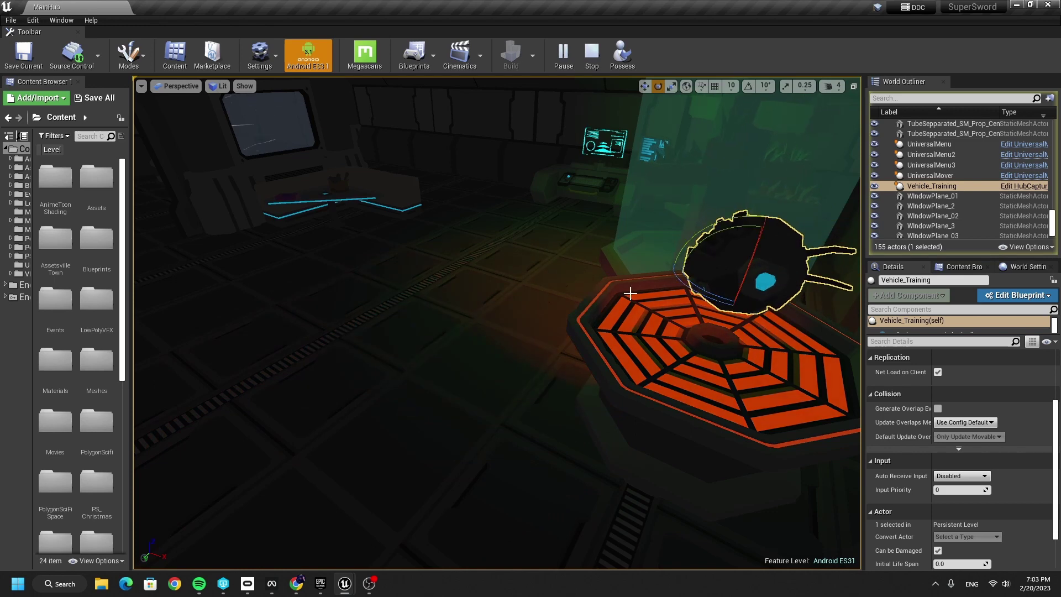
right_drag(549, 426, 580, 379)
right_drag(716, 371, 762, 377)
drag(719, 326, 730, 344)
drag(689, 398, 634, 336)
key(w)
key(s)
right_drag(605, 314, 721, 319)
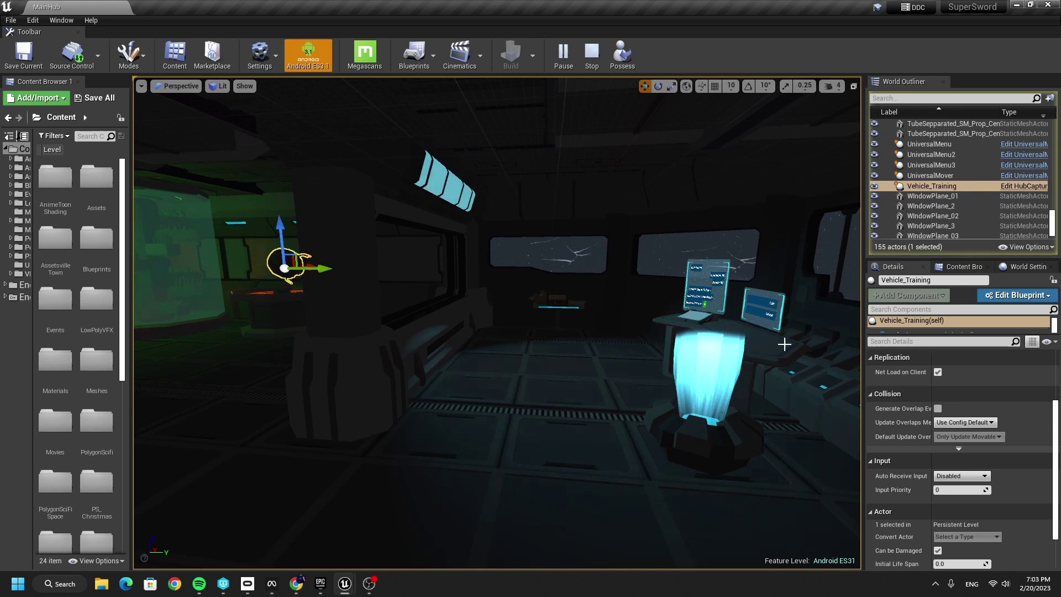
Examine the cyan-lit furniture in the simulated main hall up close
right_drag(574, 380, 417, 379)
key(w)
right_drag(485, 342, 555, 352)
scroll(485, 342, up, 5)
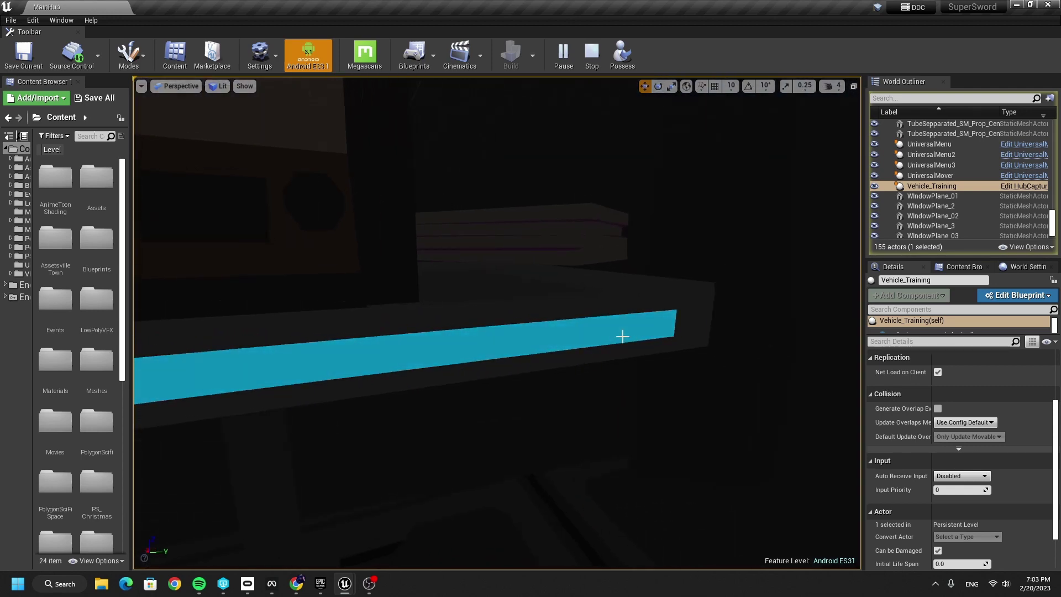
right_drag(485, 343, 347, 328)
key(w)
key(w)
Stop the simulation and open the SpaceDockMaster material of the SM_Bld_Floor_5 tile together with its parent material UnlitMasterHUB
key(Escape)
click(293, 440)
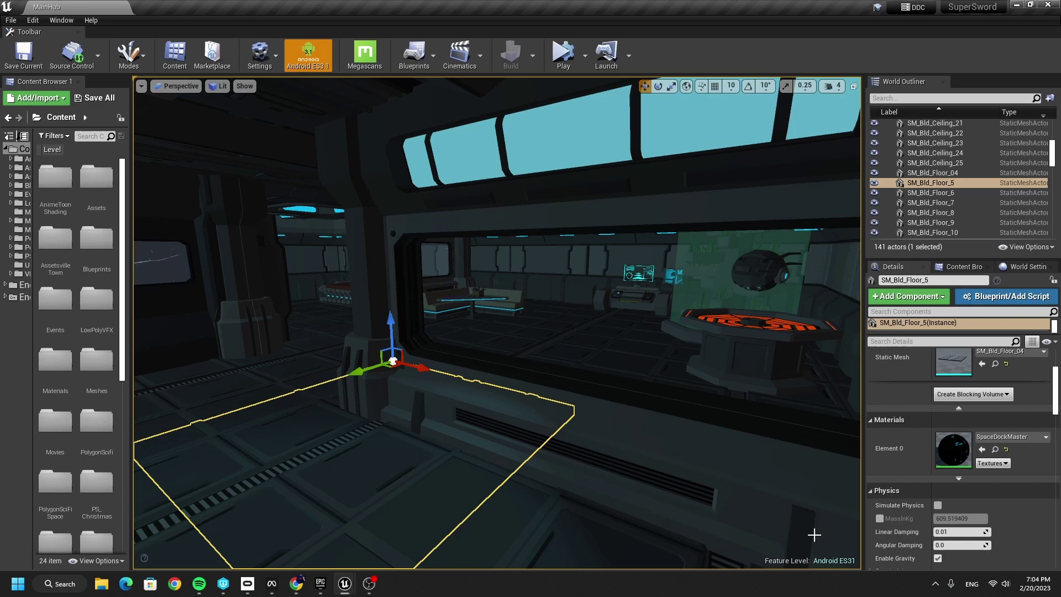
double_click(957, 442)
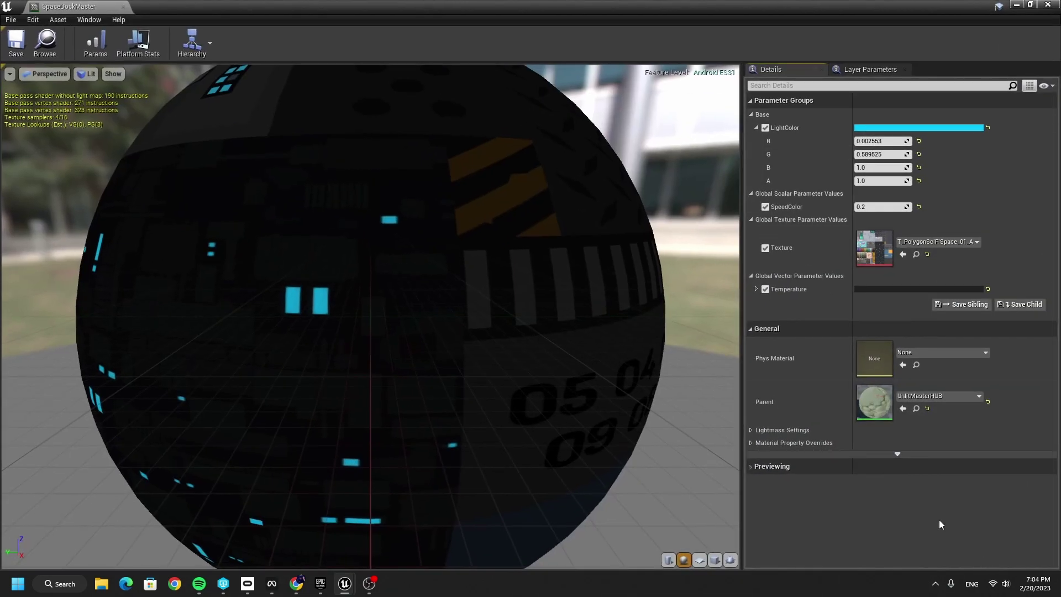
double_click(879, 399)
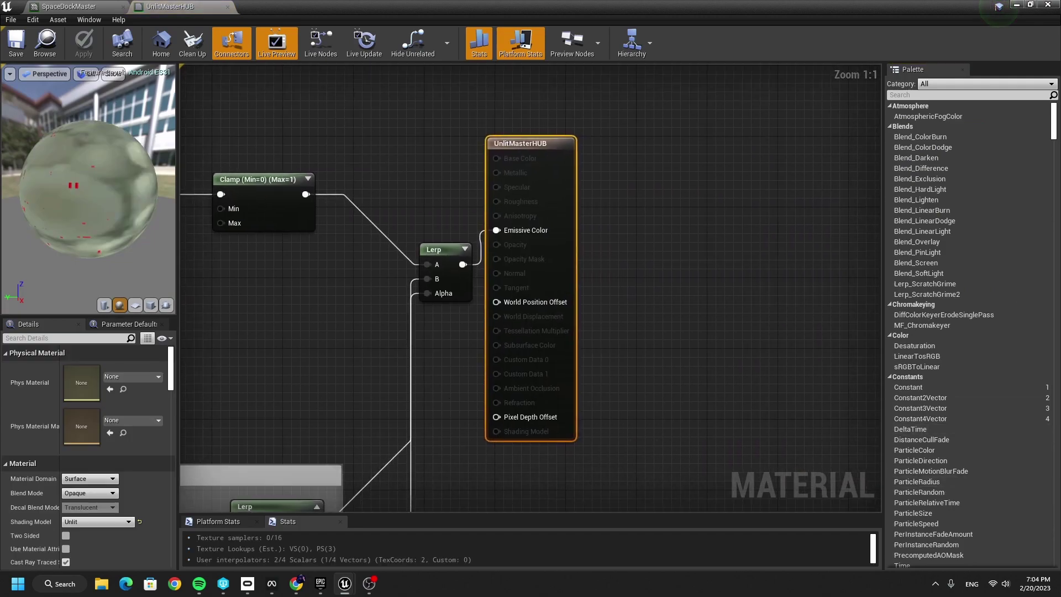
Examine the directional light, point light and side light mask groups in the UnlitMasterHUB graph
scroll(709, 305, down, 11)
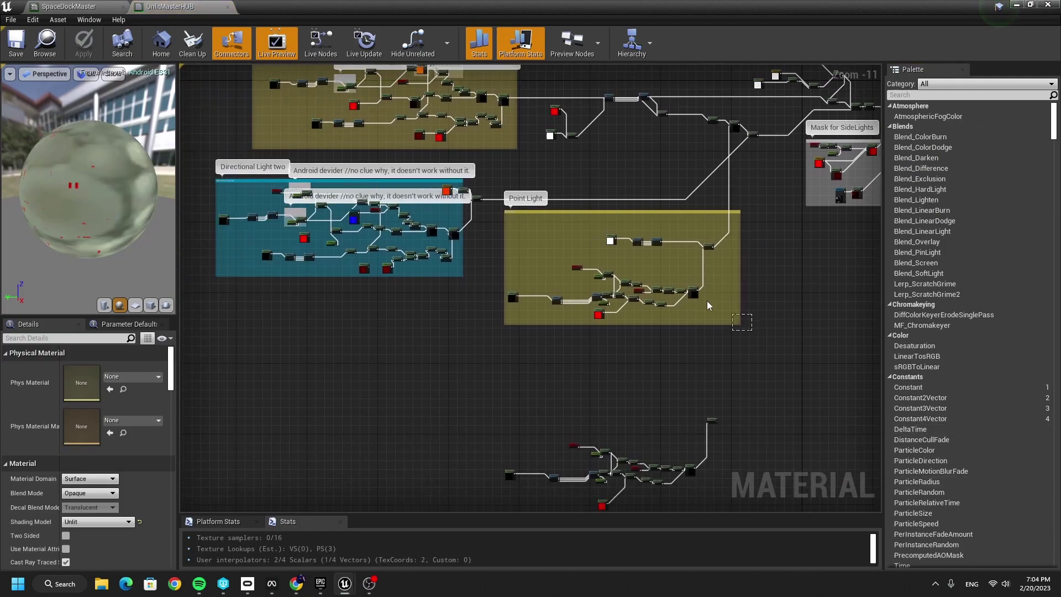
drag(707, 306, 266, 75)
right_drag(249, 112, 354, 261)
right_drag(716, 257, 462, 205)
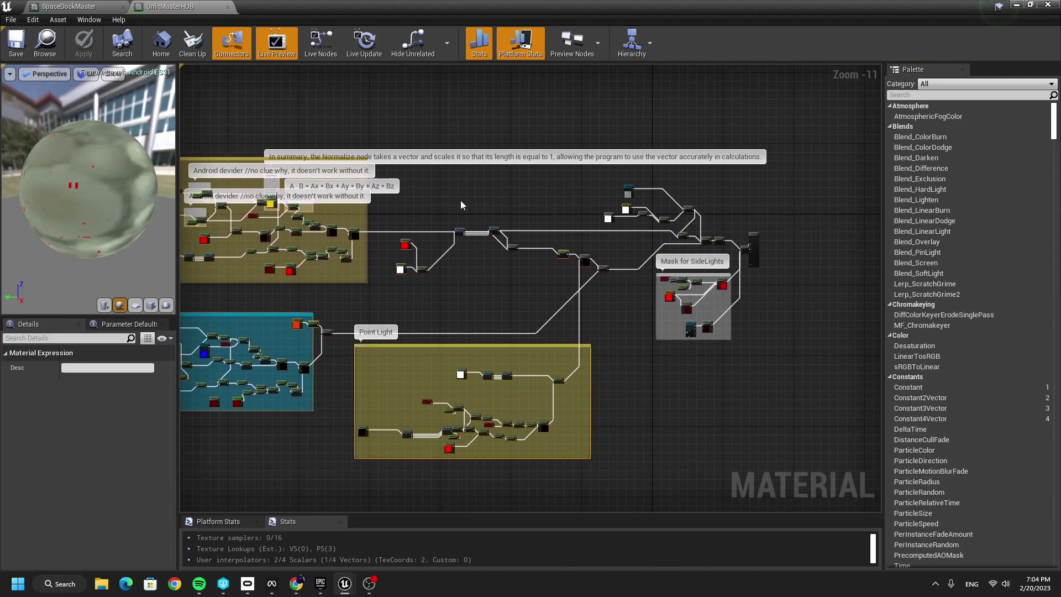
Uncover the level viewport and compare its Unlit and Lit view modes
drag(446, 7, 532, 400)
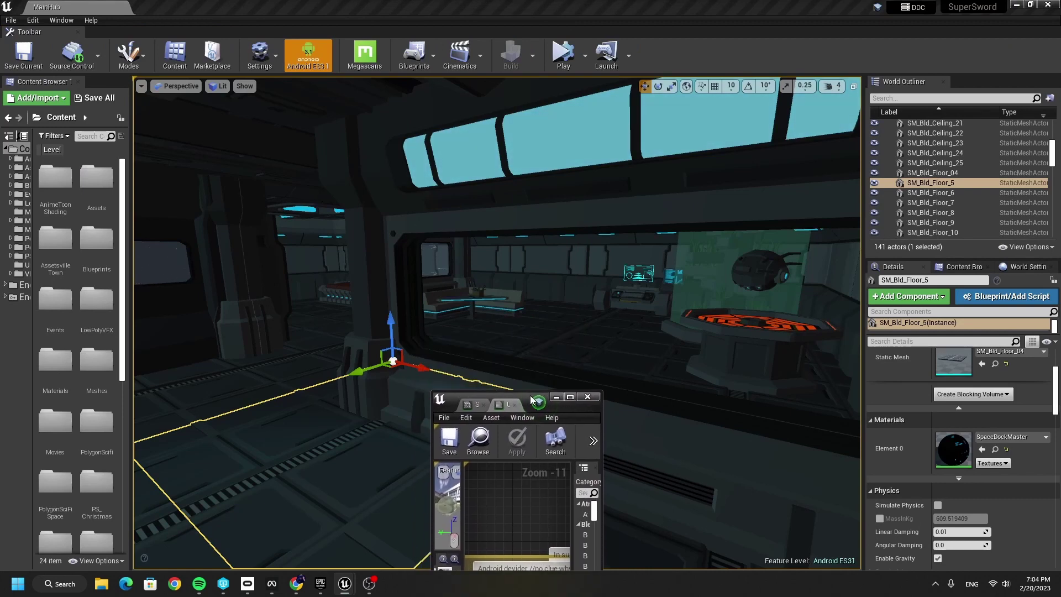
click(219, 86)
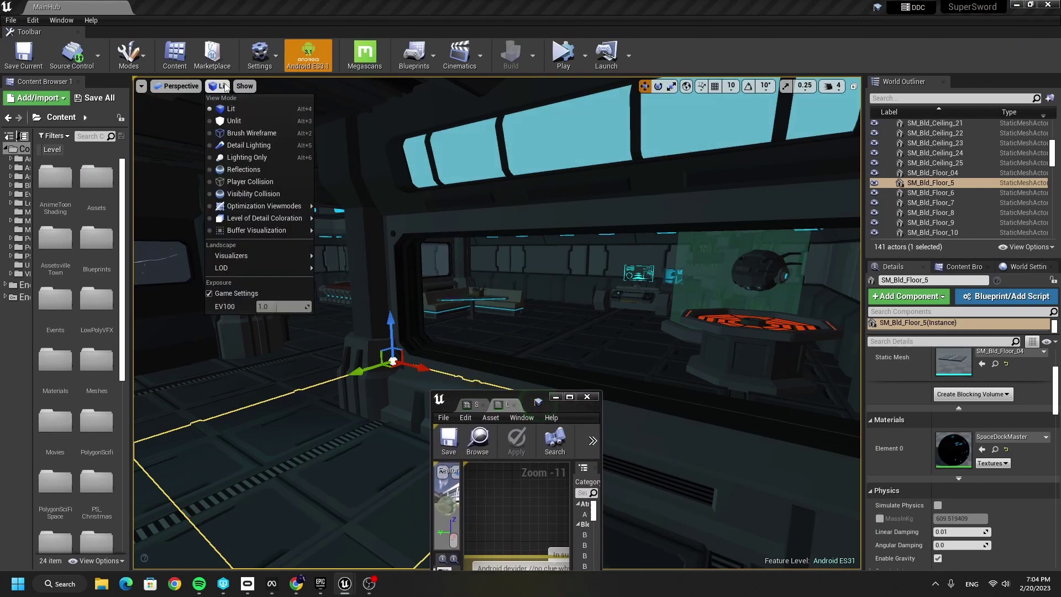
click(241, 122)
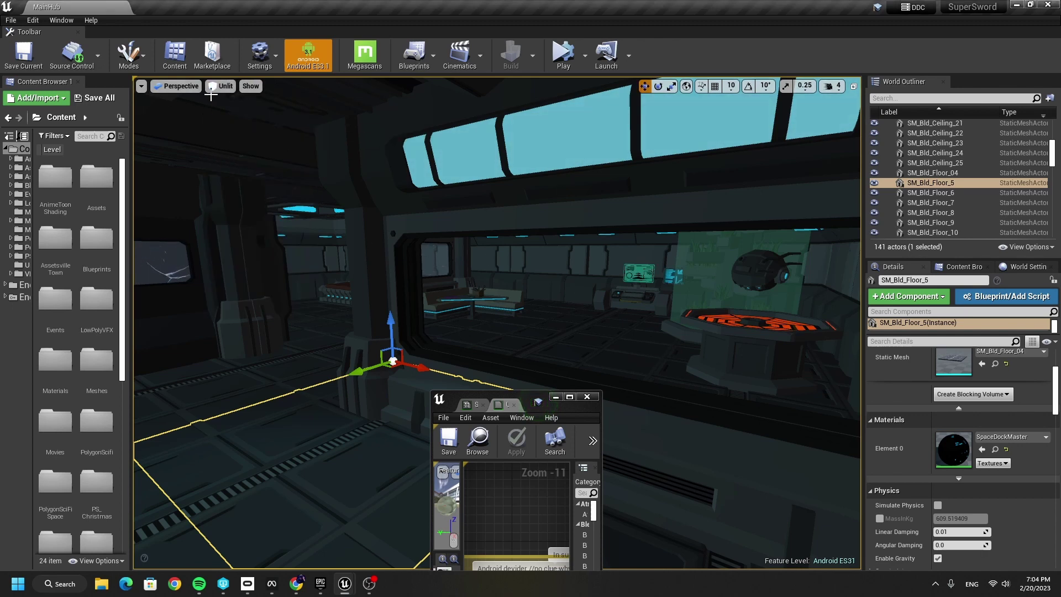
click(216, 89)
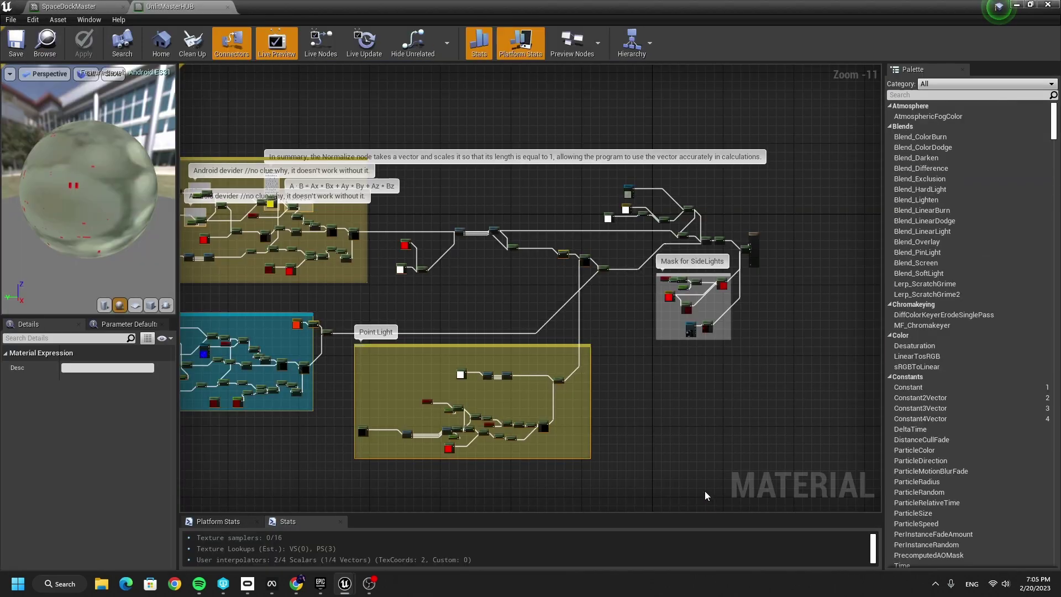
Select the Light mesh with the cyan window panes in the level and bring the SpaceDockMaster editor to full size
drag(529, 7, 529, 468)
click(466, 194)
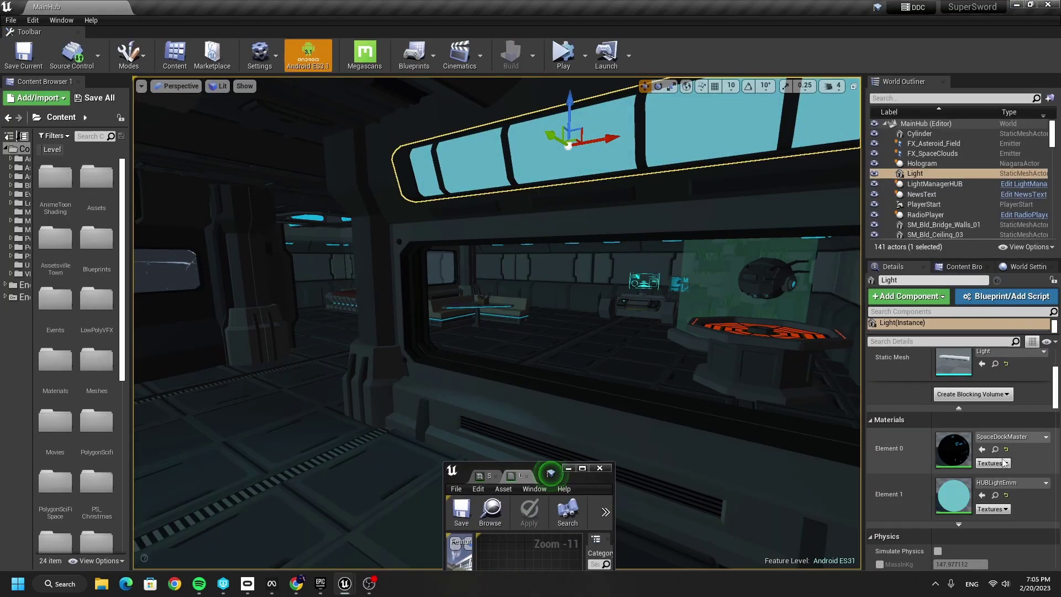
double_click(943, 461)
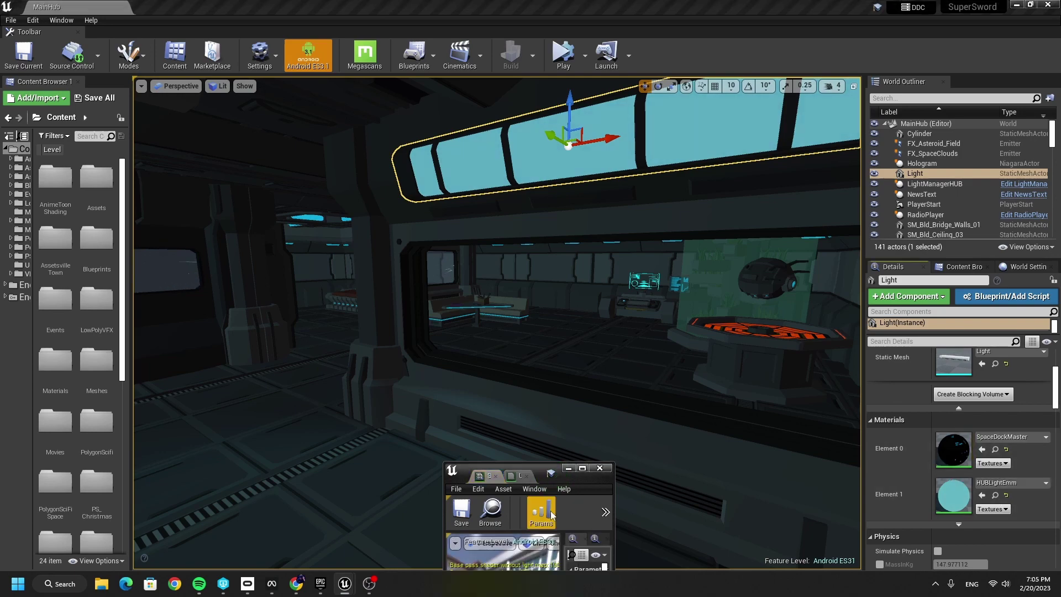
click(582, 469)
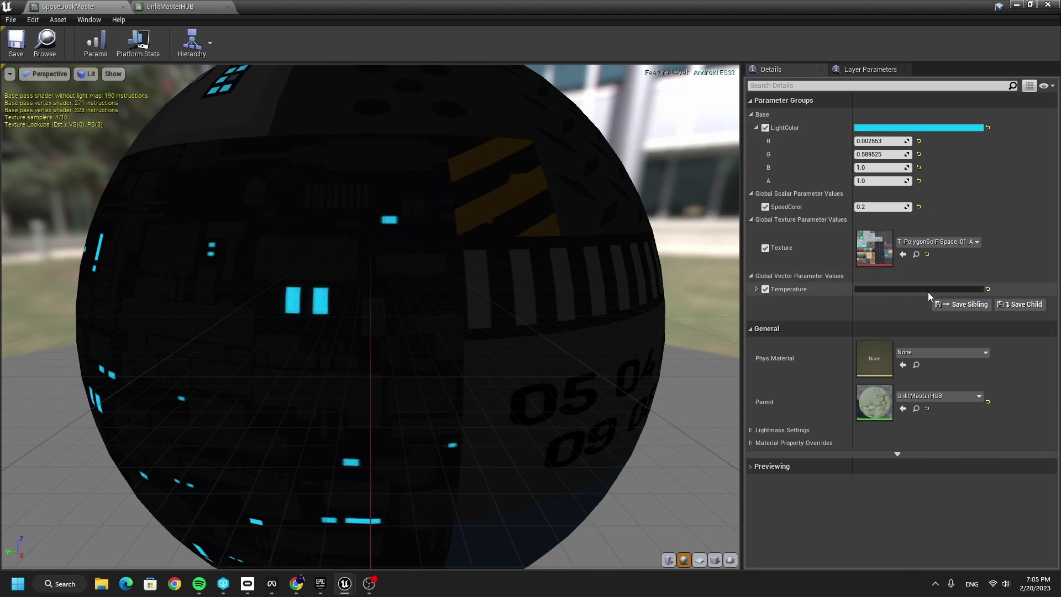
Place the SpaceDockMaster editor beside the level viewport and adjust the material's Temperature color
drag(772, 7, 1057, 210)
click(143, 166)
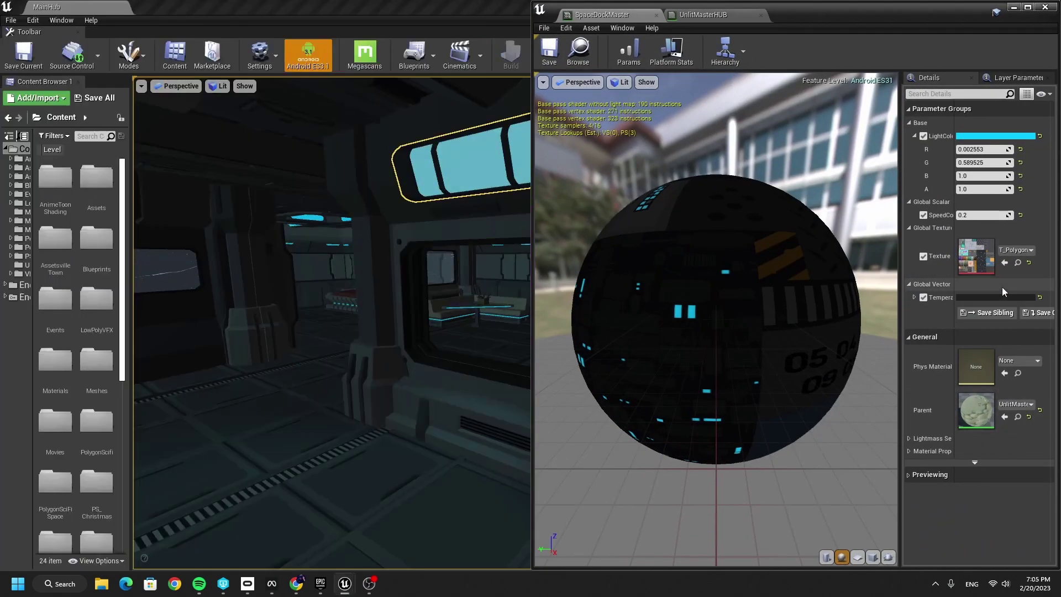
click(991, 298)
drag(918, 419, 901, 377)
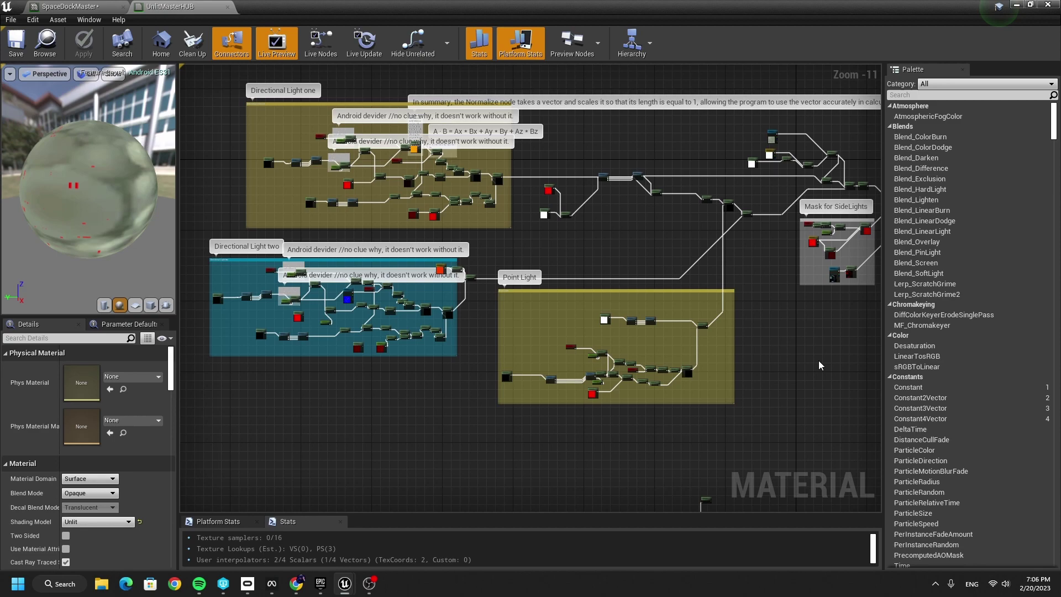
Show the Platform Stats of UnlitMasterHUB and enlarge their panel below the graph
right_drag(546, 200, 568, 253)
drag(253, 127, 298, 159)
key(Home)
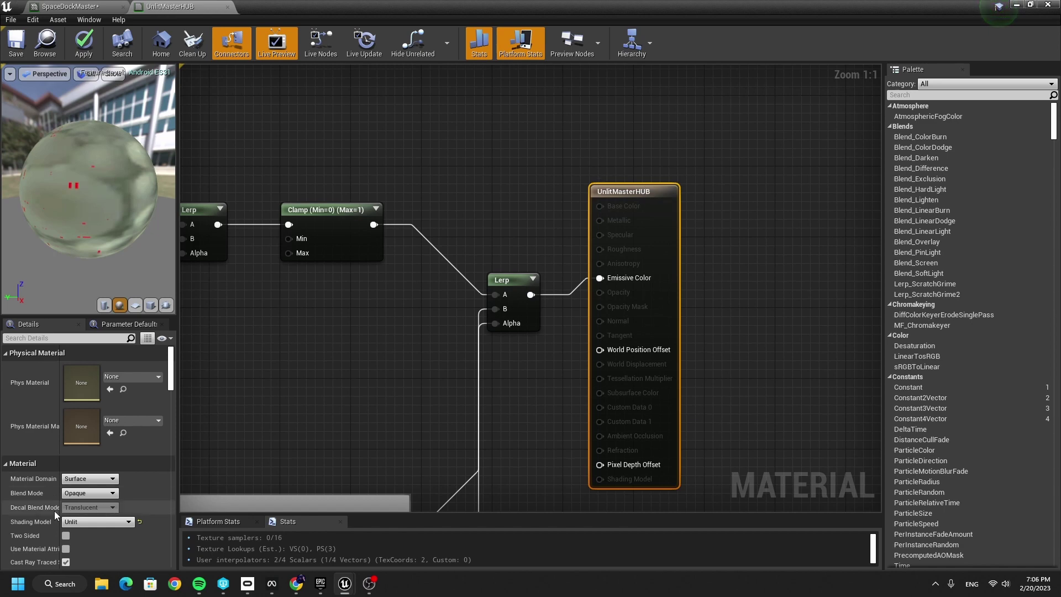
scroll(32, 476, down, 2)
click(244, 521)
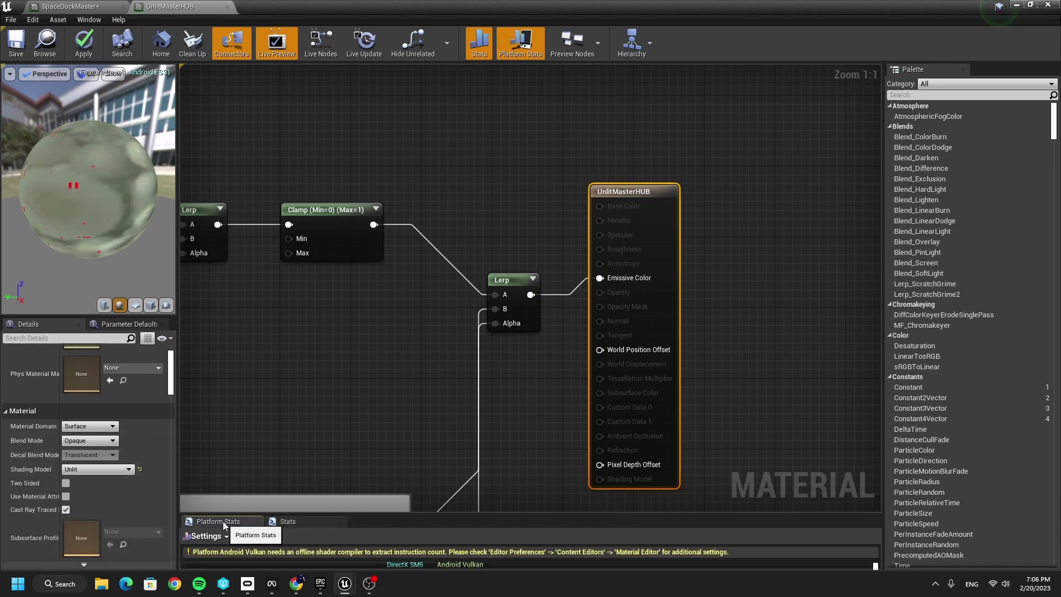
drag(351, 514, 372, 316)
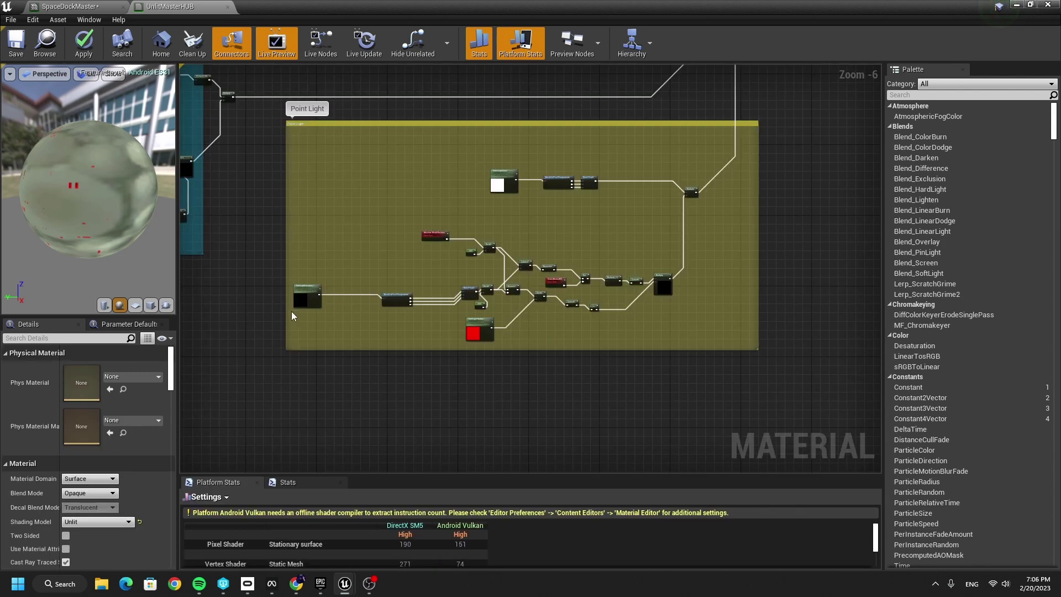
Move the SideLightLocation_1, BreakOutFloat3Components and SideLight Radius nodes closer together in the Point Light group, aligning the two parameter nodes
right_drag(291, 310, 271, 346)
scroll(271, 346, up, 3)
drag(328, 311, 449, 326)
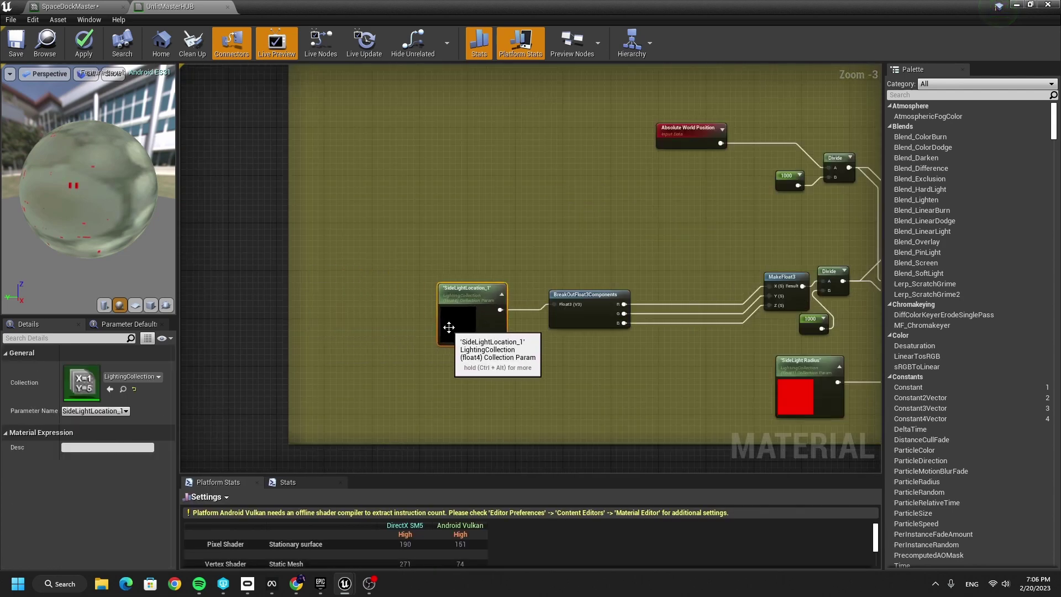
right_drag(527, 332, 351, 262)
drag(618, 325, 424, 336)
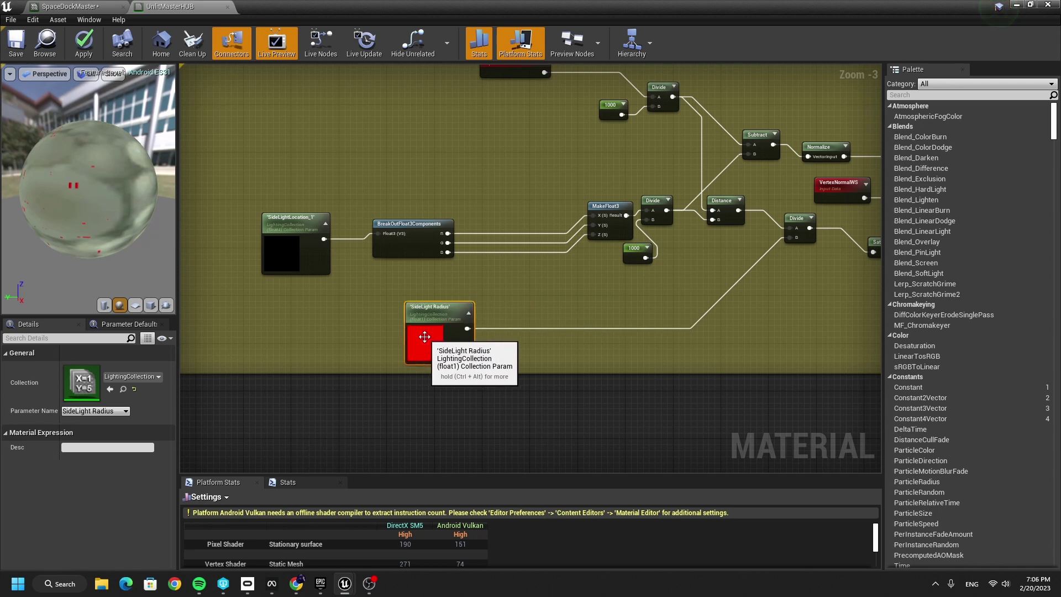
drag(288, 254, 312, 252)
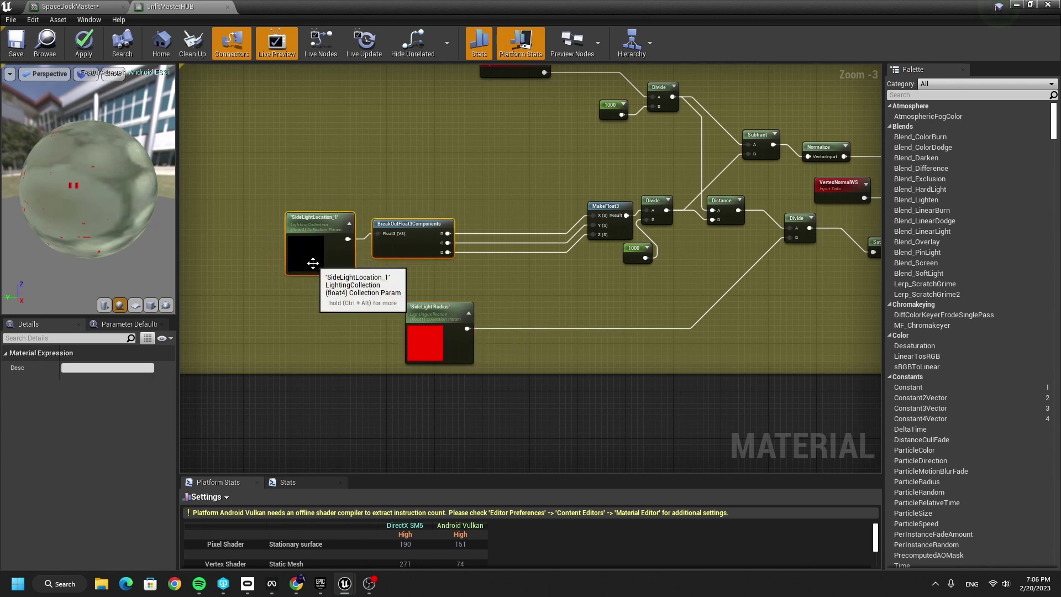
drag(313, 263, 427, 252)
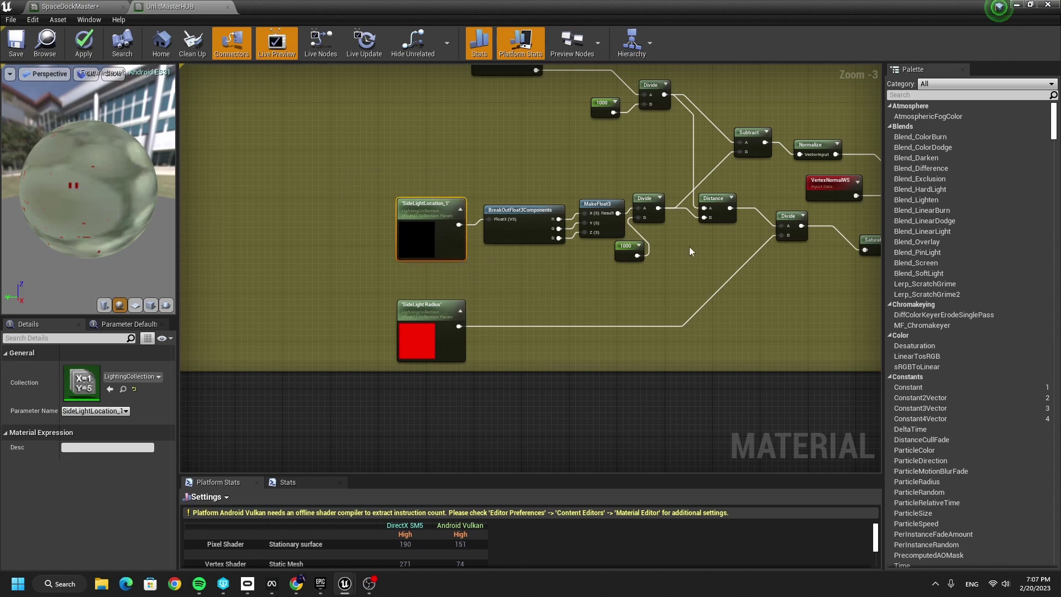
drag(555, 5, 444, 36)
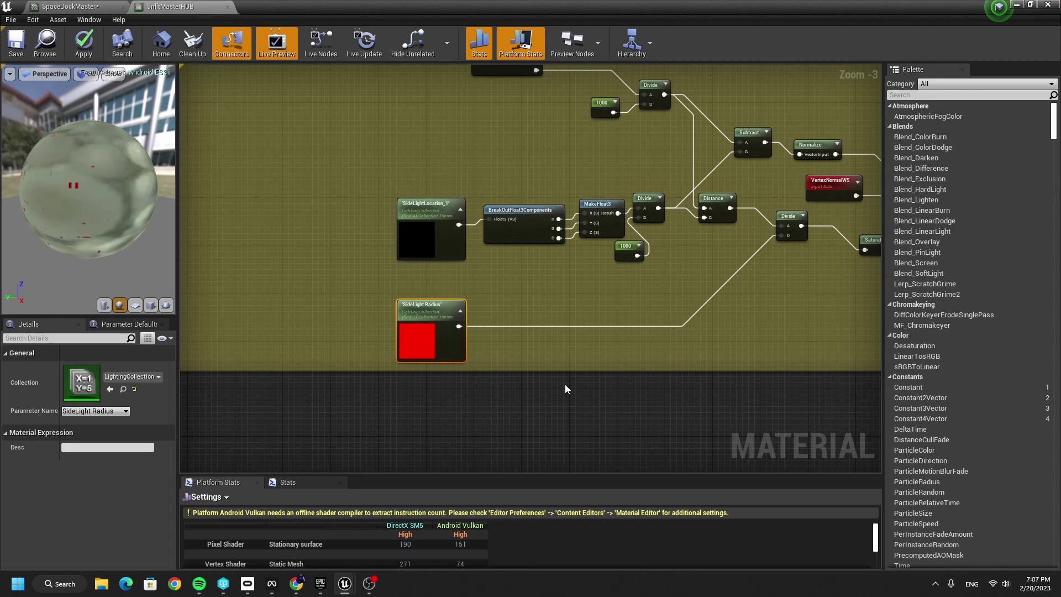
Highlight the Absolute World Position divide nodes and the SideLightLocation_1 node chain to examine the point light inputs
right_drag(547, 310, 463, 401)
click(721, 433)
scroll(722, 433, up, 1)
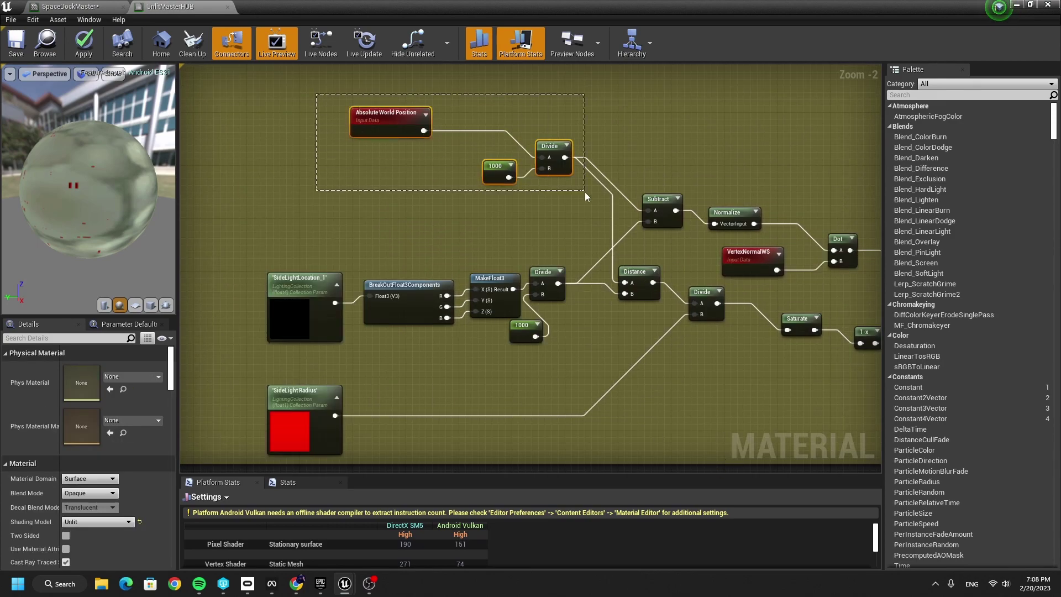
drag(585, 191, 585, 191)
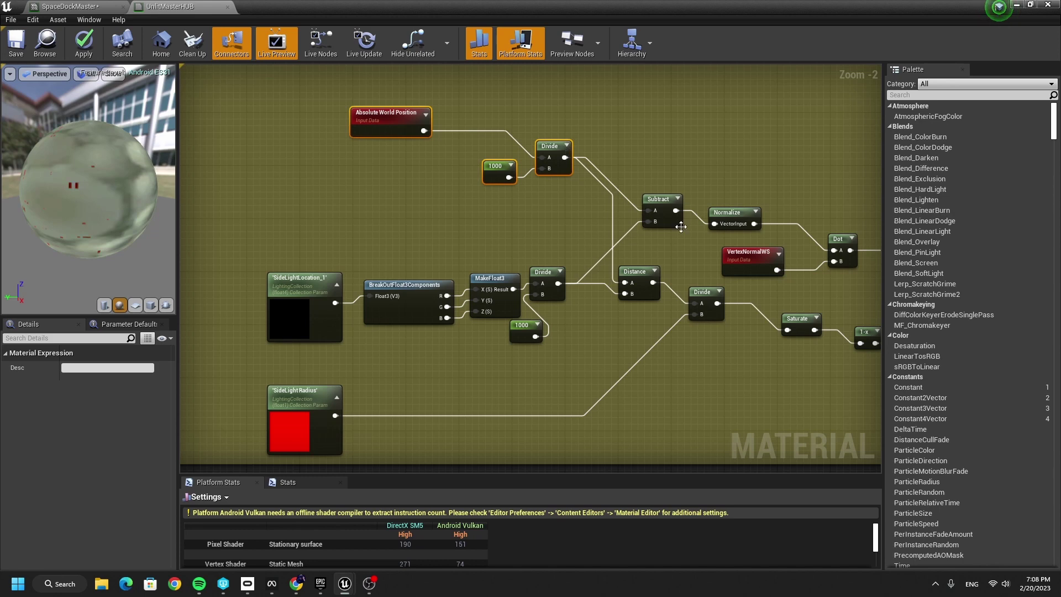
drag(239, 238, 462, 323)
right_drag(549, 336, 351, 275)
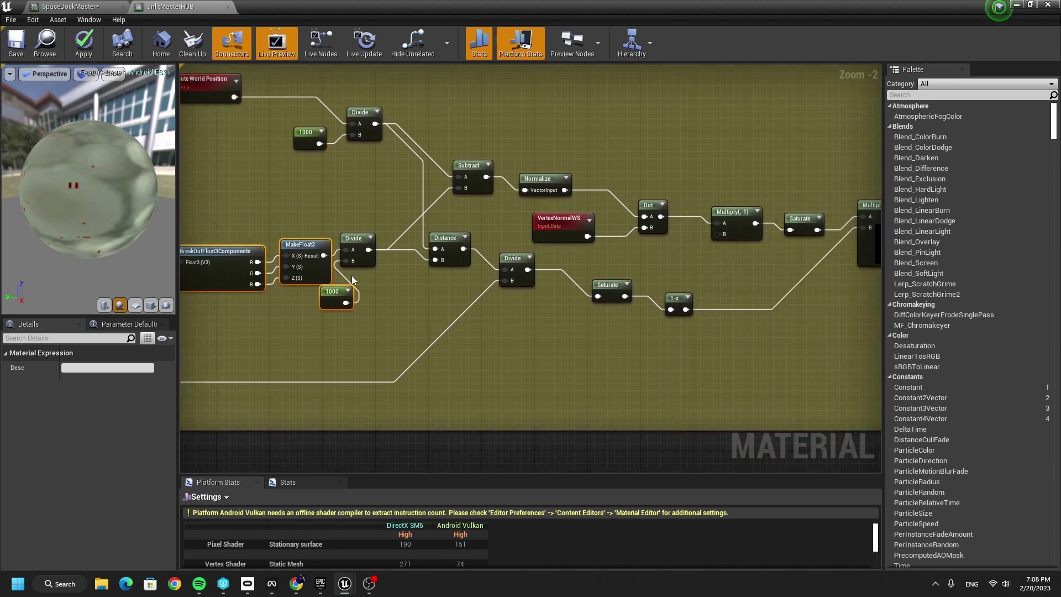
Expand the Normalize node's preview in the Point Light group and move the node above VertexNormalWS
click(599, 147)
right_drag(566, 166, 477, 151)
click(476, 164)
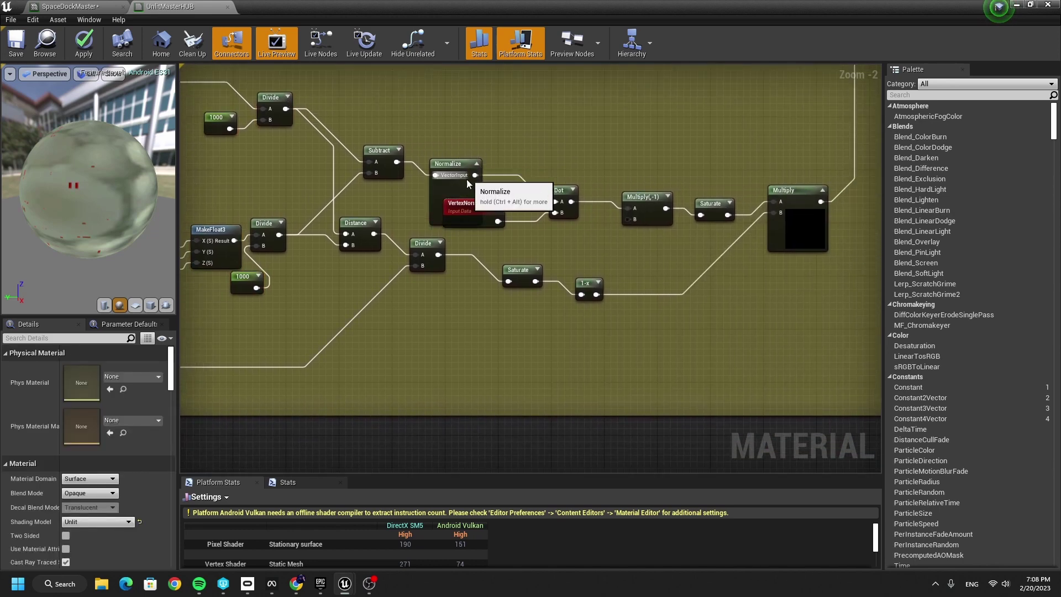
drag(455, 180, 459, 150)
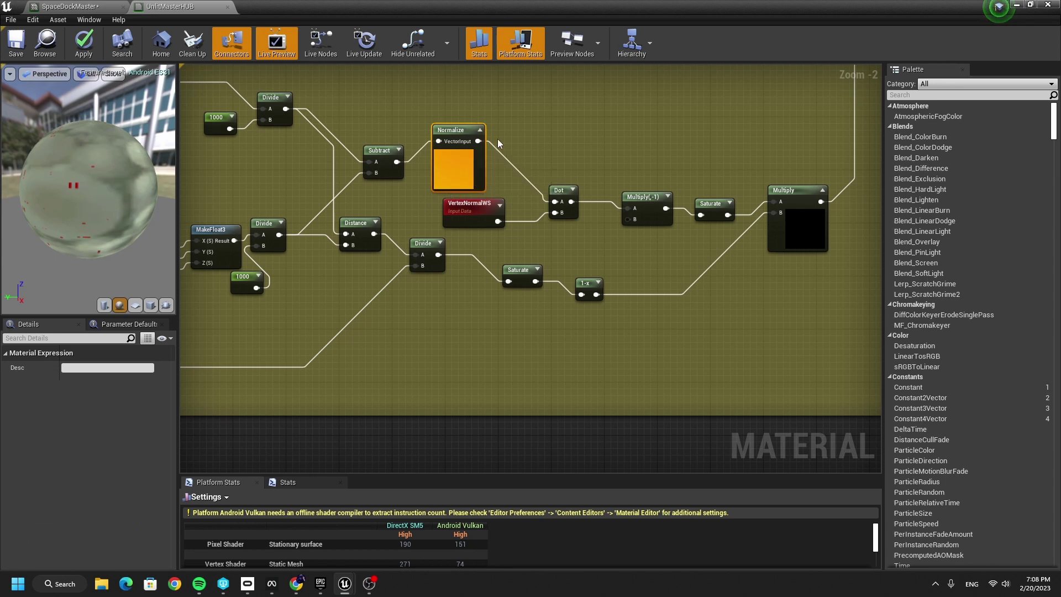
Collapse the Normalize node's preview and move the Dot node closer to Normalize in the Point Light group
click(480, 129)
drag(564, 183, 549, 163)
right_drag(641, 264, 491, 288)
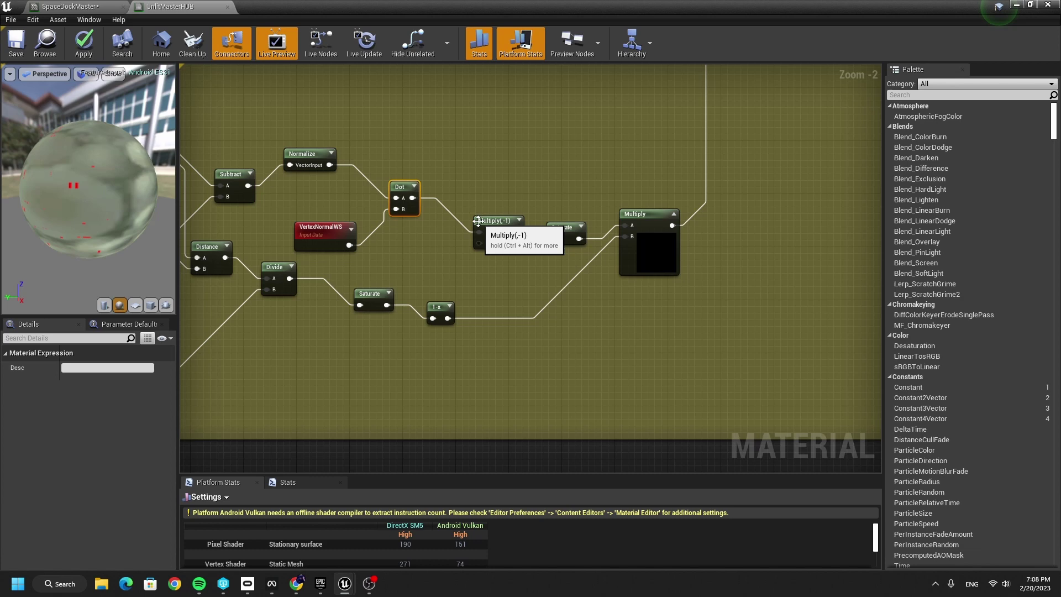
Highlight the SideLightLocation_1 input nodes and move the previewed Multiply node slightly farther from the Saturate node in the Point Light group
click(654, 231)
right_drag(439, 261, 887, 180)
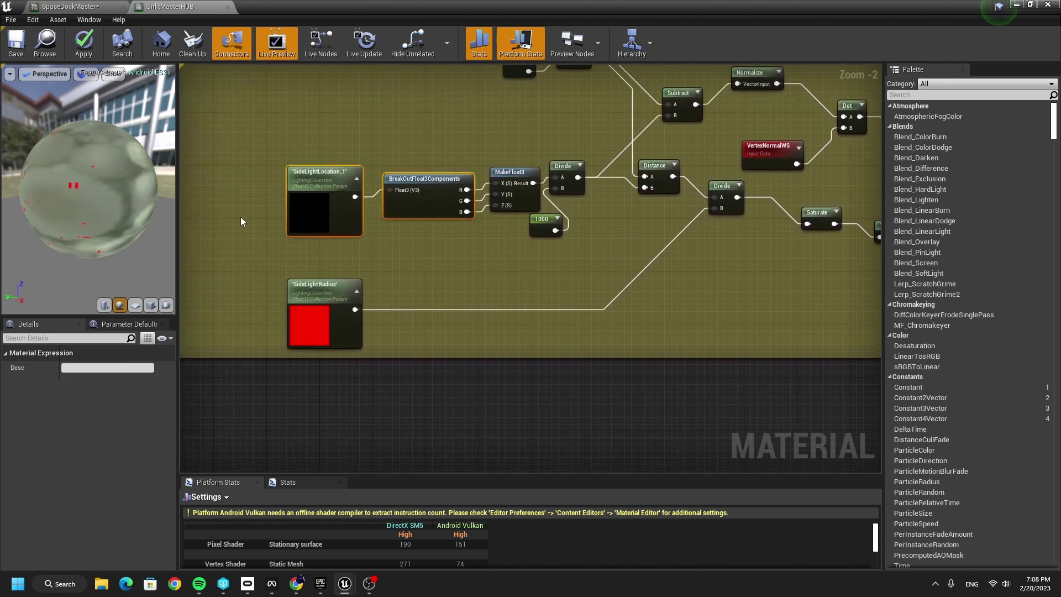
drag(263, 185, 536, 356)
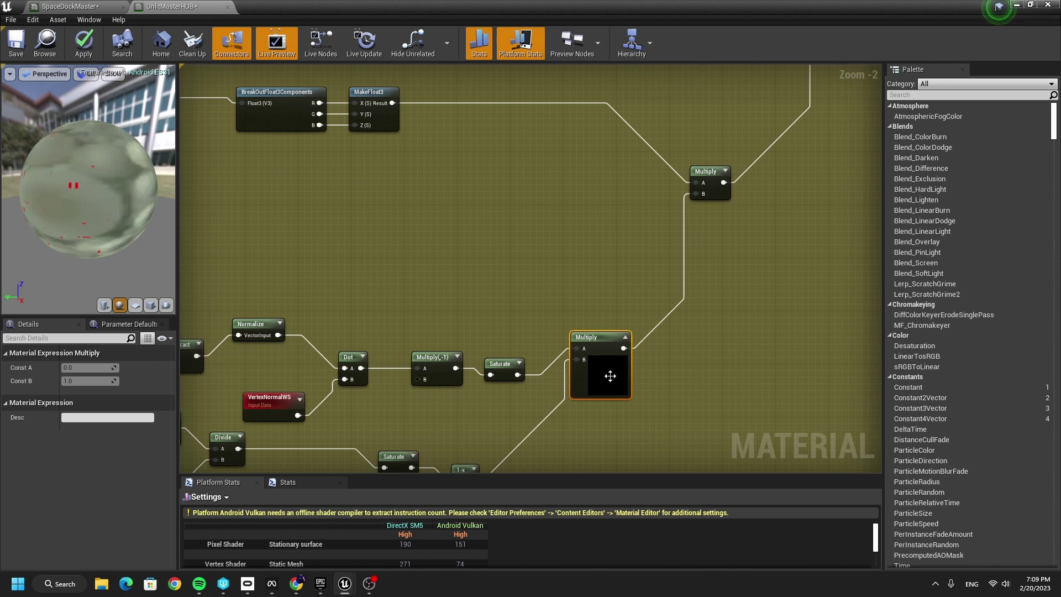
drag(631, 368, 651, 354)
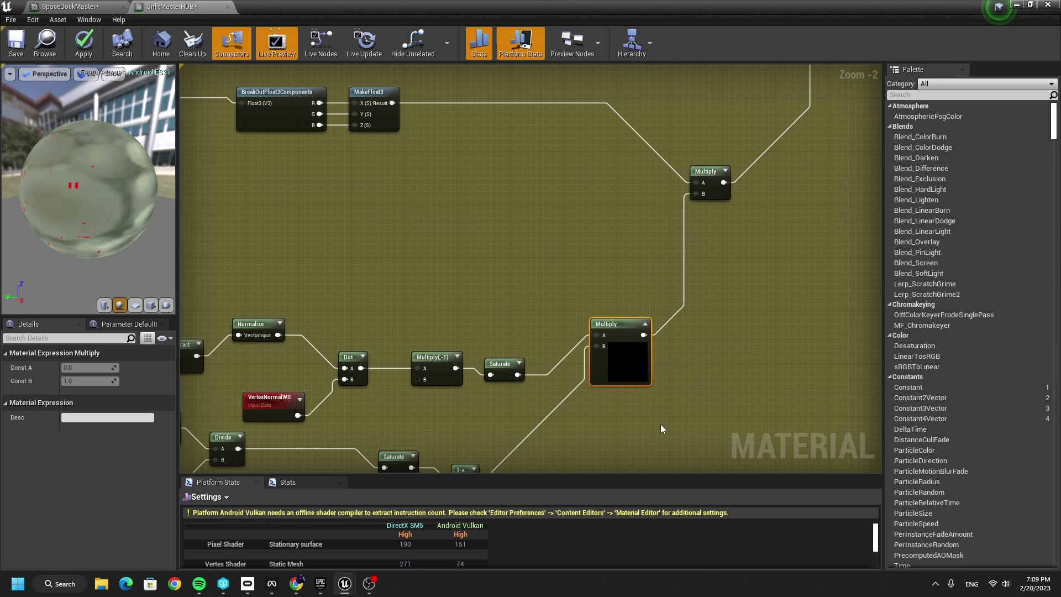
Highlight the SidesLightColor parameter node to examine the colour input of the point light
right_drag(593, 389, 808, 306)
scroll(808, 308, down, 2)
right_drag(342, 294, 512, 265)
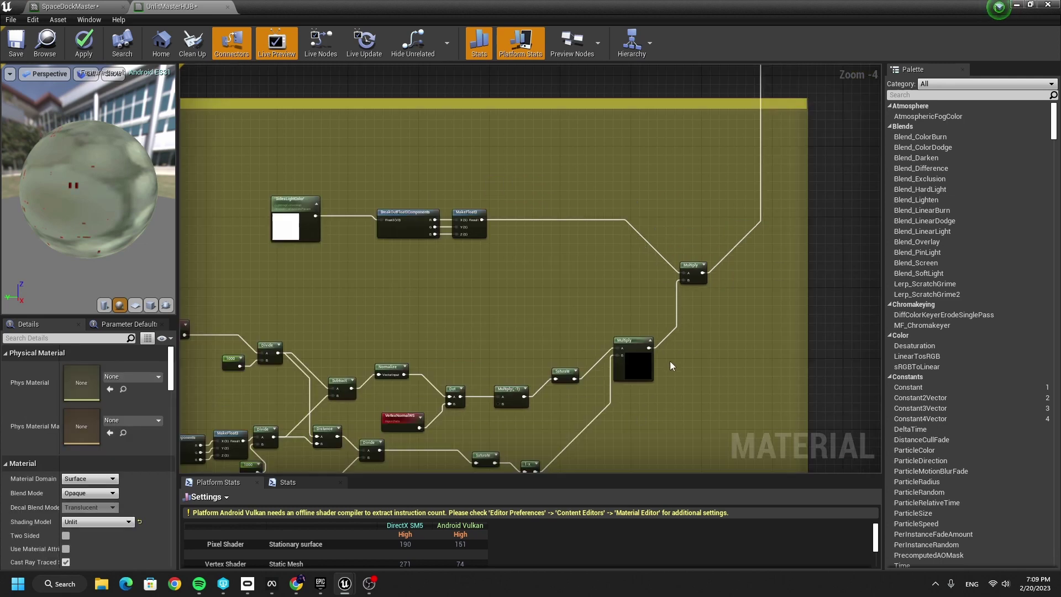
drag(363, 178, 250, 238)
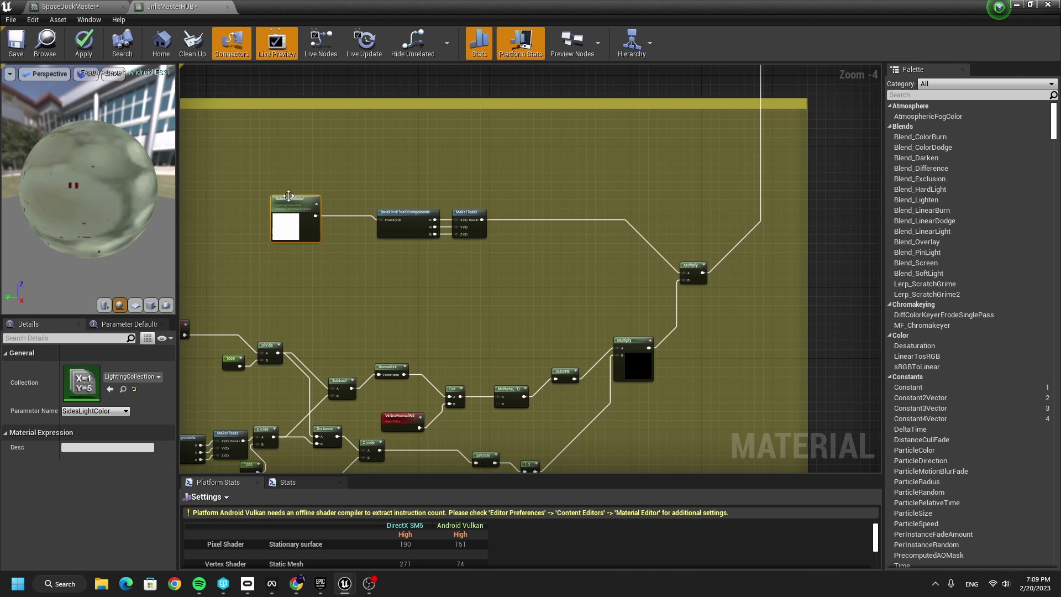
Trace the point light output through the Add nodes to the Lerp, and highlight the nodes of the Point Light group
right_drag(639, 179, 436, 365)
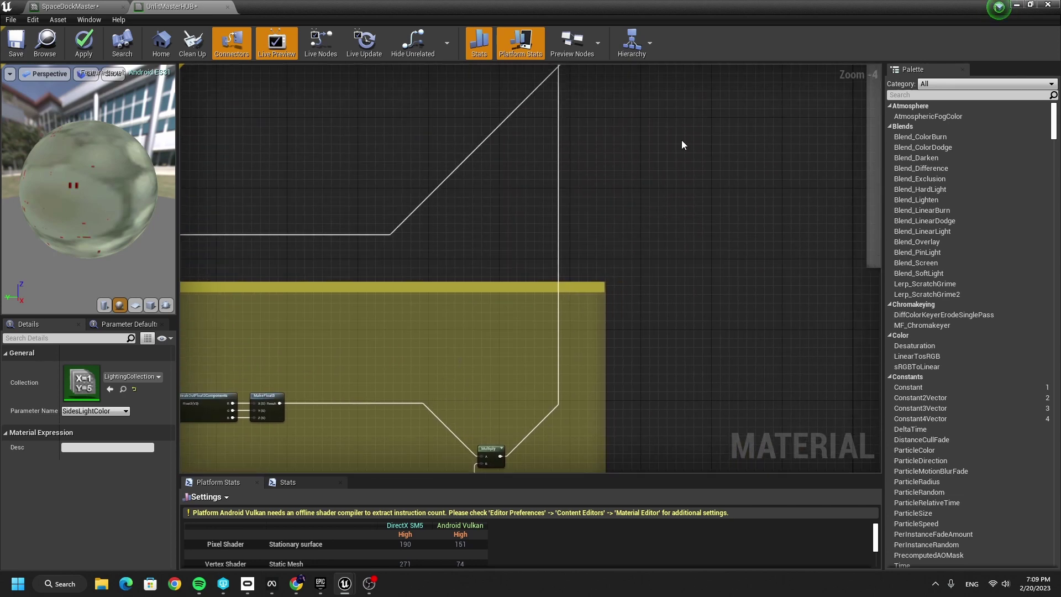
right_drag(693, 72, 623, 458)
scroll(334, 207, down, 4)
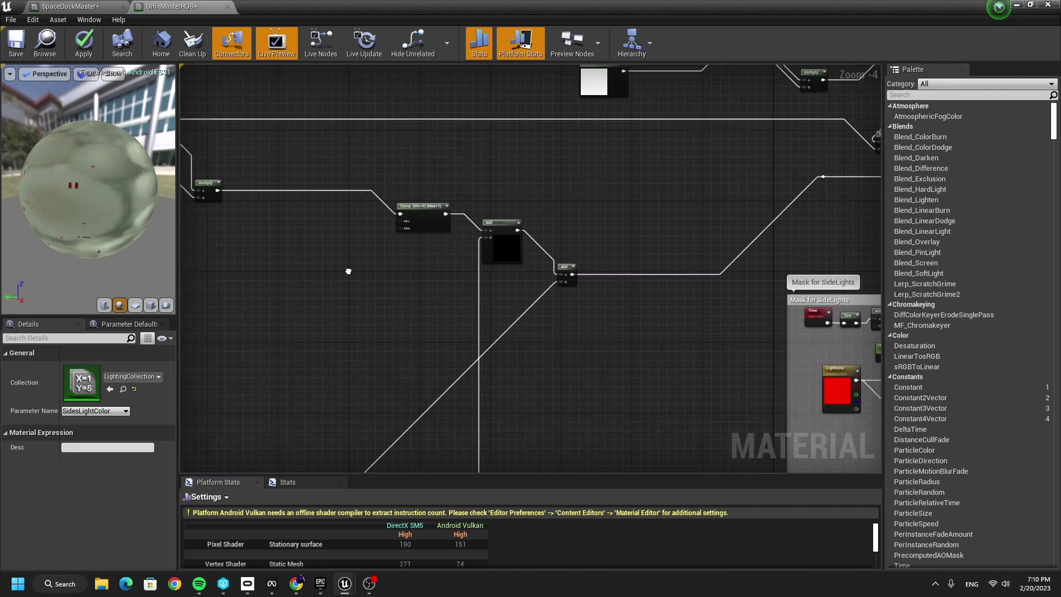
scroll(683, 268, up, 4)
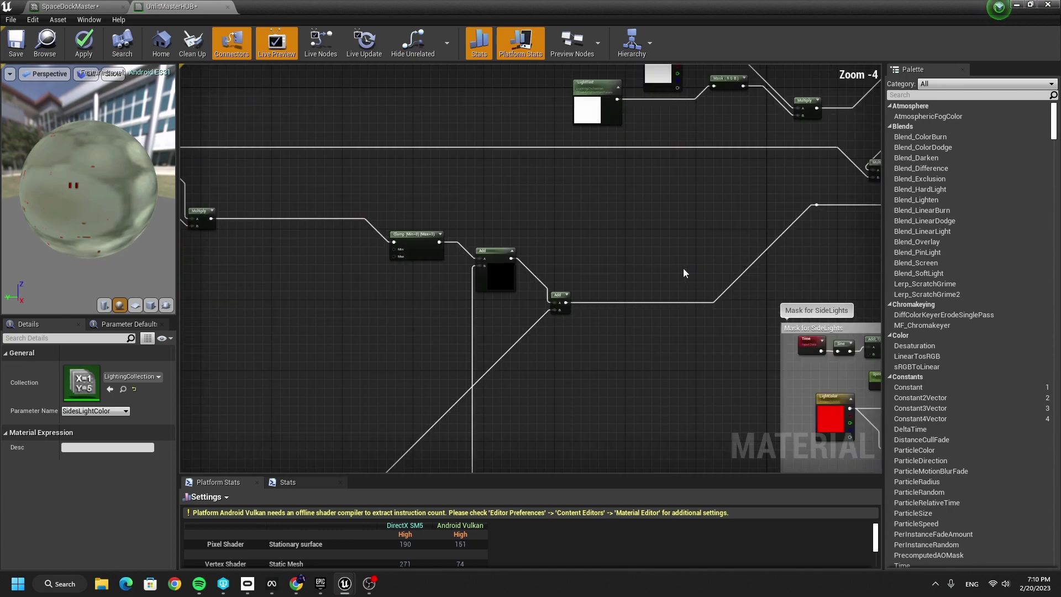
right_drag(623, 267, 379, 302)
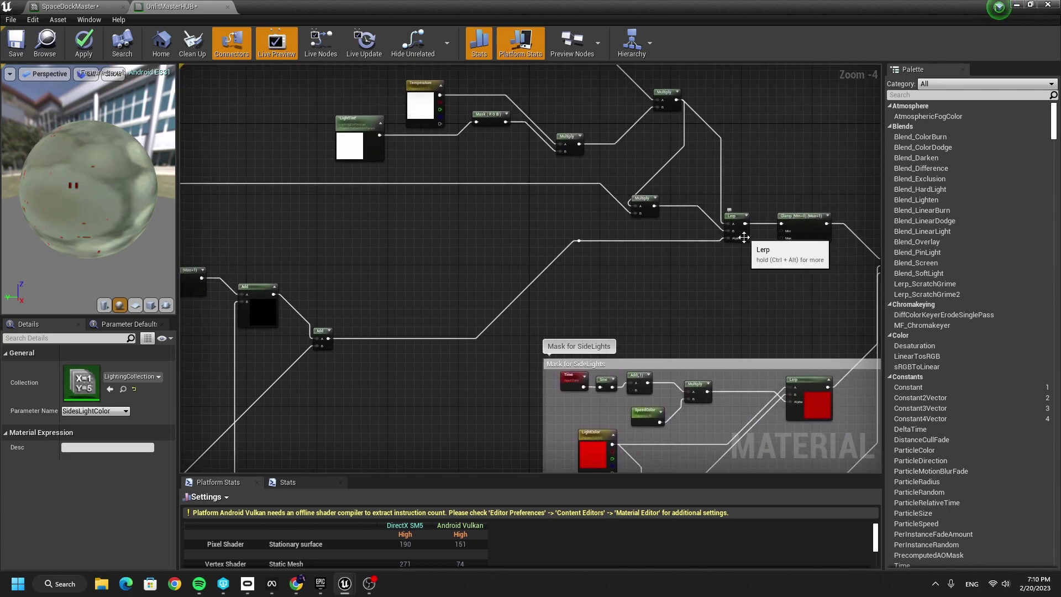
right_drag(726, 287, 846, 234)
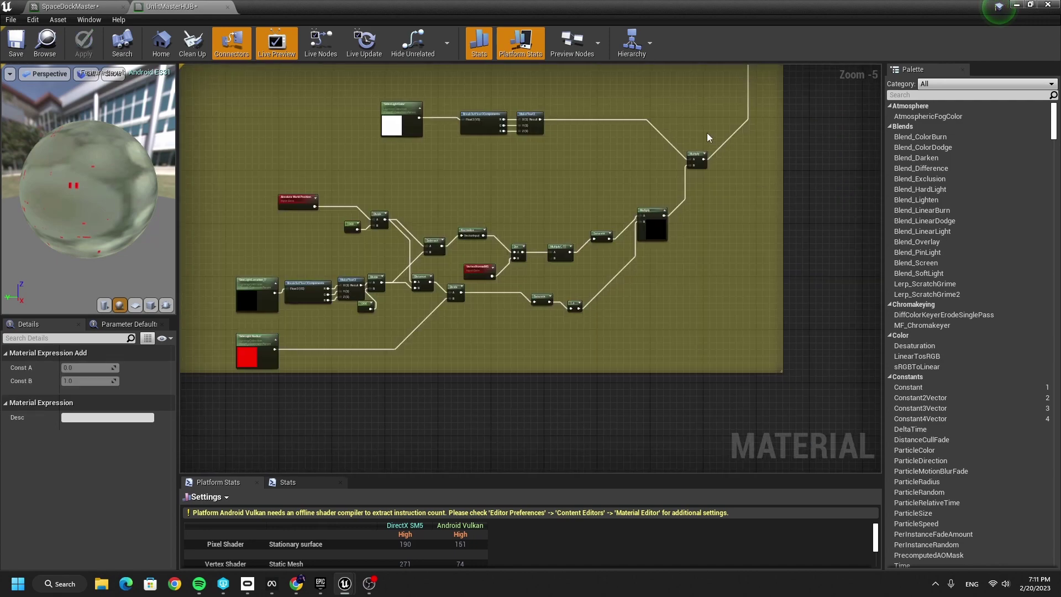
right_drag(708, 134, 817, 205)
drag(791, 167, 310, 460)
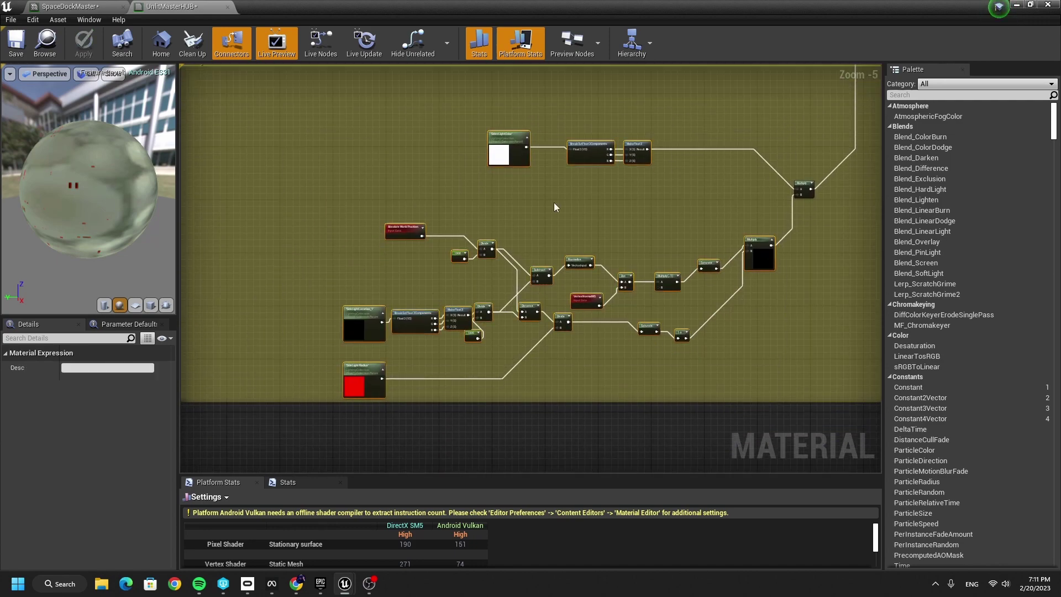
Return to the MainHub level, filter its actors by "light" and open the LightManagerHUB blueprint
click(1016, 4)
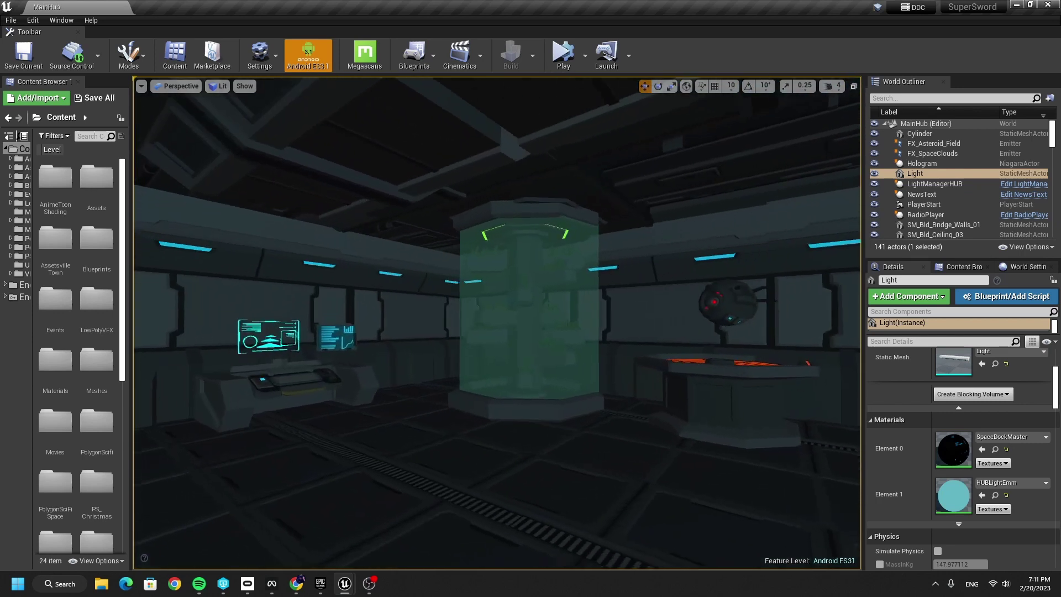
right_drag(553, 265, 560, 321)
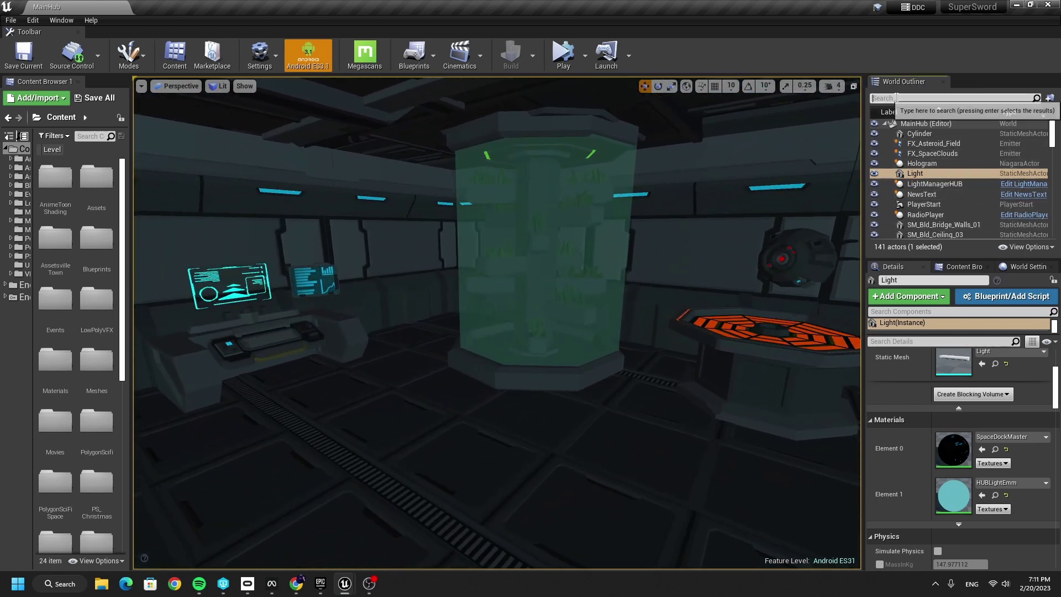
text(light)
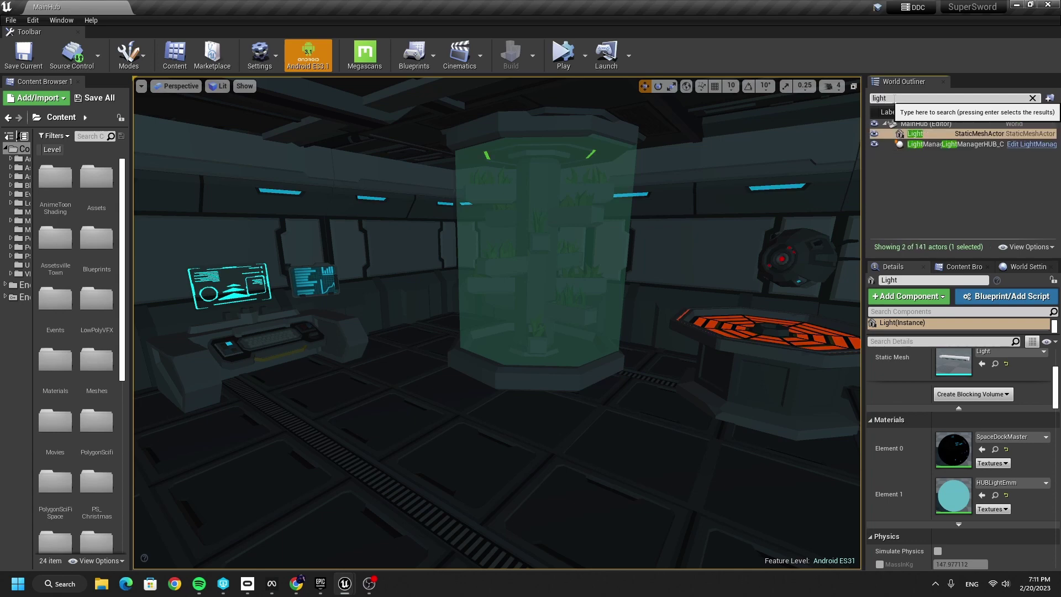
click(1032, 144)
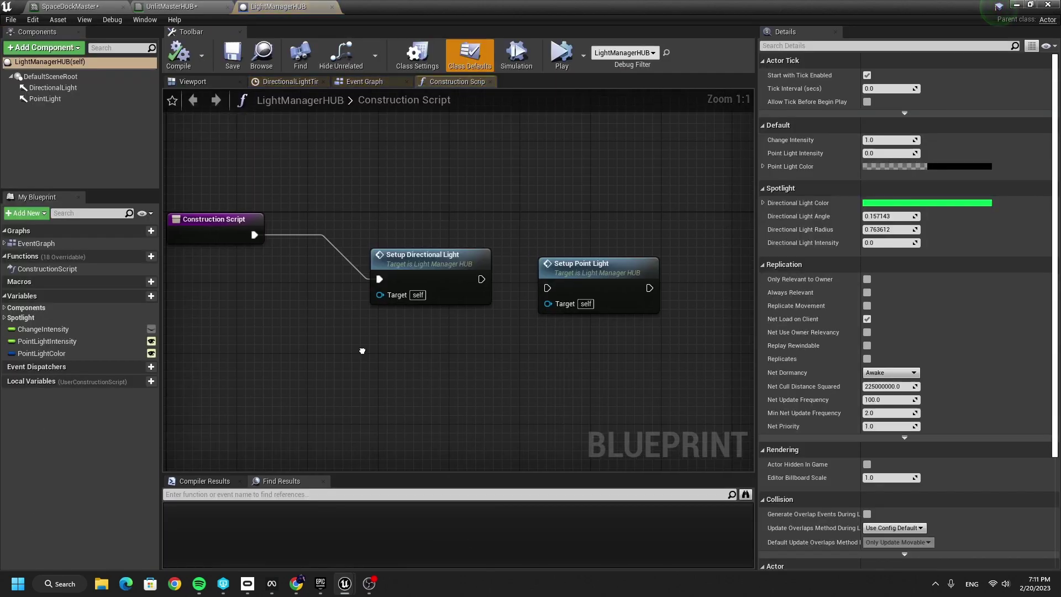
right_drag(362, 351, 426, 389)
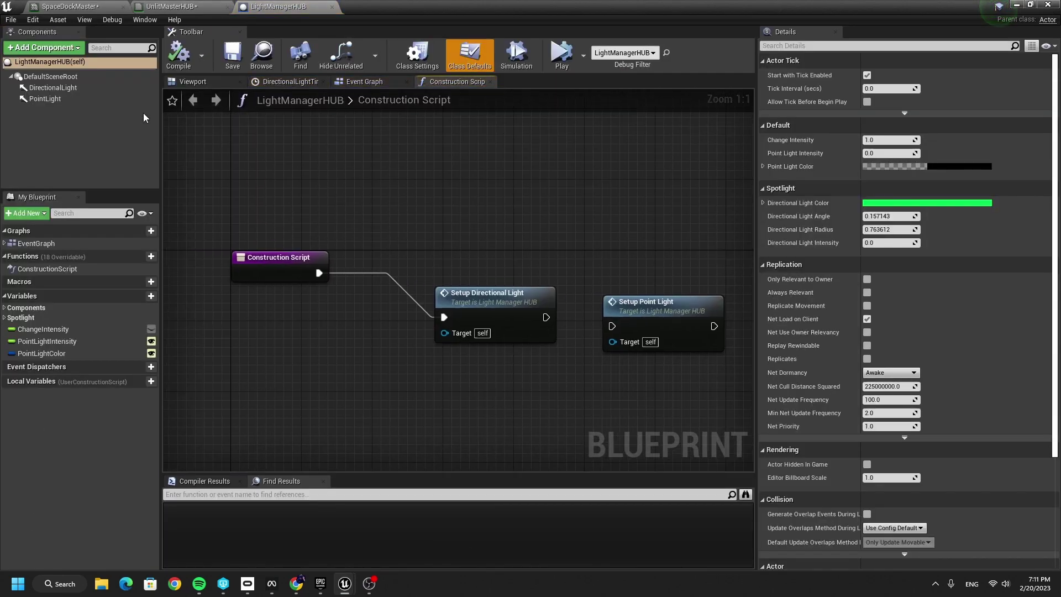
Find the PointLight component's references and move the Point Light node feeding SetArrowColor clear of the Set Vector Parameter Value node
click(61, 102)
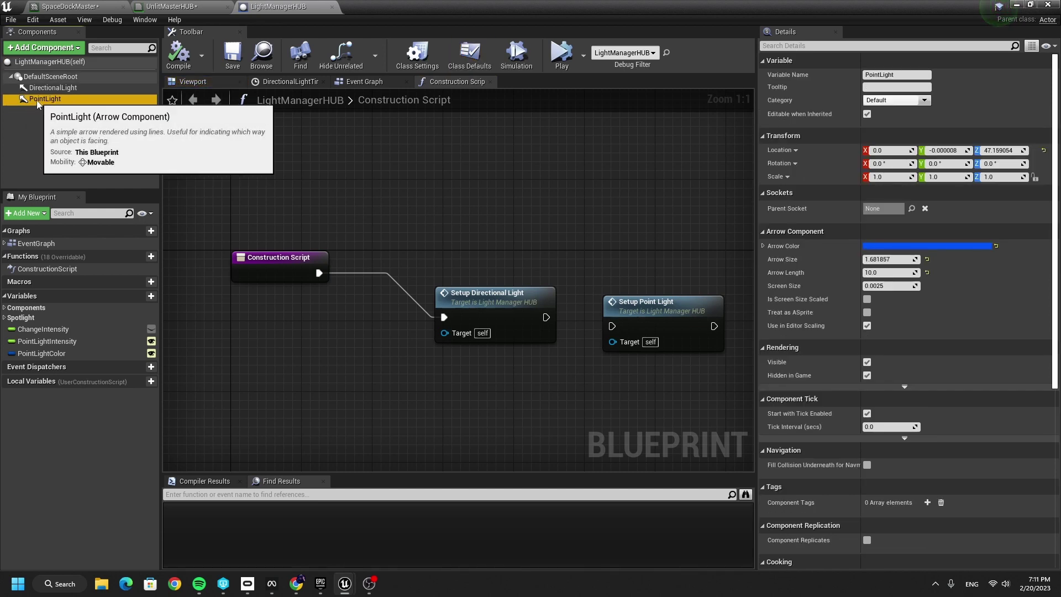
right_click(37, 101)
click(85, 111)
click(206, 524)
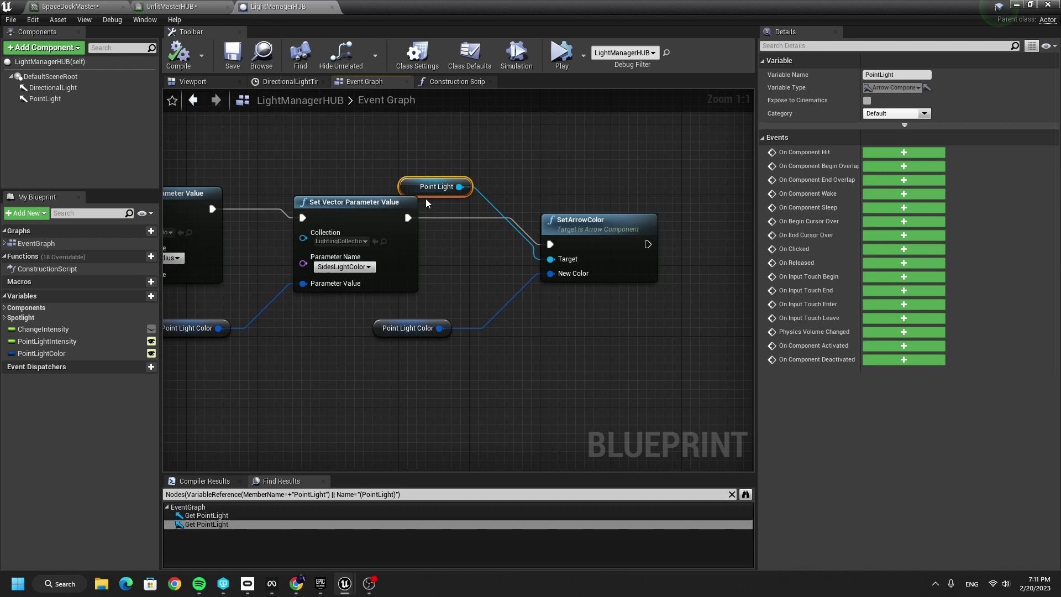
drag(416, 184, 458, 138)
Examine the nodes setting SideLight Radius and SidesLightColor, and compare them with the point light nodes in UnlitMasterHUB
right_drag(523, 335, 721, 310)
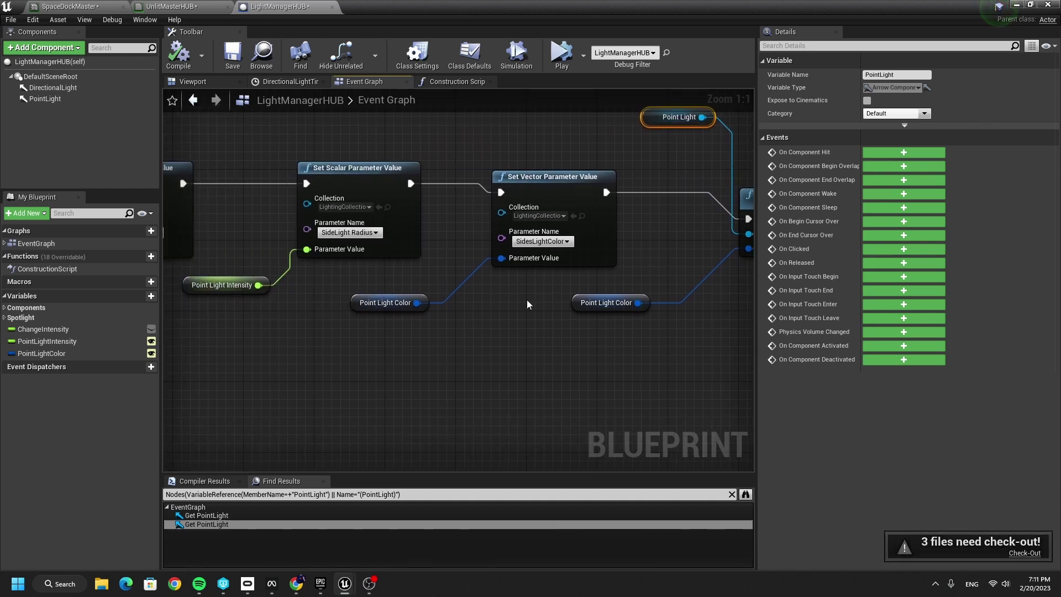
right_drag(443, 351, 443, 356)
right_drag(284, 330, 334, 362)
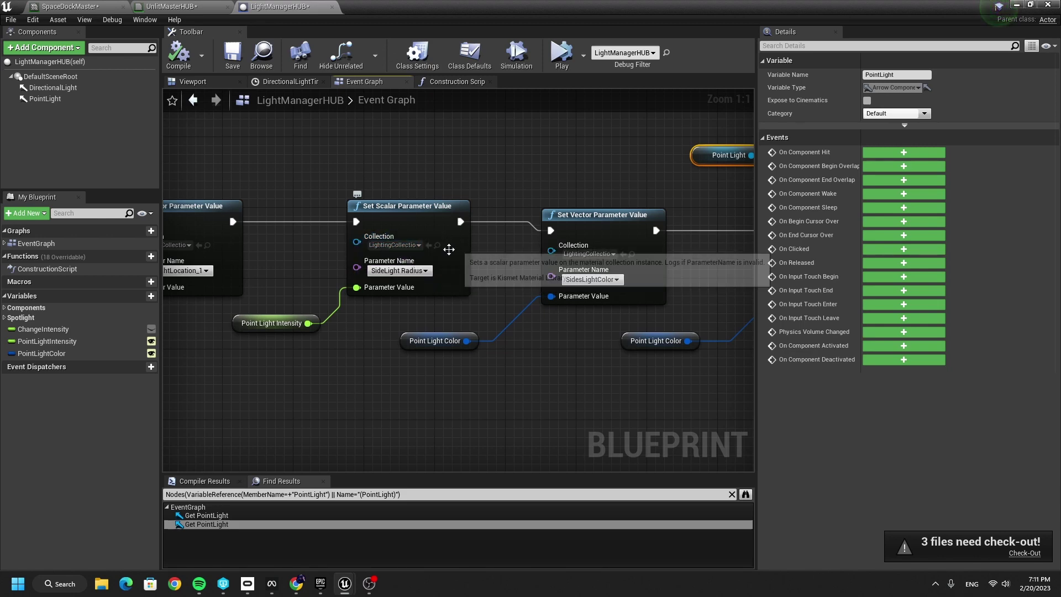
click(424, 271)
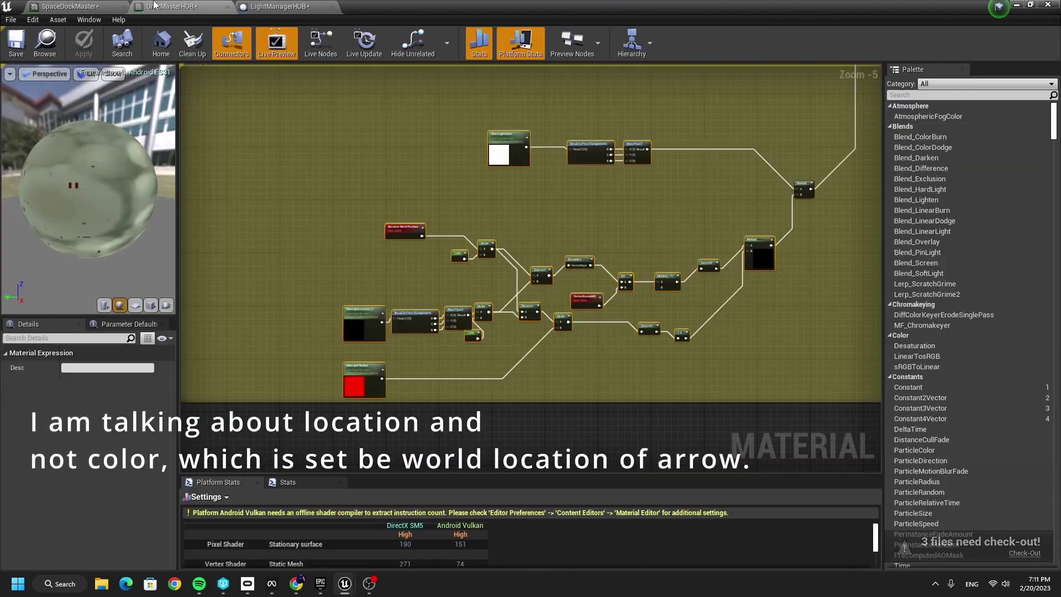
scroll(399, 352, up, 5)
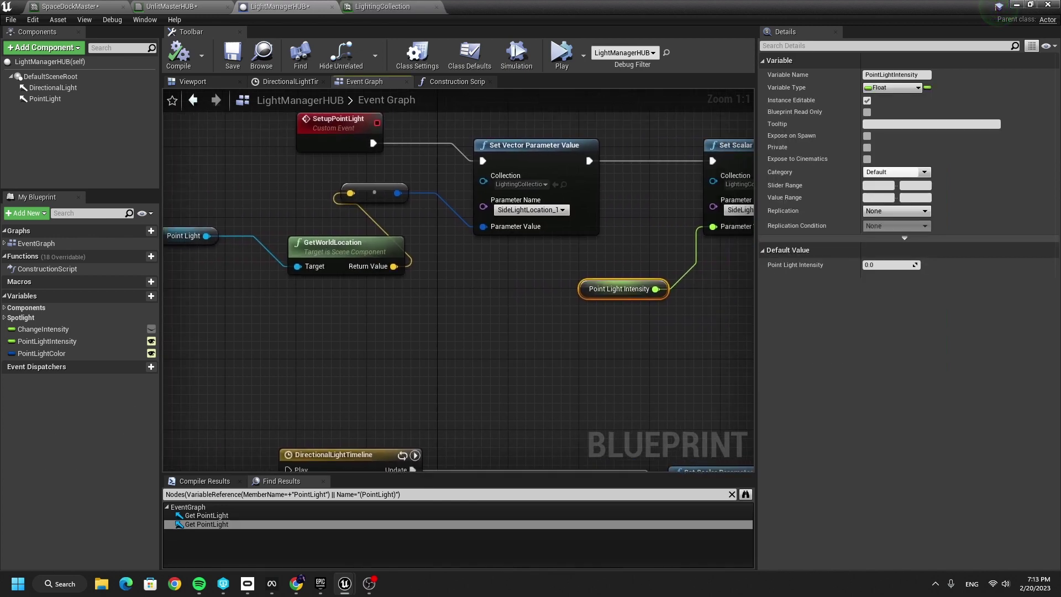
Review the SetupPointLight chain and DirectionalLightTimeline in LightManagerHUB, and check the SpaceDockMaster and LightingCollection assets
right_drag(741, 310, 540, 395)
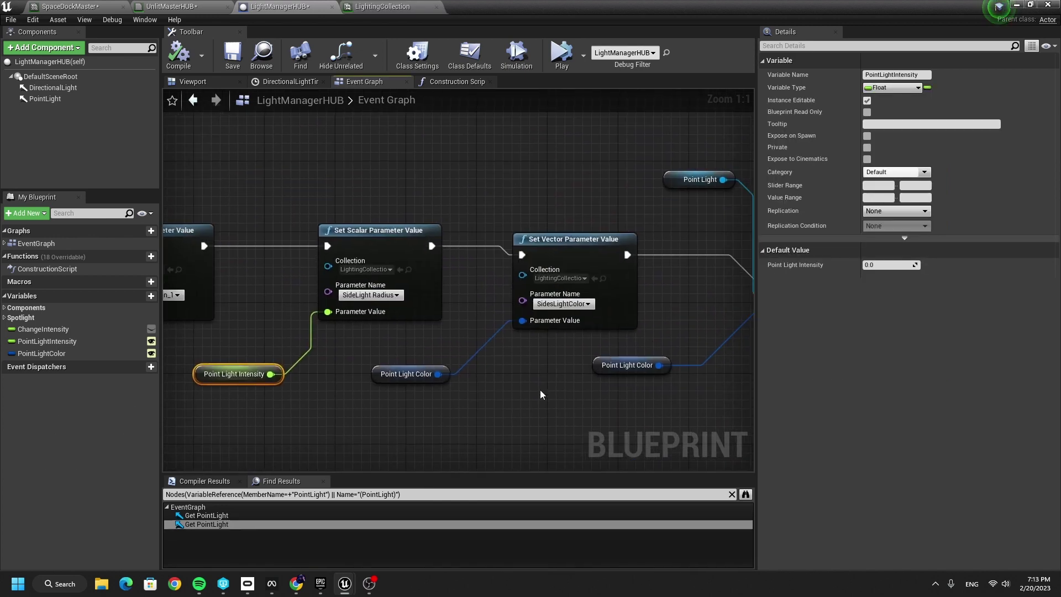
right_drag(300, 384, 654, 334)
scroll(548, 358, down, 2)
right_drag(552, 364, 438, 212)
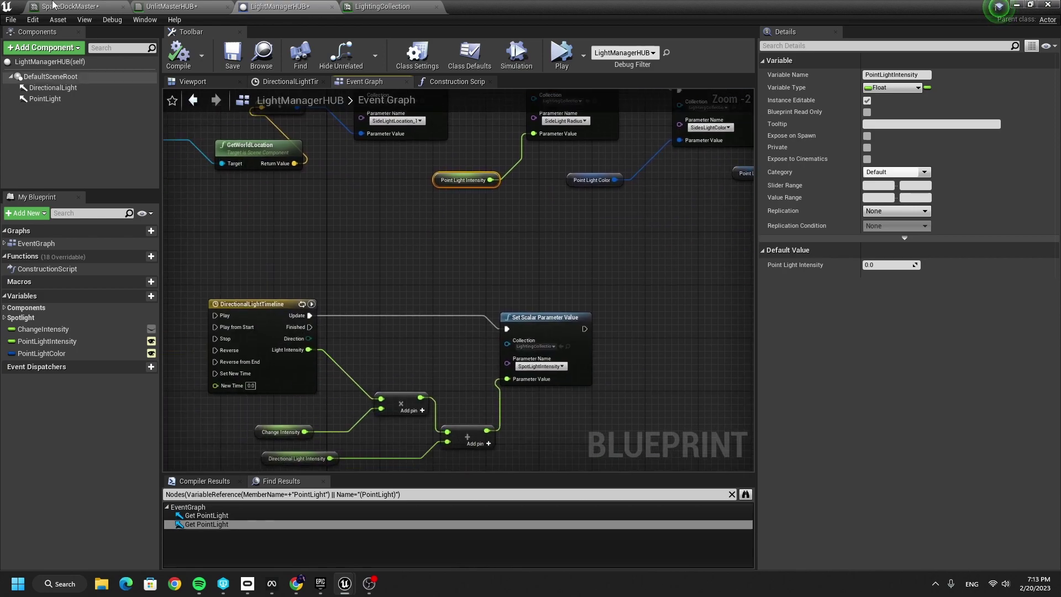
click(58, 5)
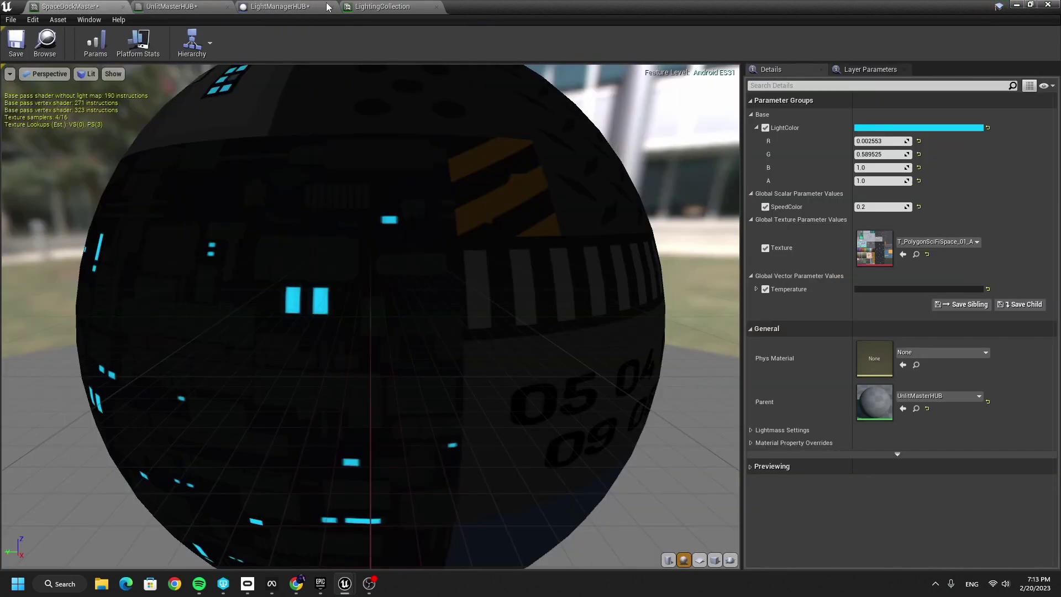
click(381, 7)
click(279, 7)
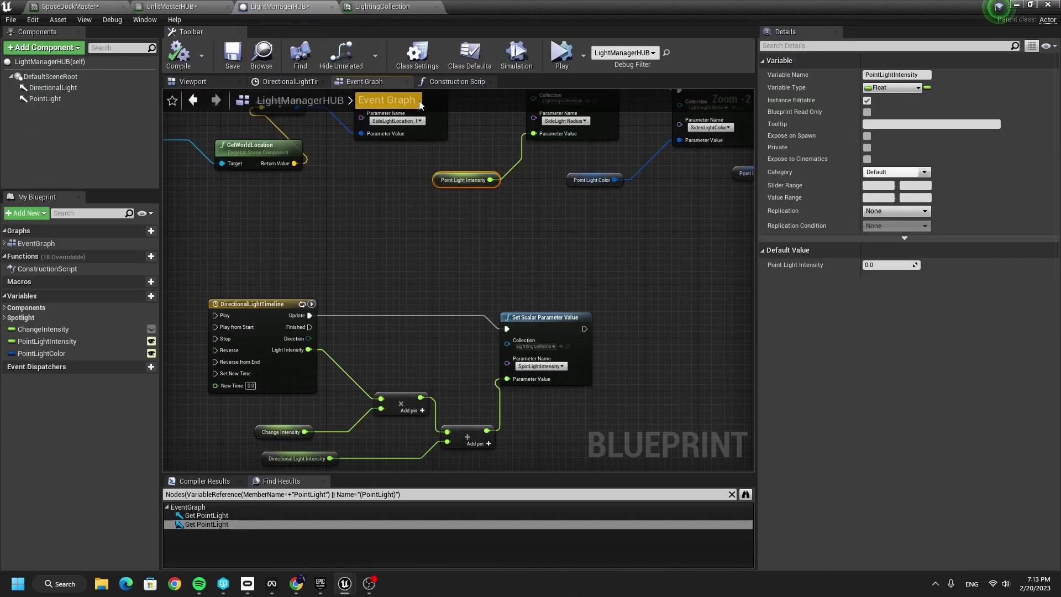
Return to the MainHub level, focus on the LightManagerHUB actor and select its PointLight component
click(1023, 5)
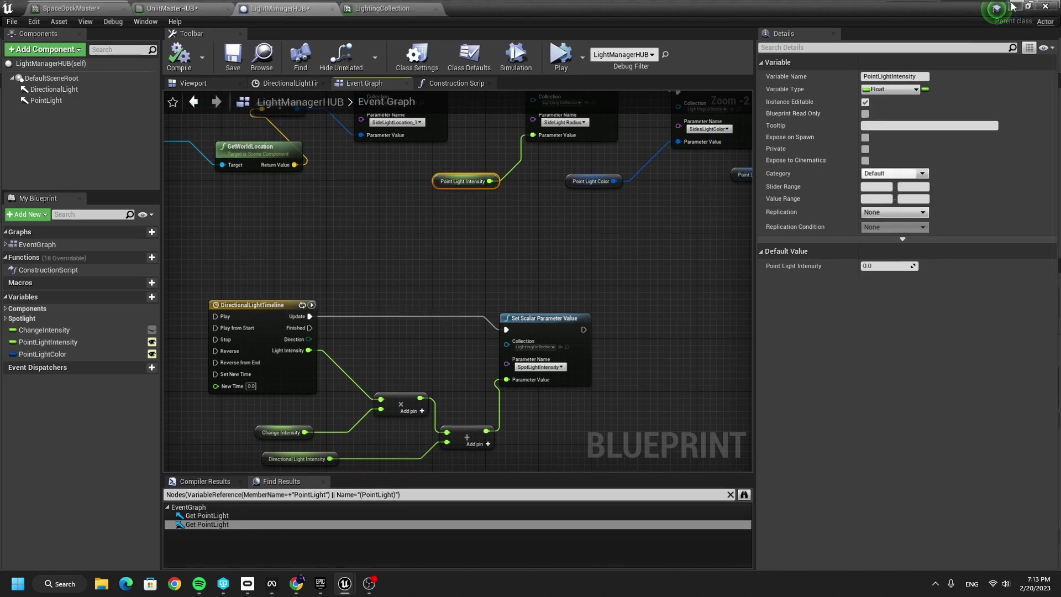
right_drag(526, 285, 531, 268)
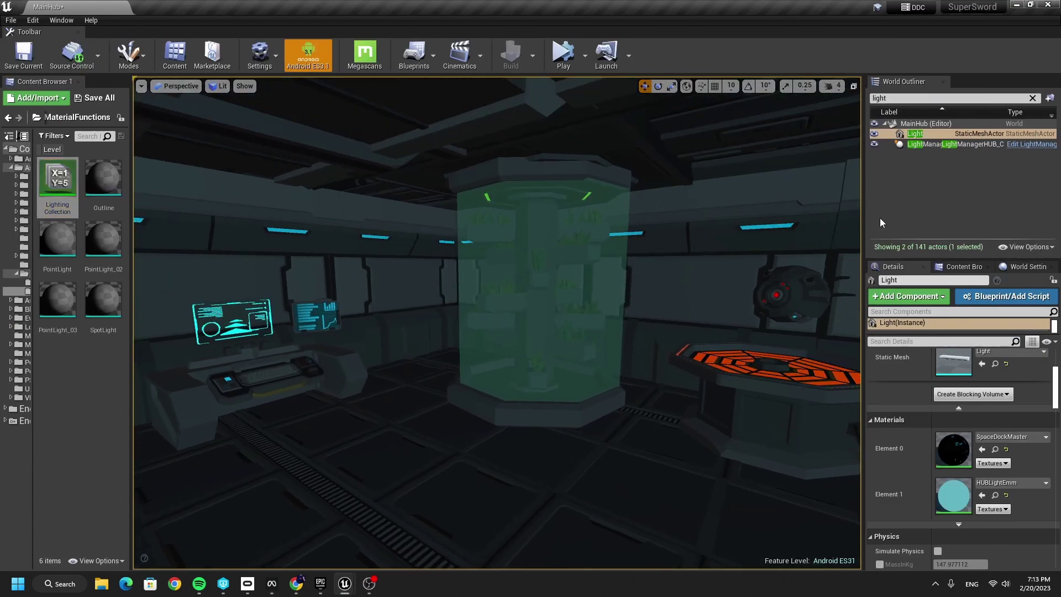
double_click(947, 145)
right_drag(497, 309, 542, 332)
click(927, 362)
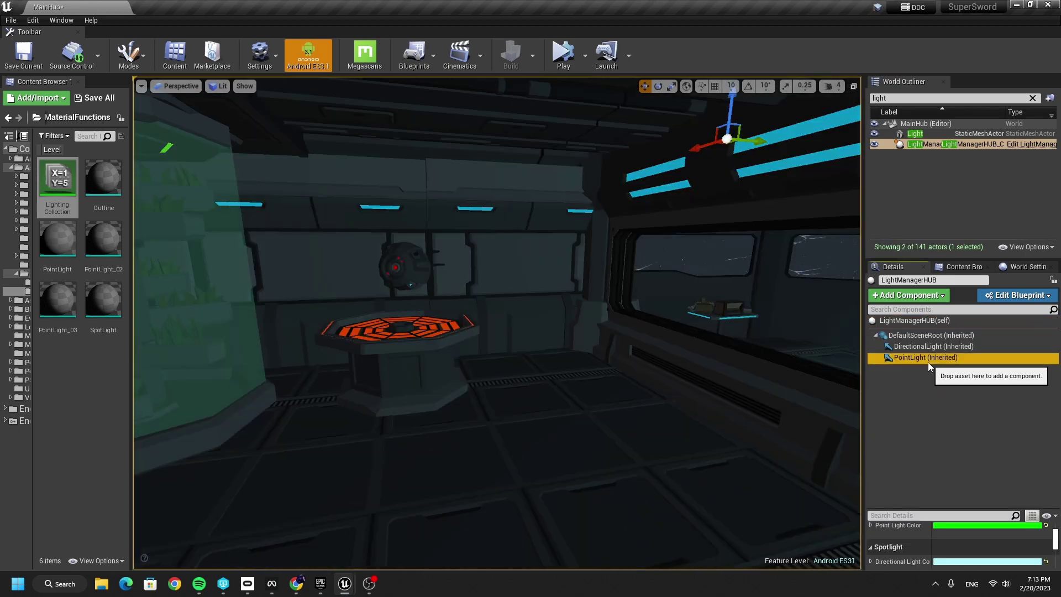
Frame the hub room around the glass cylinder and briefly simulate the level to check the lighting
right_drag(704, 274, 597, 275)
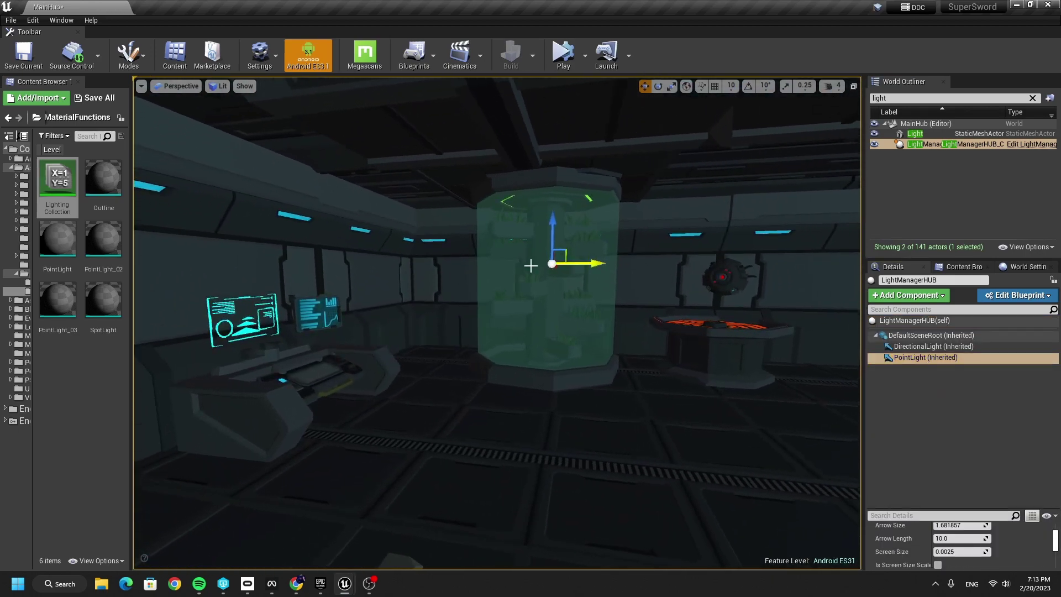
click(564, 55)
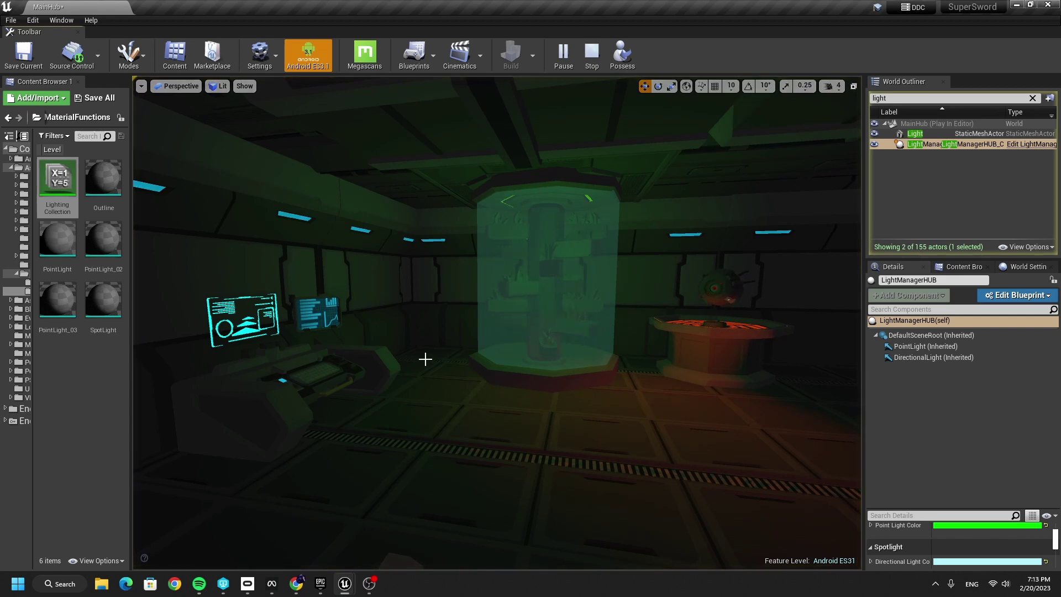
key(Escape)
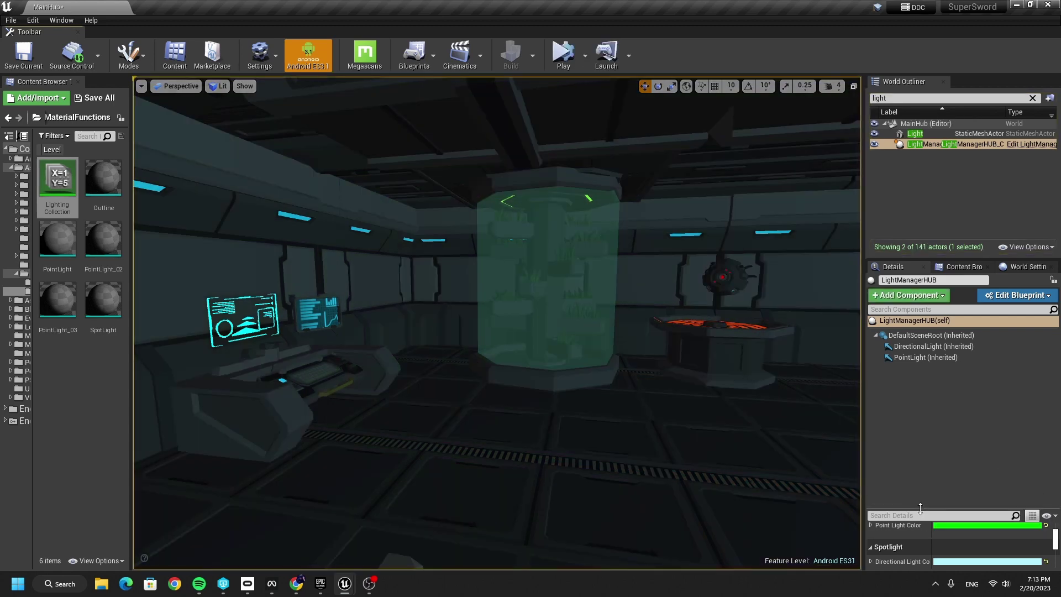
Set the LightManagerHUB actor's Point Light Color to saturated blue-violet with value 2.0, and briefly simulate the level
drag(920, 508, 931, 361)
scroll(952, 429, up, 1)
scroll(953, 433, up, 3)
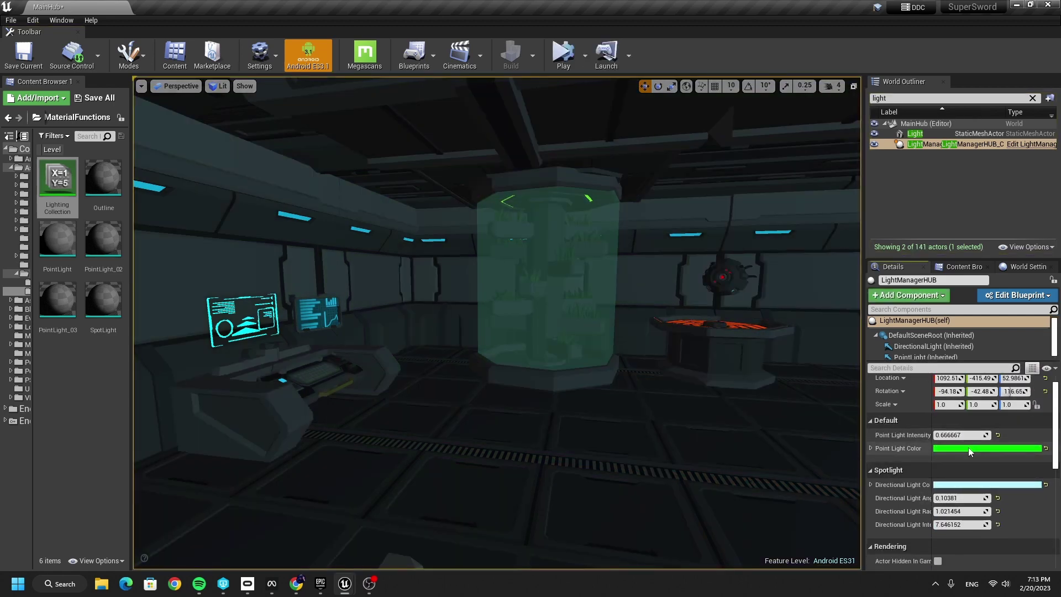
click(954, 448)
click(772, 319)
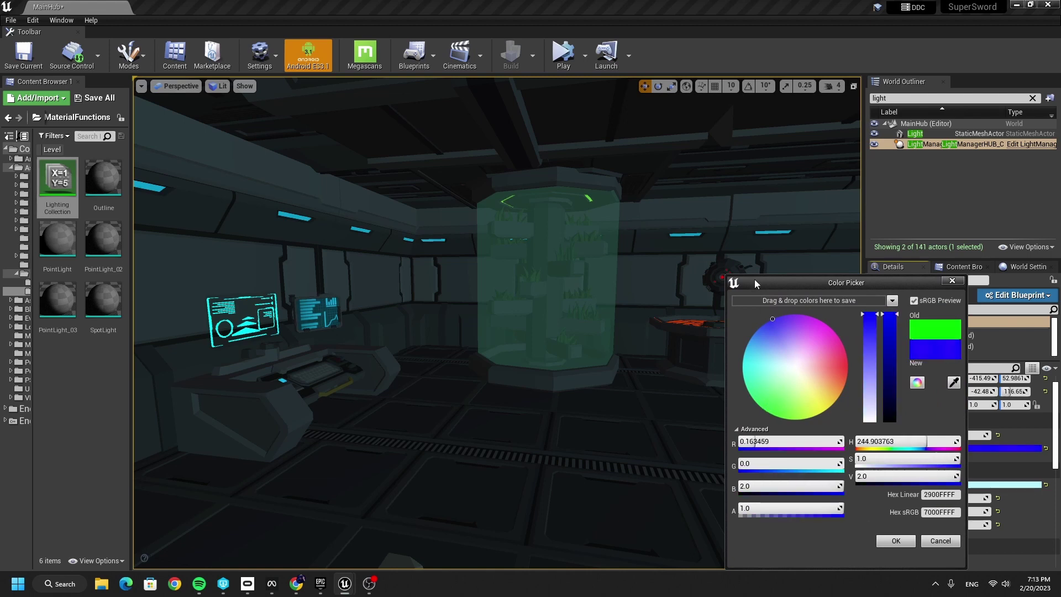
click(878, 540)
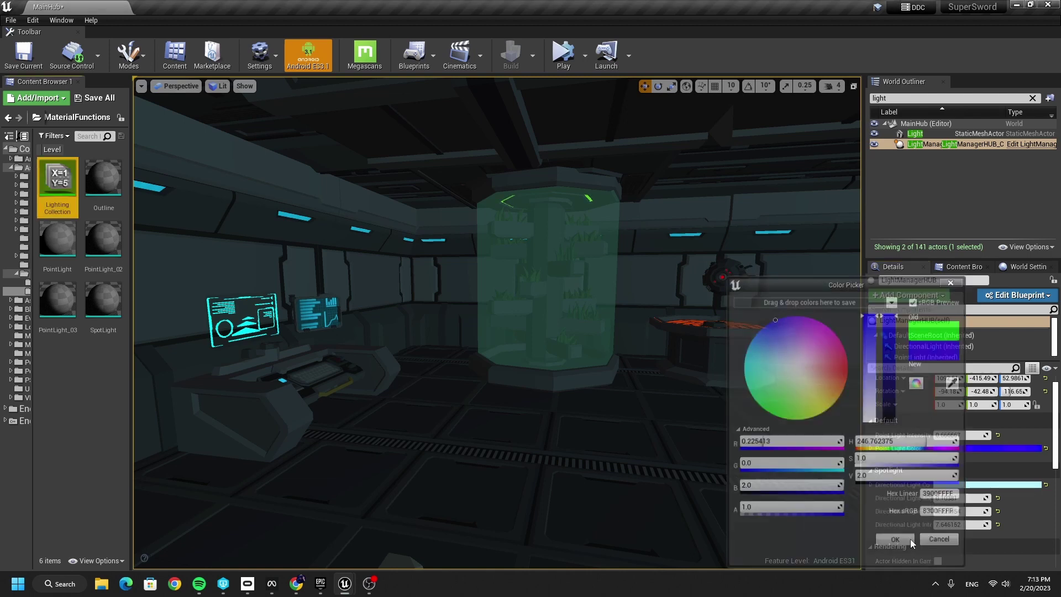
click(563, 53)
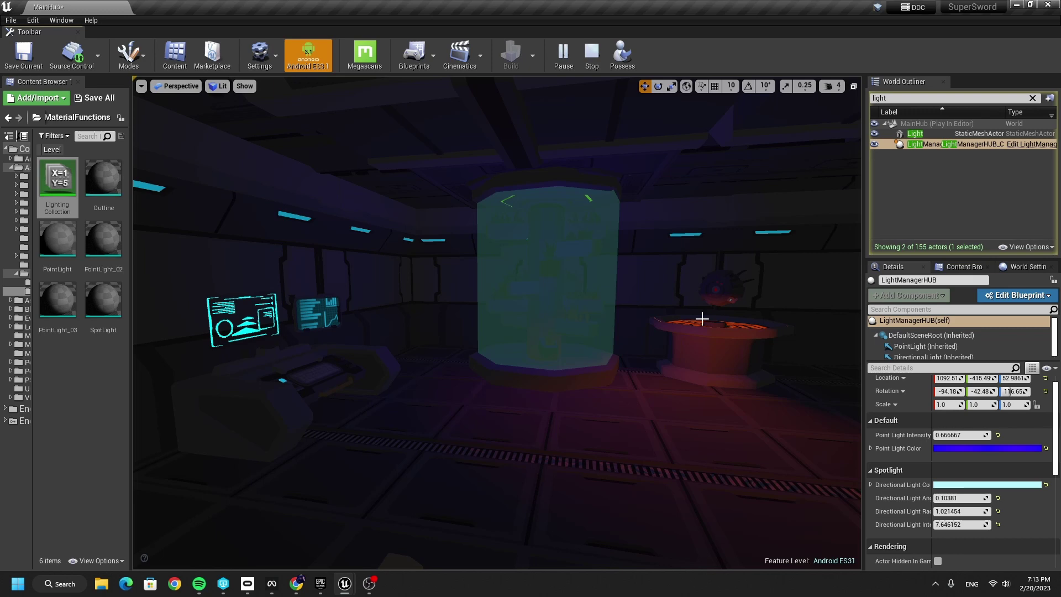
key(Escape)
Move the PointLight component away from the glass cylinder toward the seating area and start simulating the level
click(964, 358)
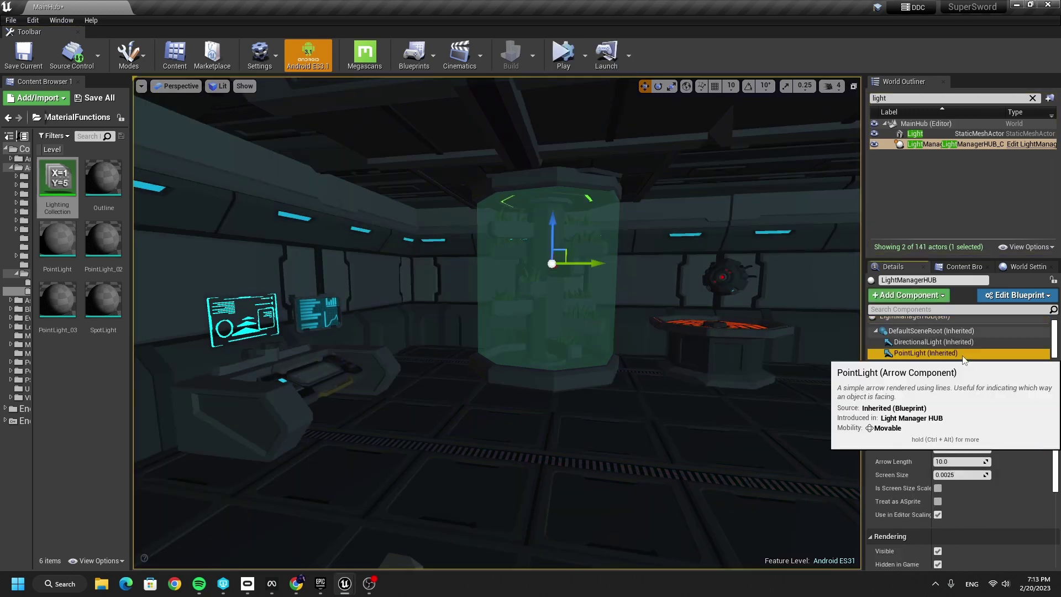
right_drag(619, 299, 492, 282)
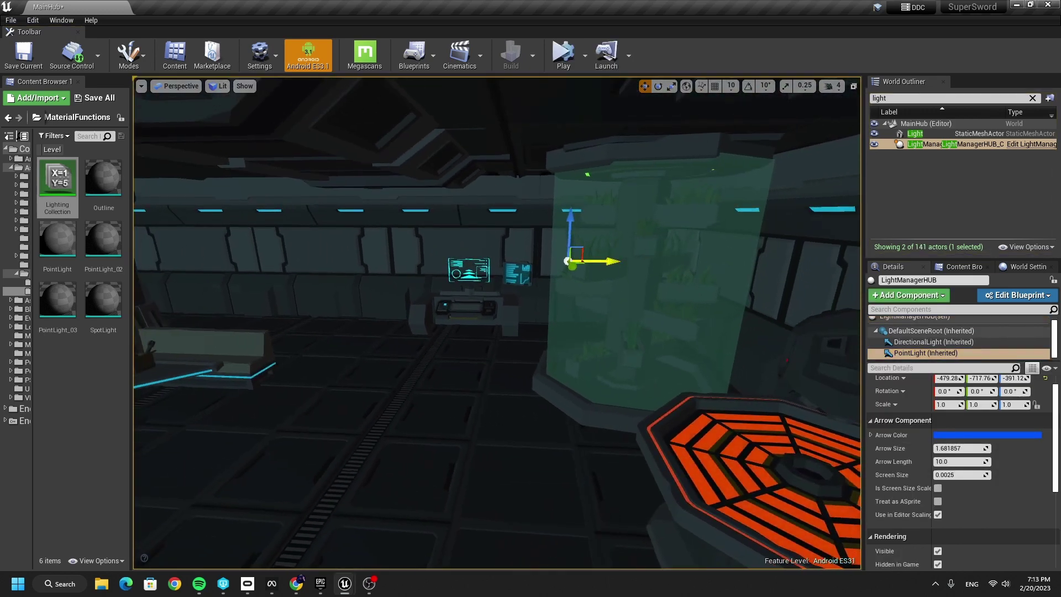
drag(582, 247, 243, 257)
click(563, 56)
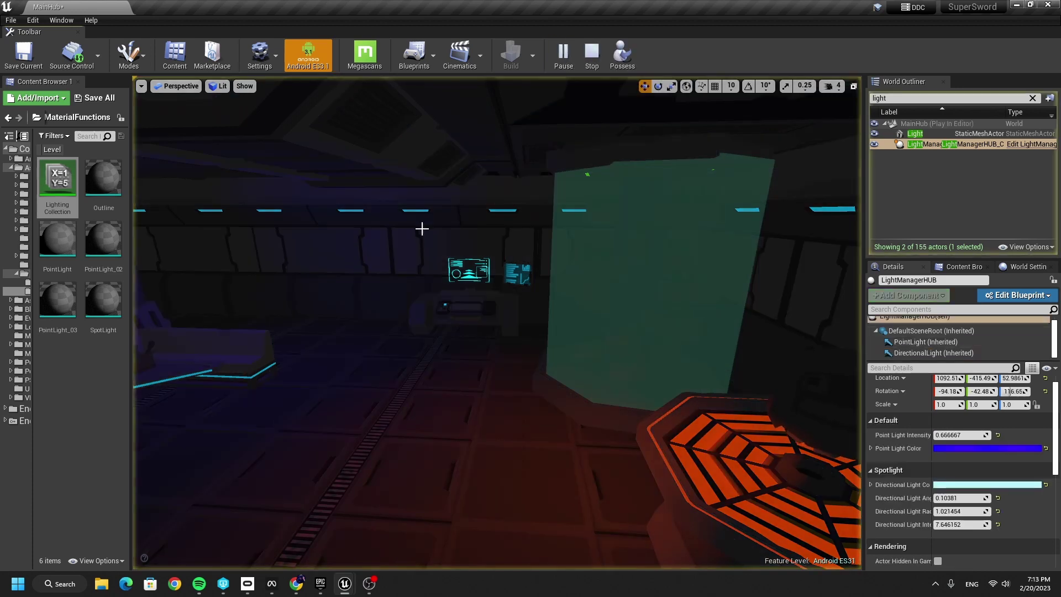
Focus on the PointLight component in the running simulation and set its X location to 59.0
click(920, 342)
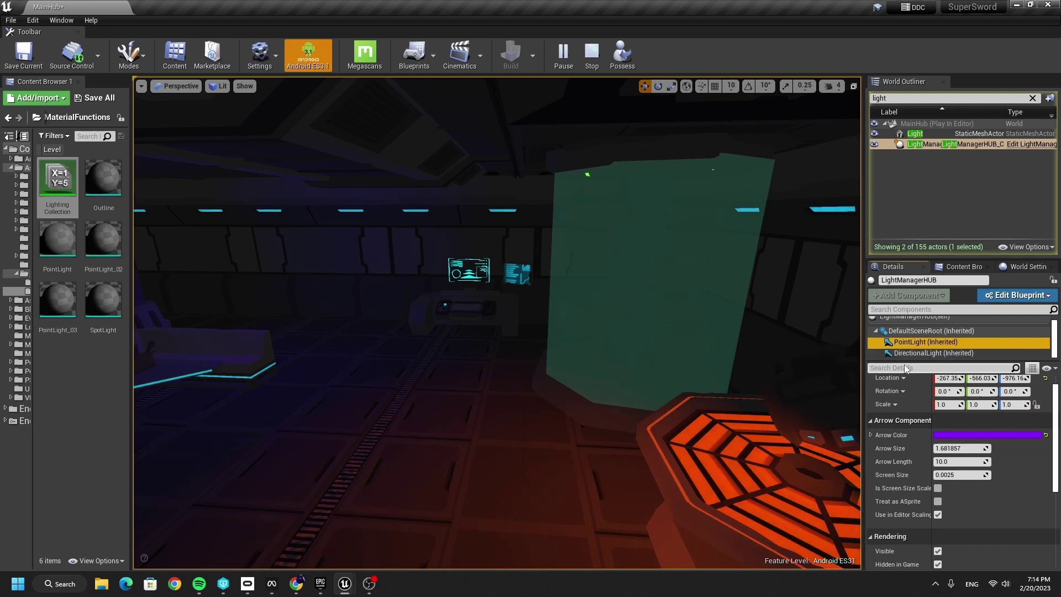
double_click(900, 341)
right_drag(774, 340, 818, 340)
right_drag(523, 315, 453, 323)
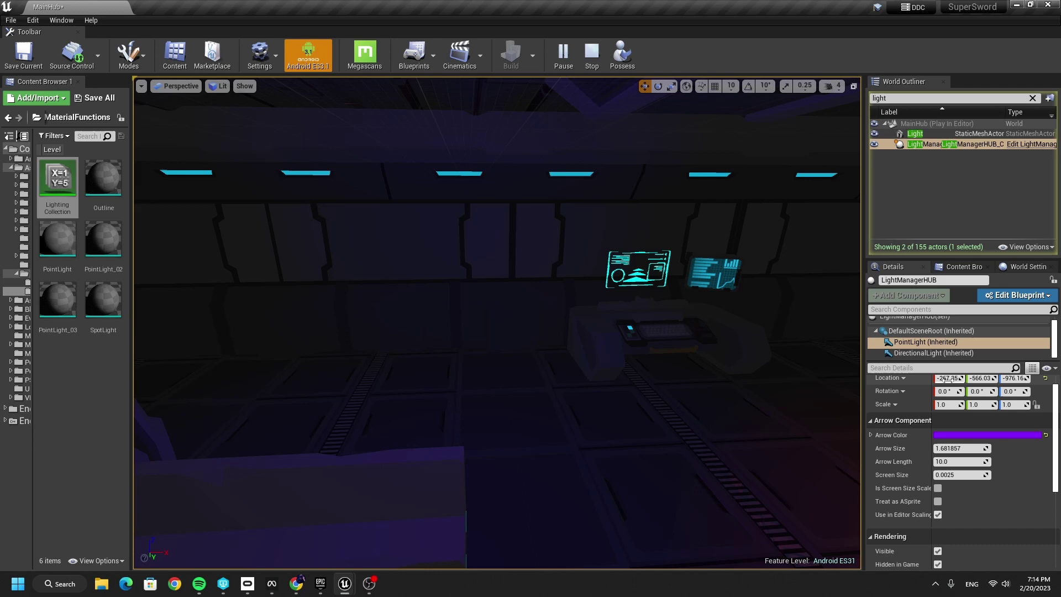
drag(949, 380, 973, 380)
right_drag(484, 332, 664, 326)
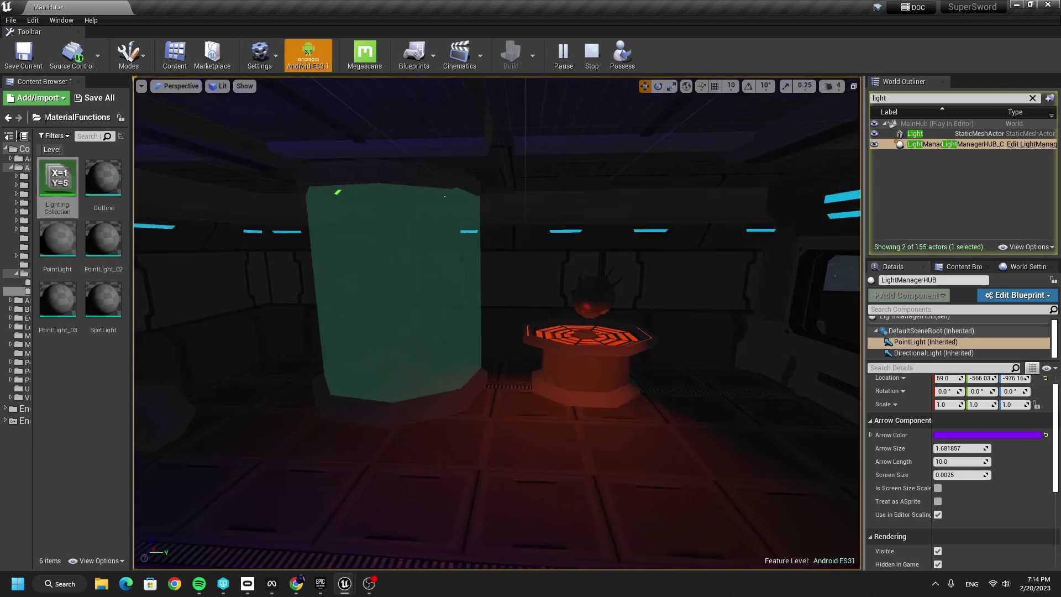
Slide the Vehicle_Training actor along the Y axis above the orange table in the simulation, and view the light around the table
click(617, 289)
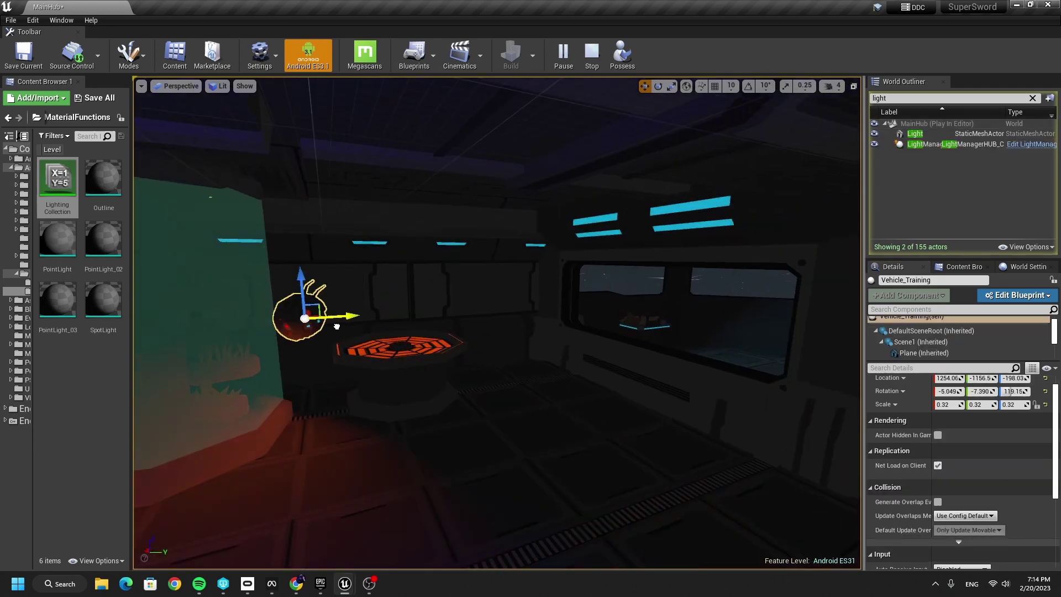
key(w)
mouse_move(528, 288)
right_down()
mouse_move(511, 287)
mouse_move(528, 288)
right_up()
mouse_move(533, 277)
mouse_down()
mouse_move(532, 362)
mouse_move(545, 175)
mouse_move(545, 282)
mouse_up()
drag(571, 315, 462, 328)
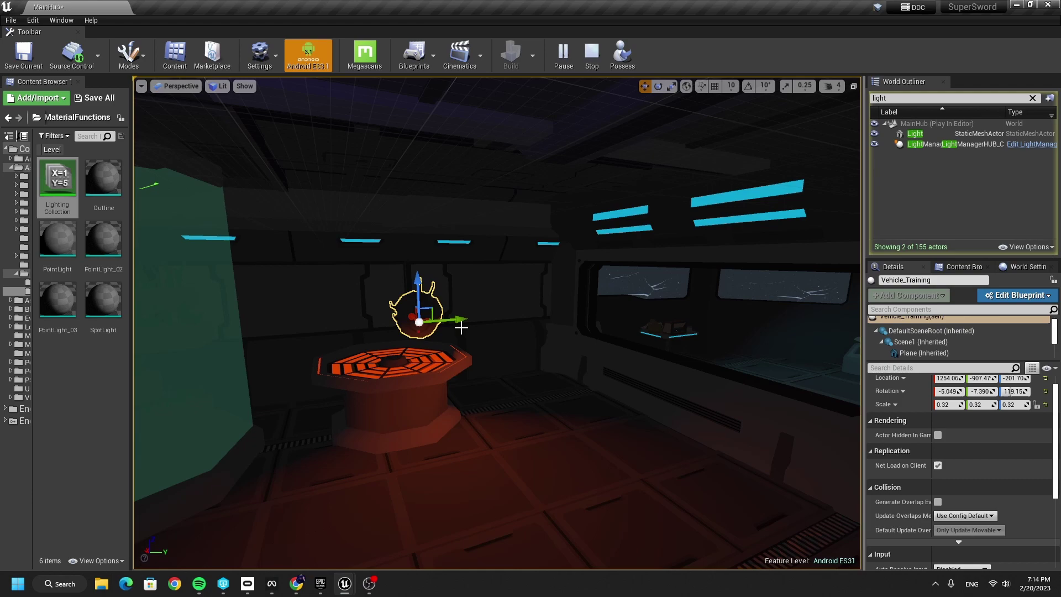
right_drag(416, 313, 305, 409)
alt+drag(733, 272, 498, 249)
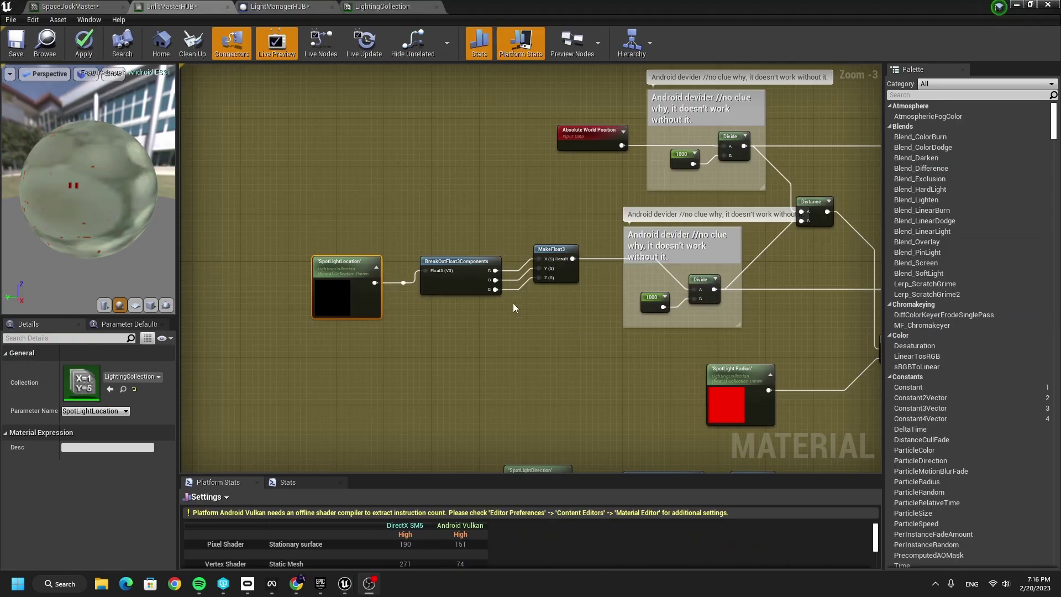
Shift the SpotLightLocation and Absolute World Position nodes in the UnlitMasterHUB graph slightly away from the nodes they feed
right_drag(555, 305, 562, 324)
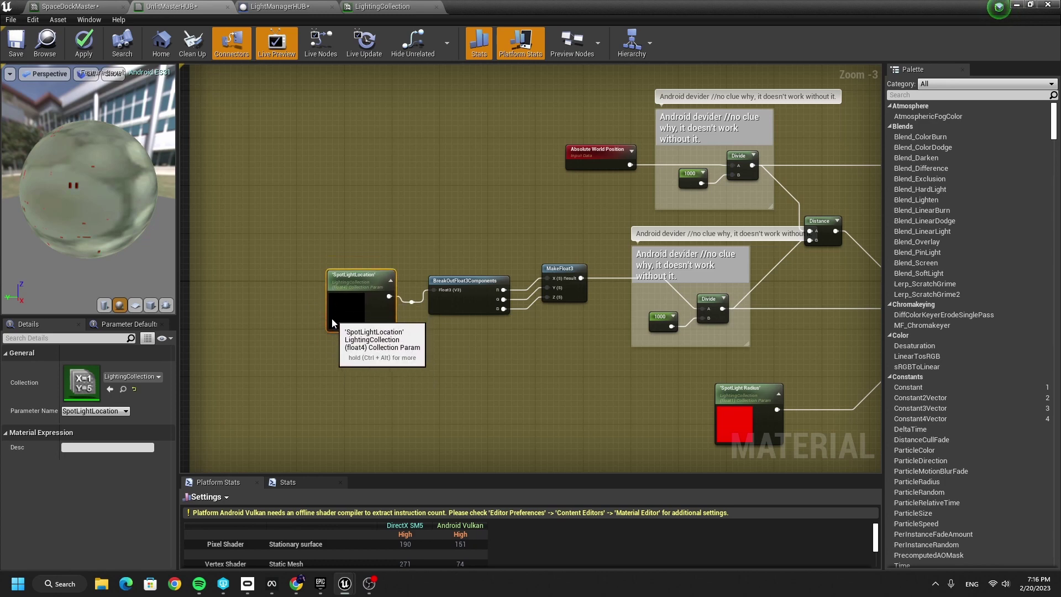
drag(323, 324, 324, 324)
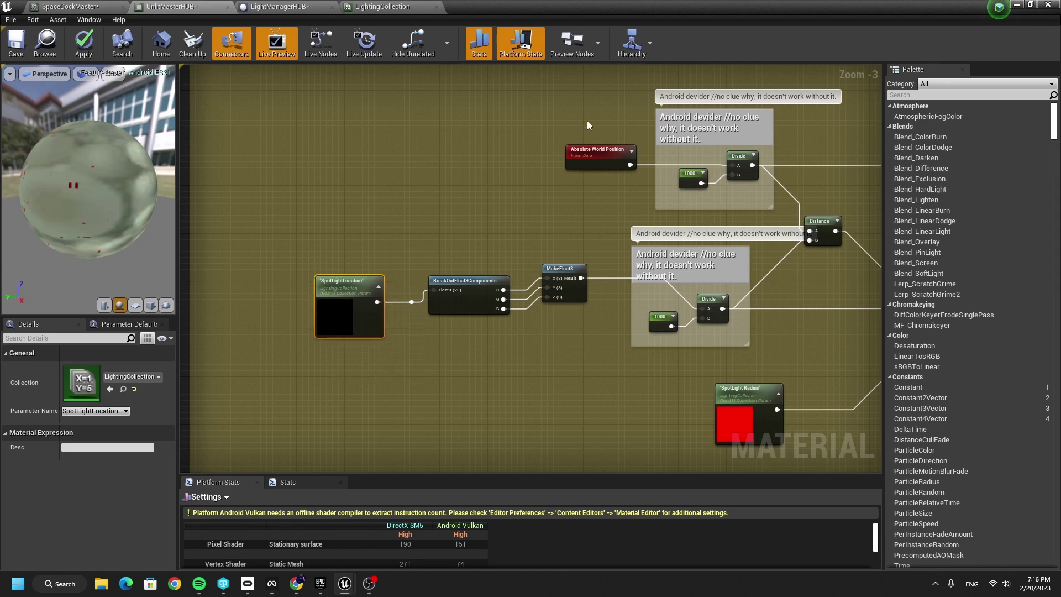
click(592, 156)
drag(591, 156, 559, 162)
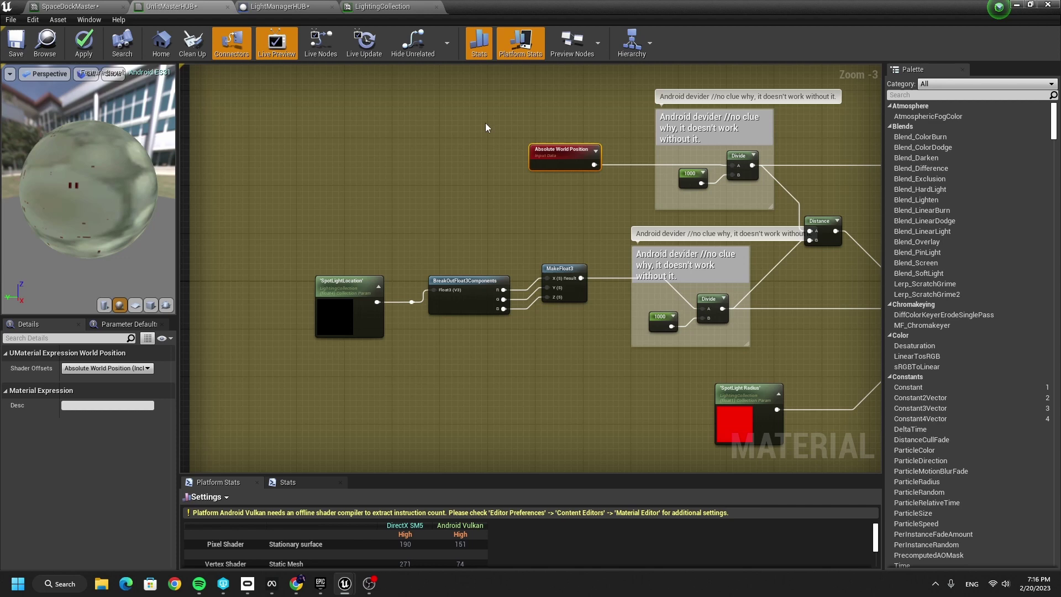
Examine how the Distance node is divided by SpotLight Radius, and follow the SpotLightDirection nodes into Normalize
right_drag(610, 173, 412, 172)
drag(644, 339, 388, 134)
right_drag(538, 171, 261, 169)
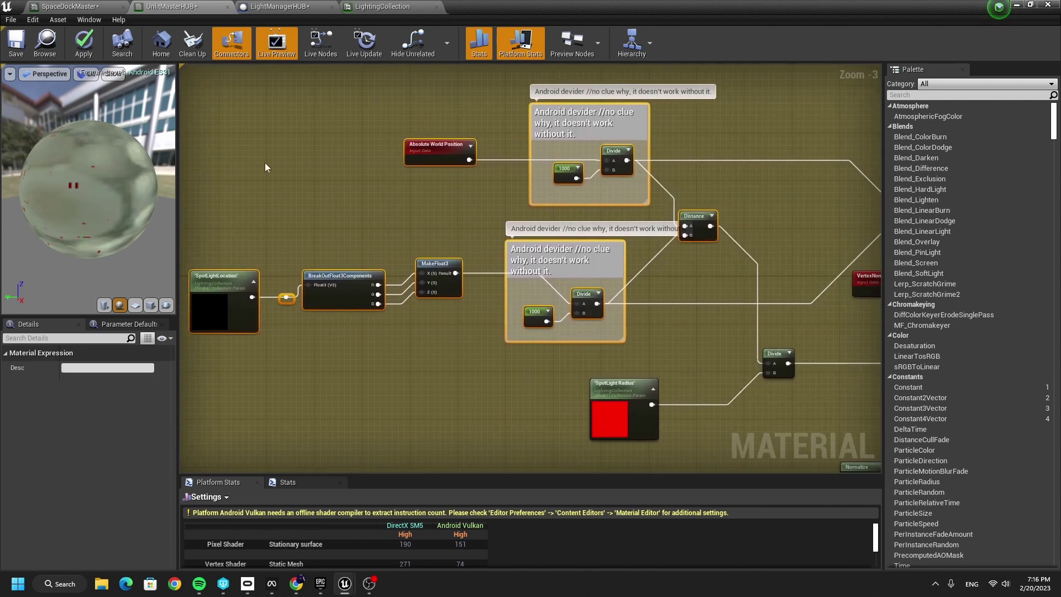
right_drag(638, 253, 394, 131)
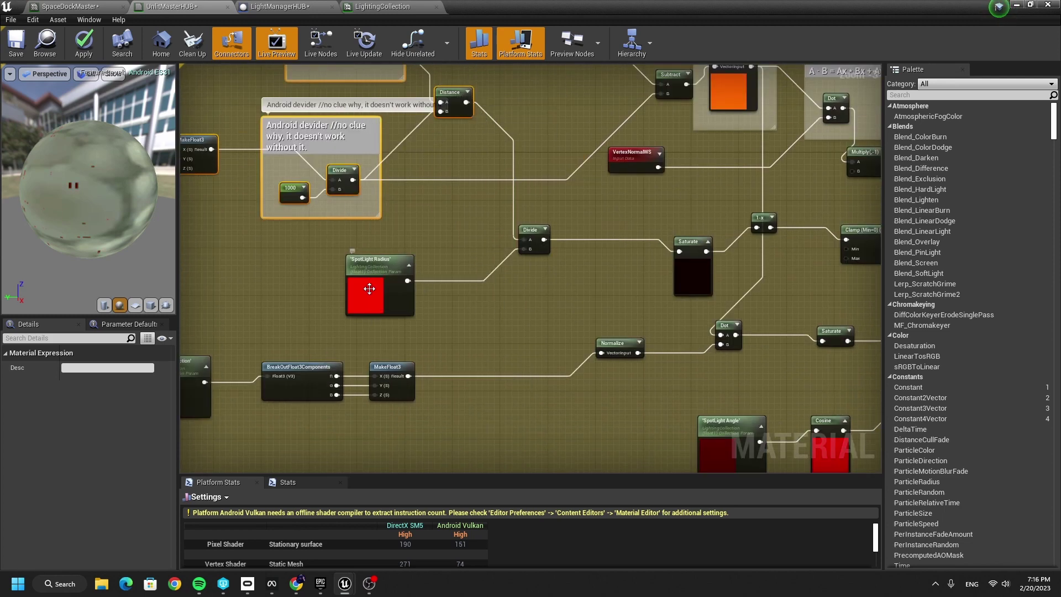
right_drag(392, 284, 428, 266)
right_drag(641, 256, 841, 226)
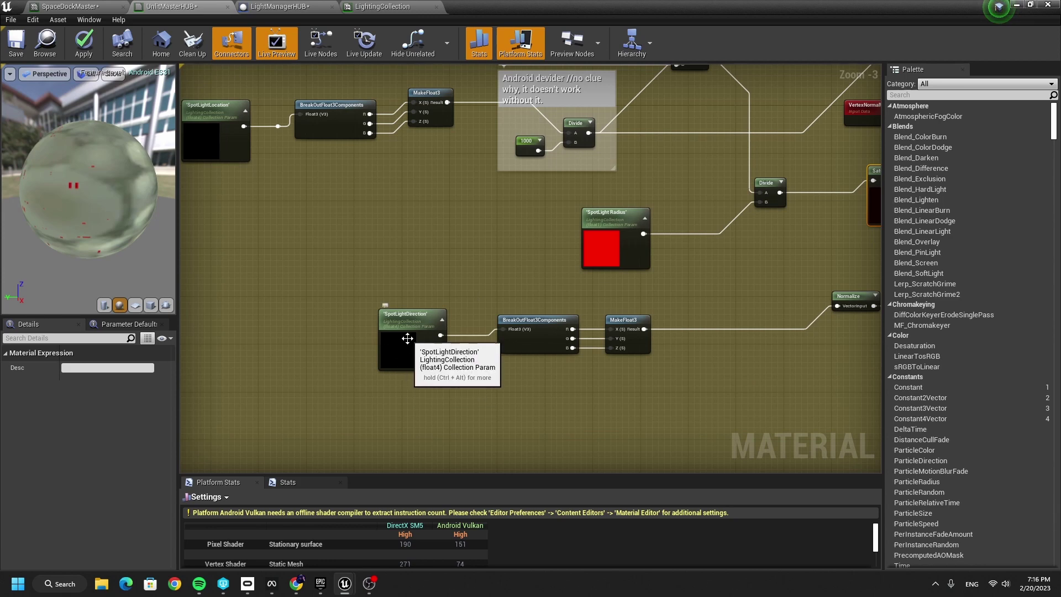
right_drag(534, 443, 486, 414)
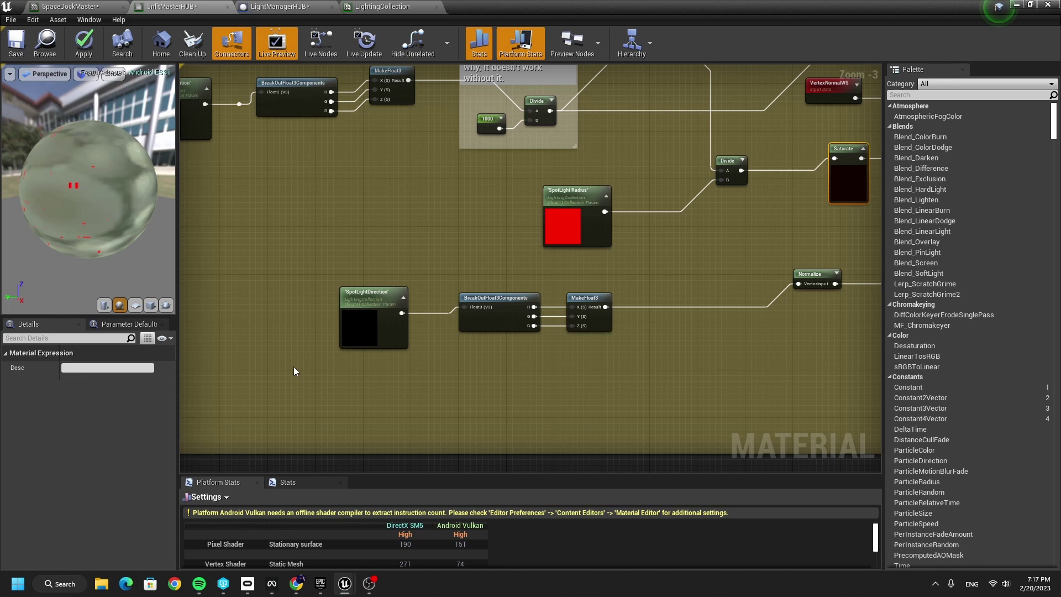
Switch to the MainHub level, select the Vehicle_Training actor, and return to the UnlitMasterHUB material
double_click(603, 5)
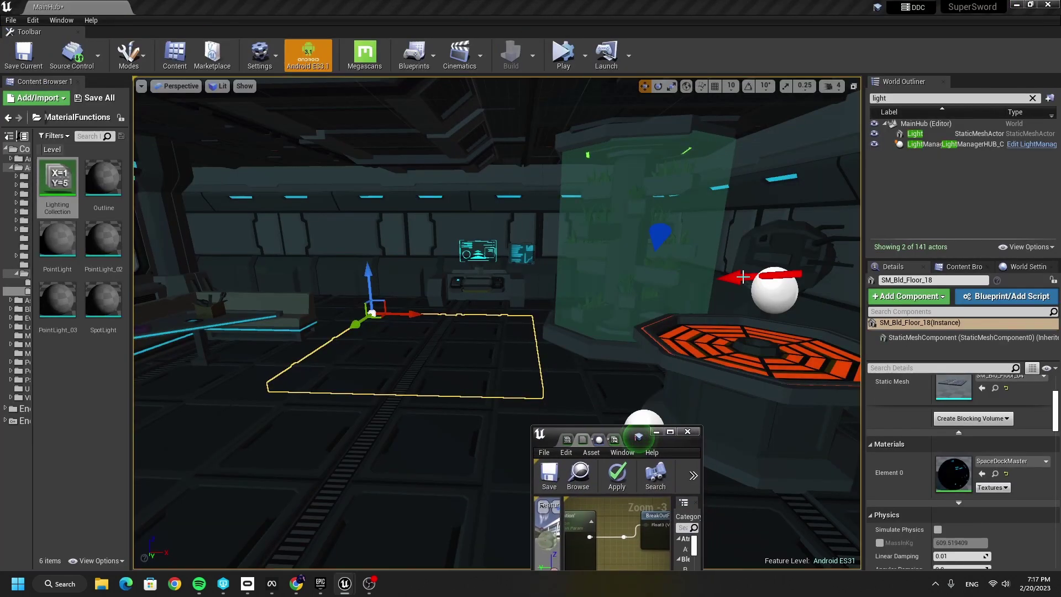
click(754, 258)
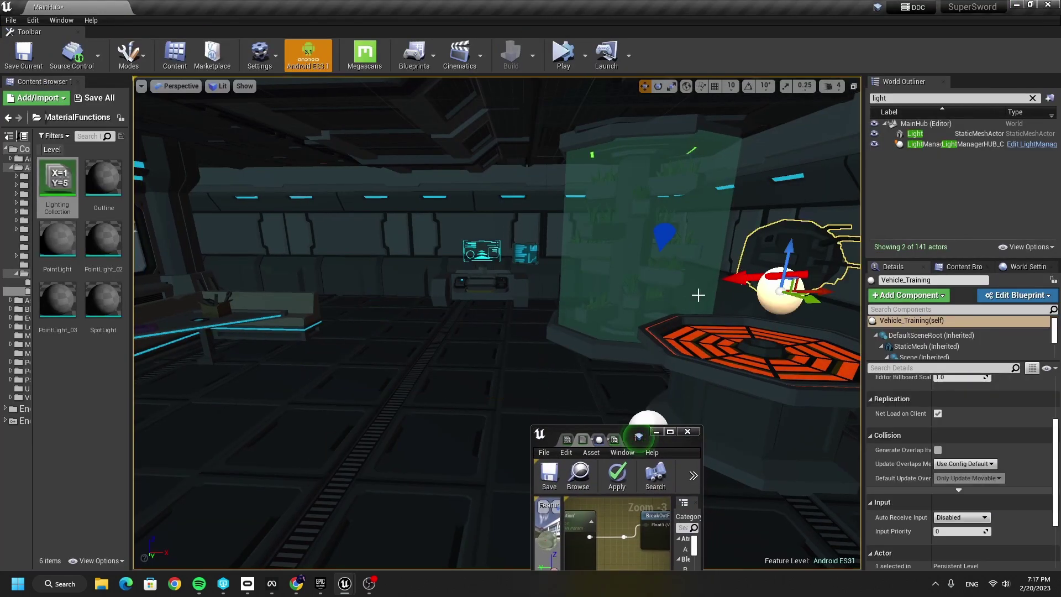
click(670, 431)
Trace the spotlight nodes from Absolute World Position to Normalize and read the comment explaining the Normalize node
drag(370, 148, 370, 148)
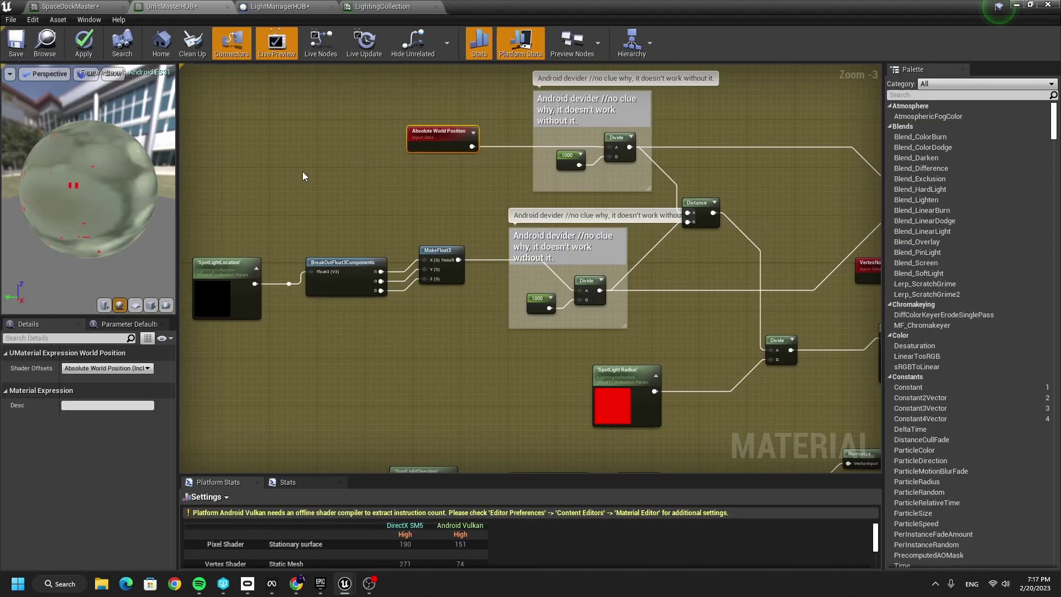
right_drag(380, 241, 433, 212)
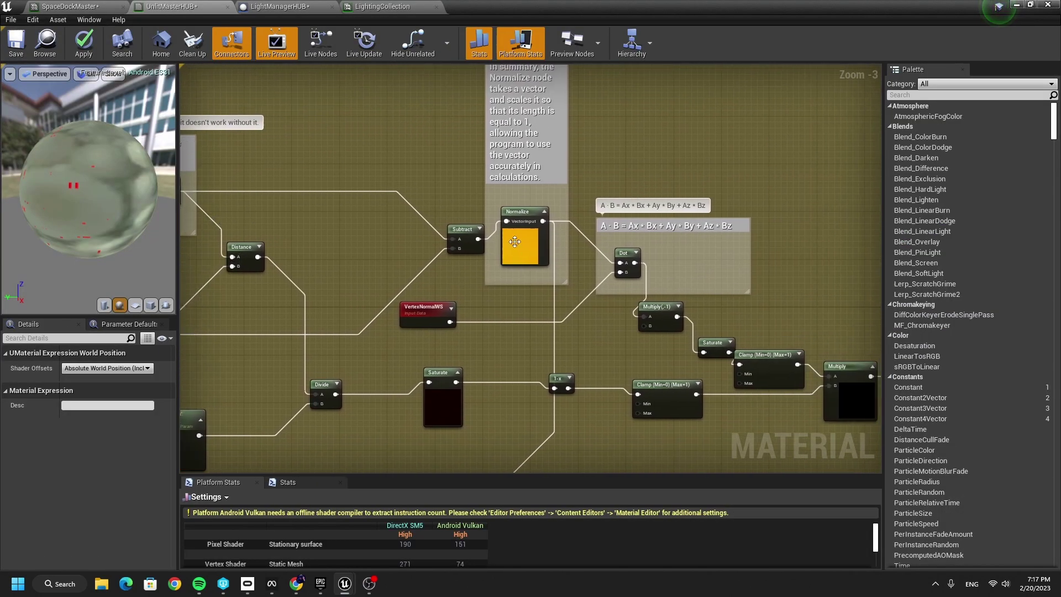
drag(515, 242, 518, 253)
right_drag(553, 178, 522, 224)
drag(523, 219, 526, 218)
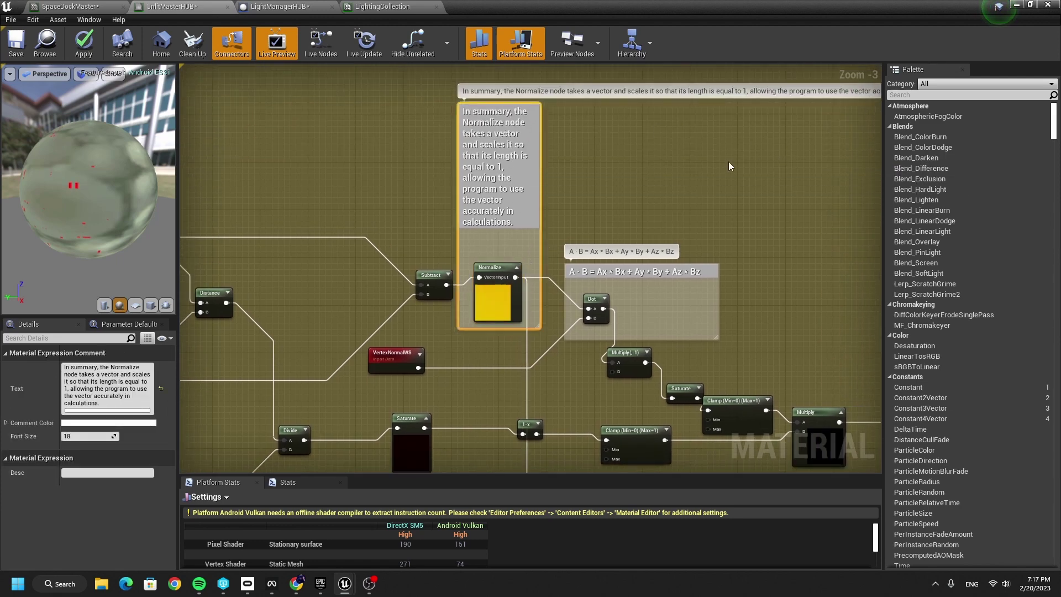
Reposition the VertexNormalWS node below the Subtract node that precedes the Dot product
right_drag(739, 255, 672, 133)
scroll(471, 158, up, 1)
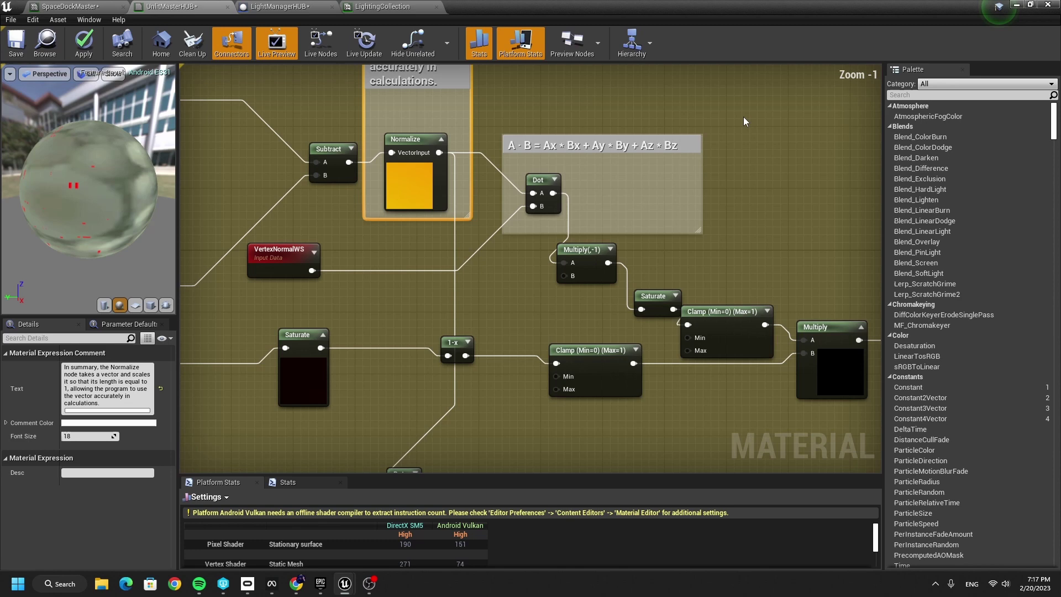
drag(753, 124, 503, 164)
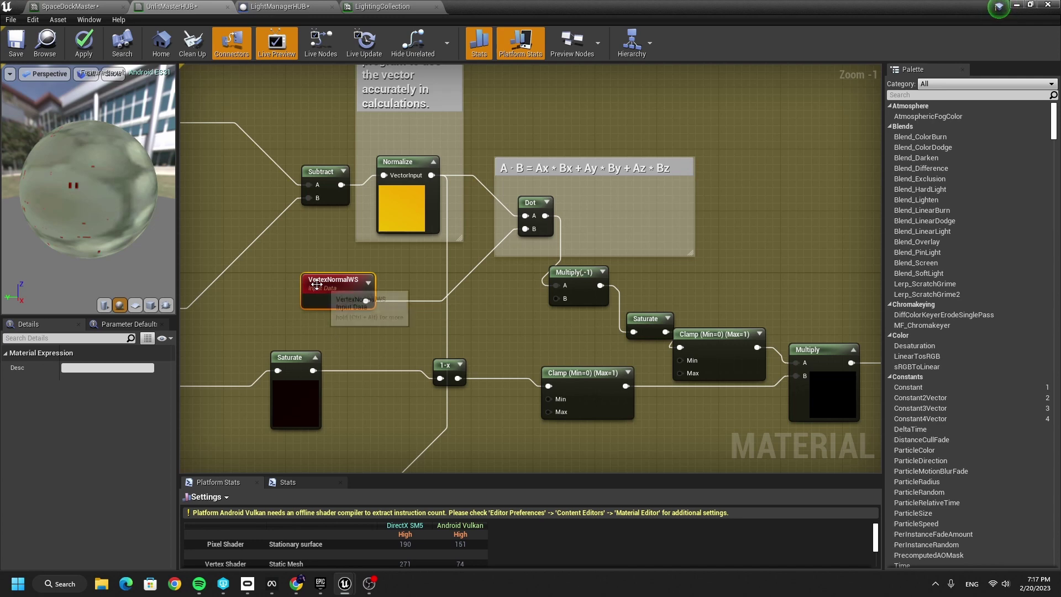
drag(320, 297, 308, 275)
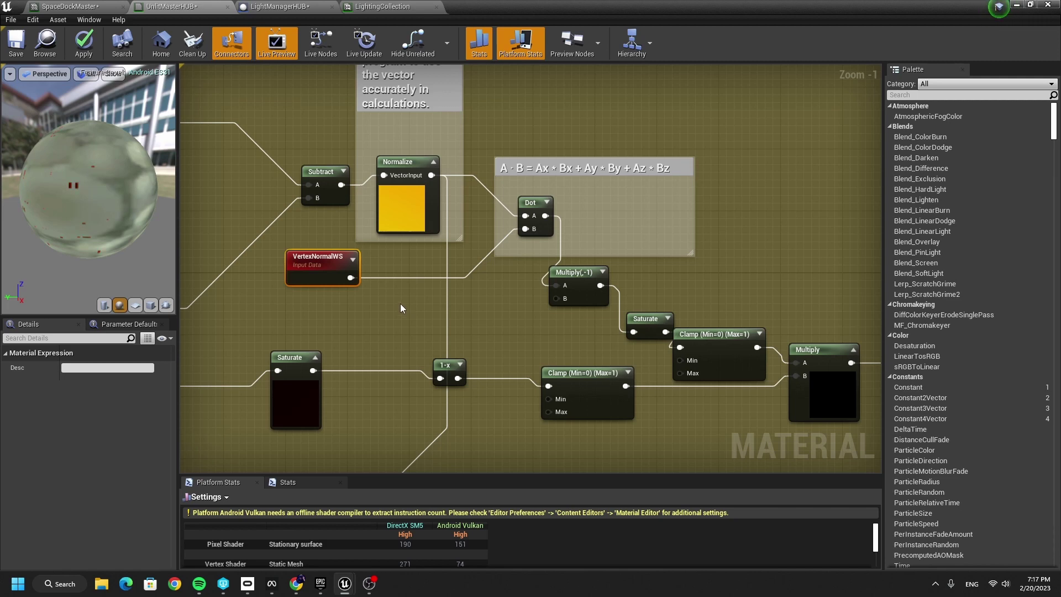
Examine the Saturate, Clamp and Multiply nodes that follow the Dot product of the spotlight
right_drag(663, 376, 585, 373)
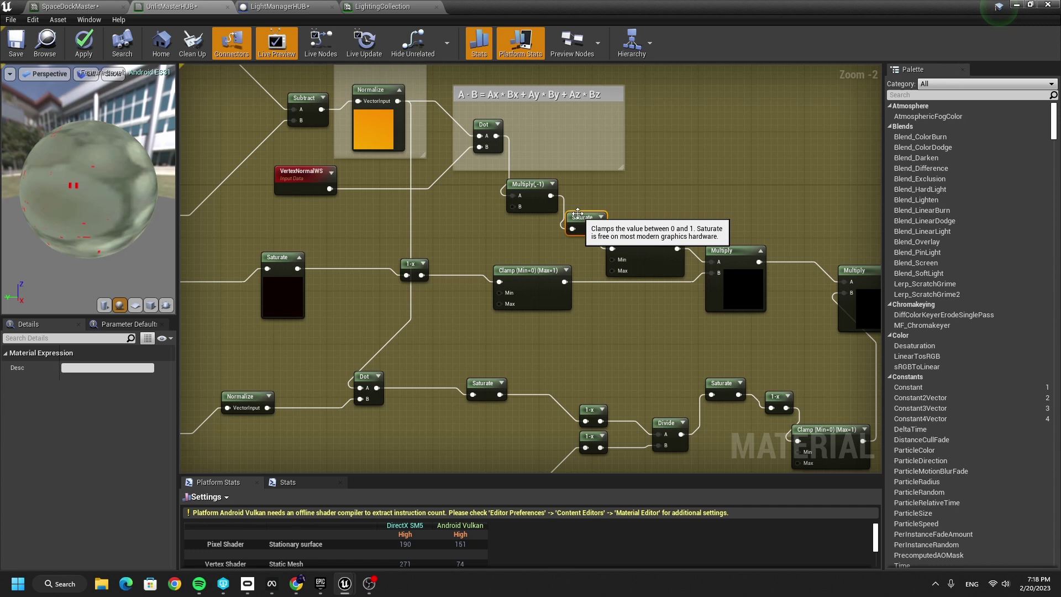
right_drag(695, 218, 426, 214)
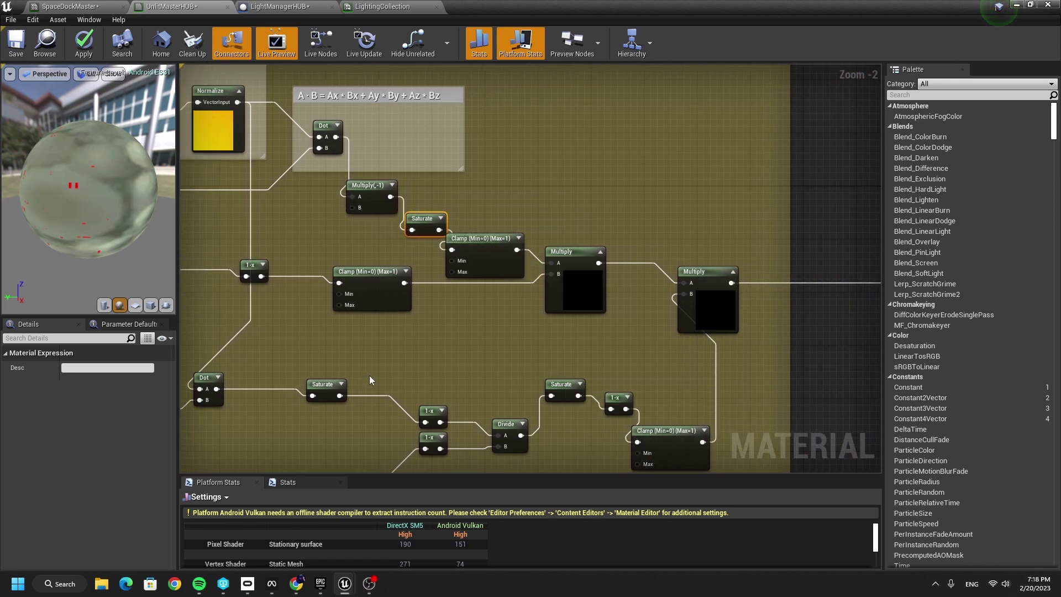
mouse_move(445, 334)
right_down()
mouse_move(408, 185)
mouse_move(459, 330)
right_up()
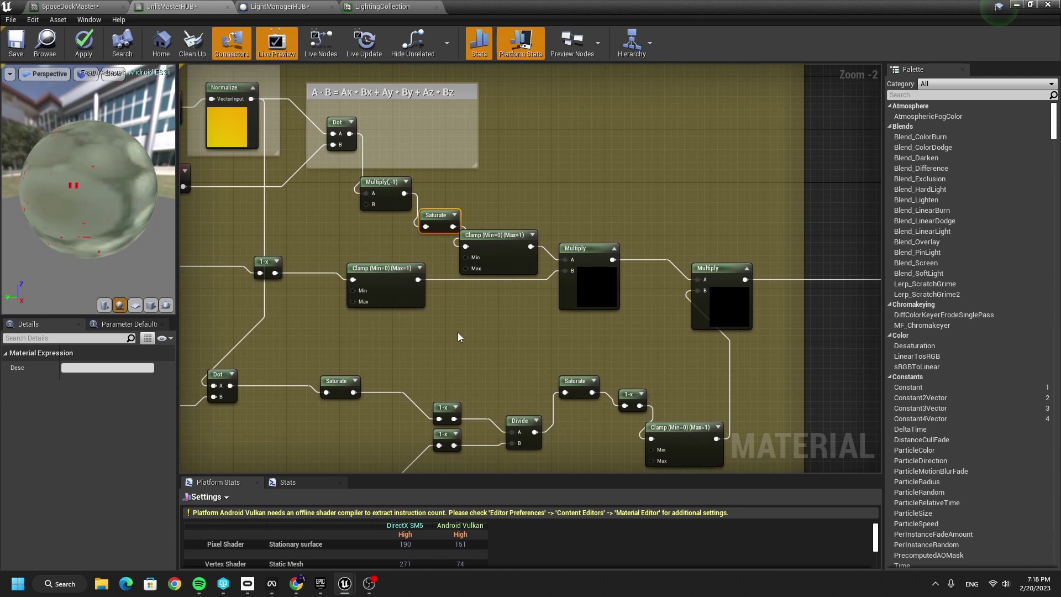
right_drag(607, 295, 484, 277)
drag(484, 277, 497, 277)
Examine the spotlight cone nodes, from SpotLight Angle and Cosine through 1-x and Divide, and the direction's Dot product
right_drag(307, 395, 521, 255)
right_drag(362, 315, 486, 304)
drag(396, 354, 396, 354)
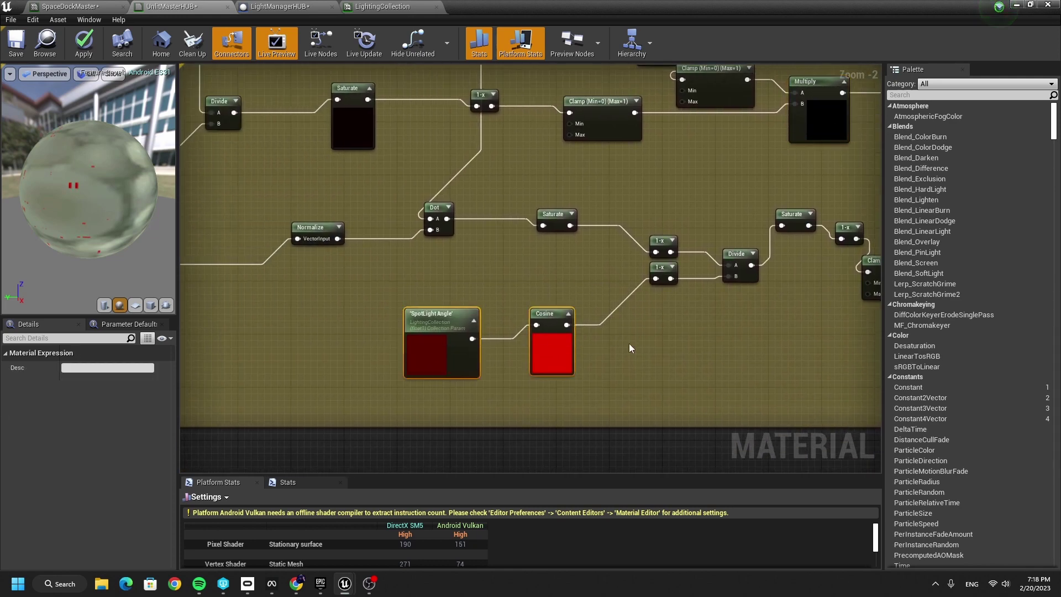
right_drag(490, 363, 342, 381)
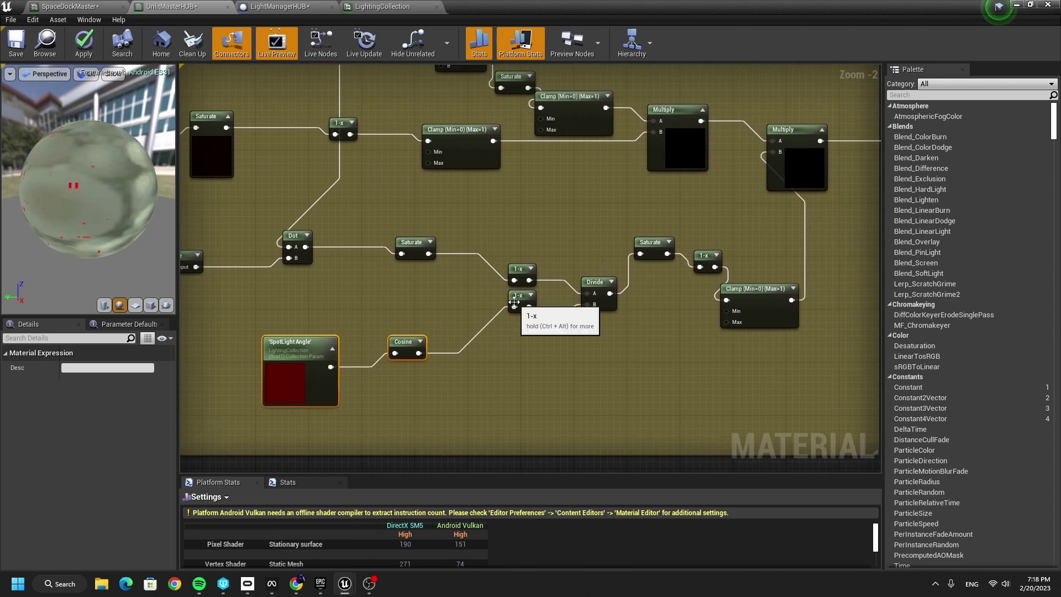
right_drag(516, 268, 641, 265)
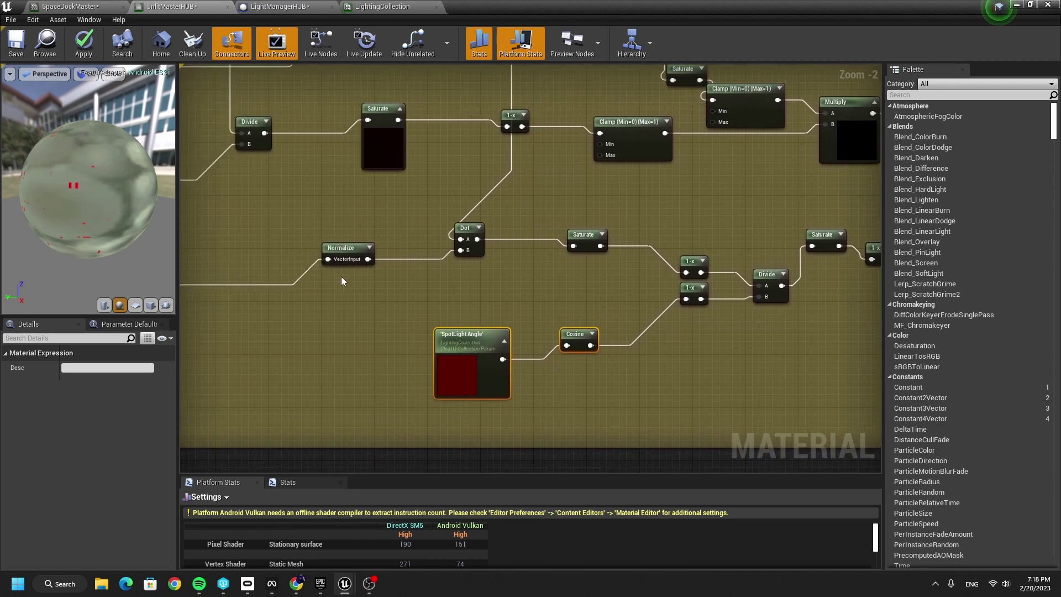
right_drag(343, 279, 729, 213)
drag(601, 166, 287, 234)
right_drag(844, 171, 360, 219)
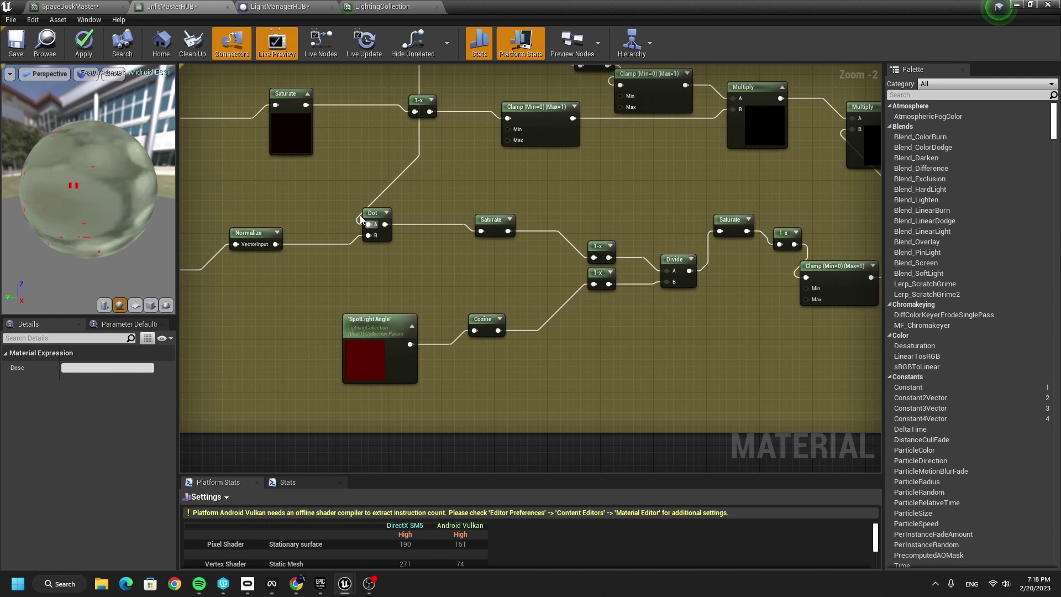
Move the last spotlight Multiply node farther right of the cone's Clamp node, near the comment box's edge
right_drag(637, 223, 499, 253)
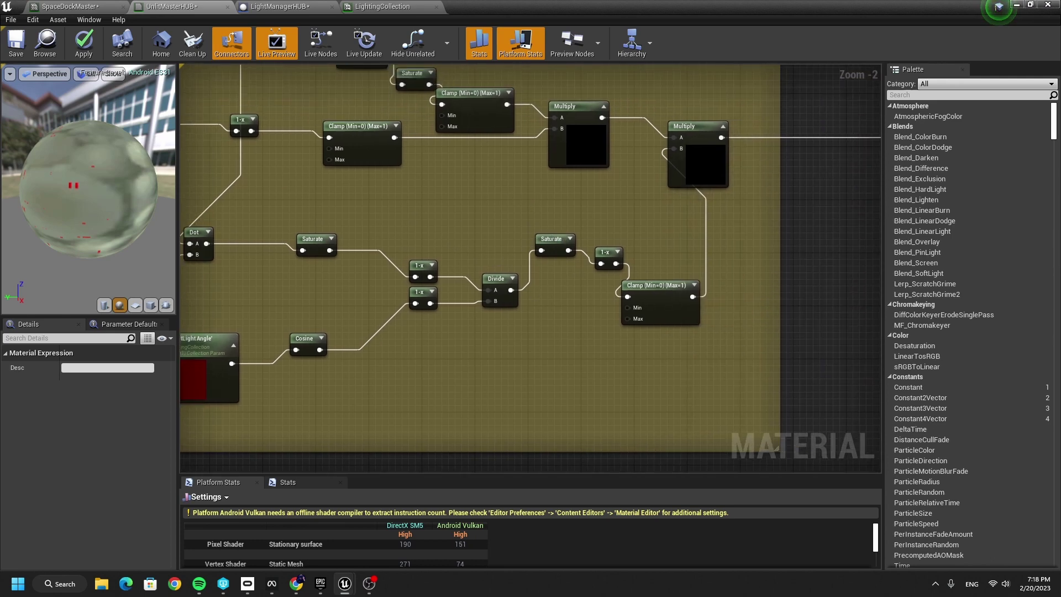
right_drag(677, 175, 524, 353)
drag(524, 354, 585, 361)
right_drag(738, 349, 658, 256)
click(540, 358)
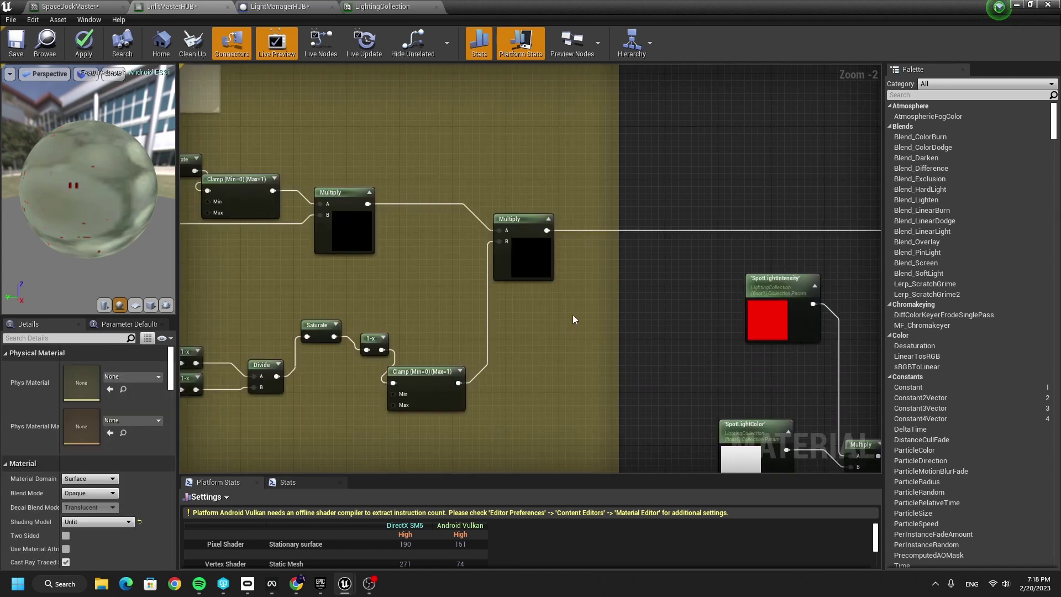
Arrange the SpotLightIntensity and SpotLightColor parameter nodes closer together beside the Multiply node they feed
drag(767, 313, 740, 346)
right_drag(673, 433, 392, 340)
drag(467, 393, 439, 398)
click(468, 291)
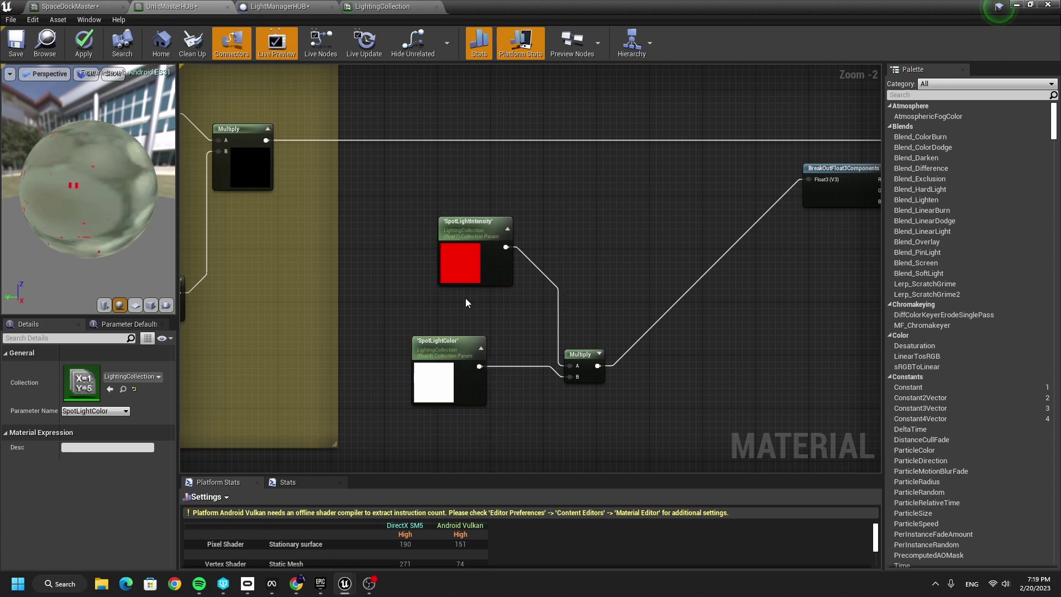
click(426, 404)
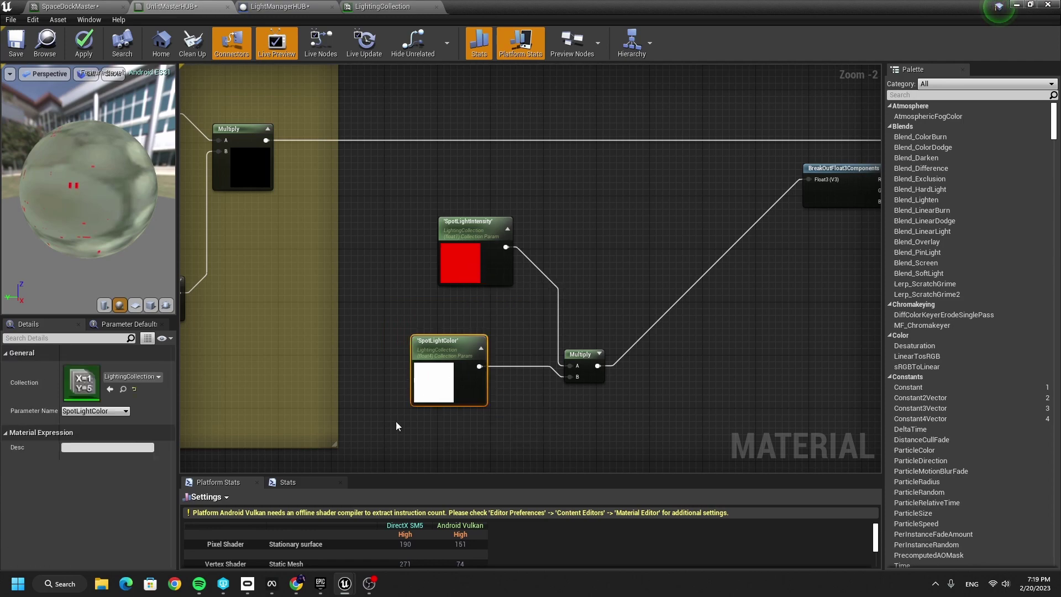
Reposition the Add node that combines the spotlight and Point Light results
scroll(602, 384, down, 6)
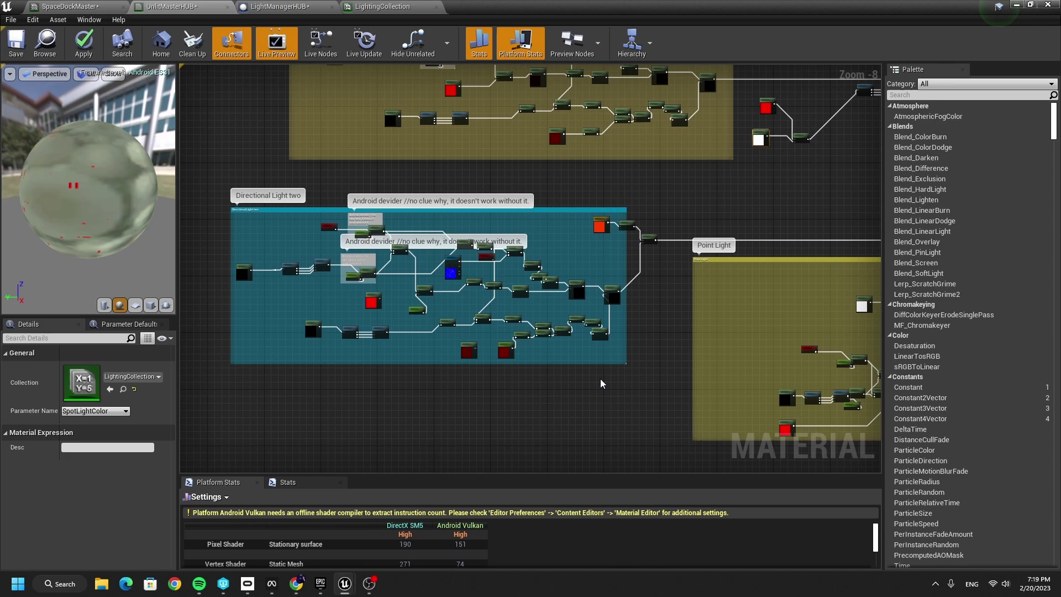
drag(252, 227, 251, 226)
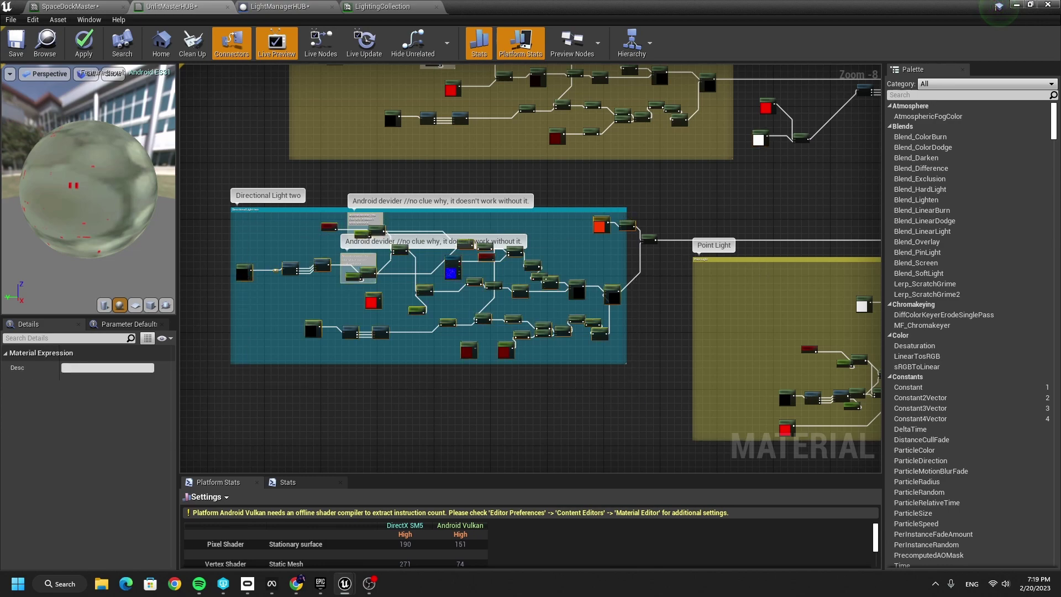
right_drag(862, 205, 456, 326)
scroll(563, 251, up, 5)
drag(645, 263, 542, 189)
right_drag(437, 225, 434, 67)
scroll(547, 167, down, 1)
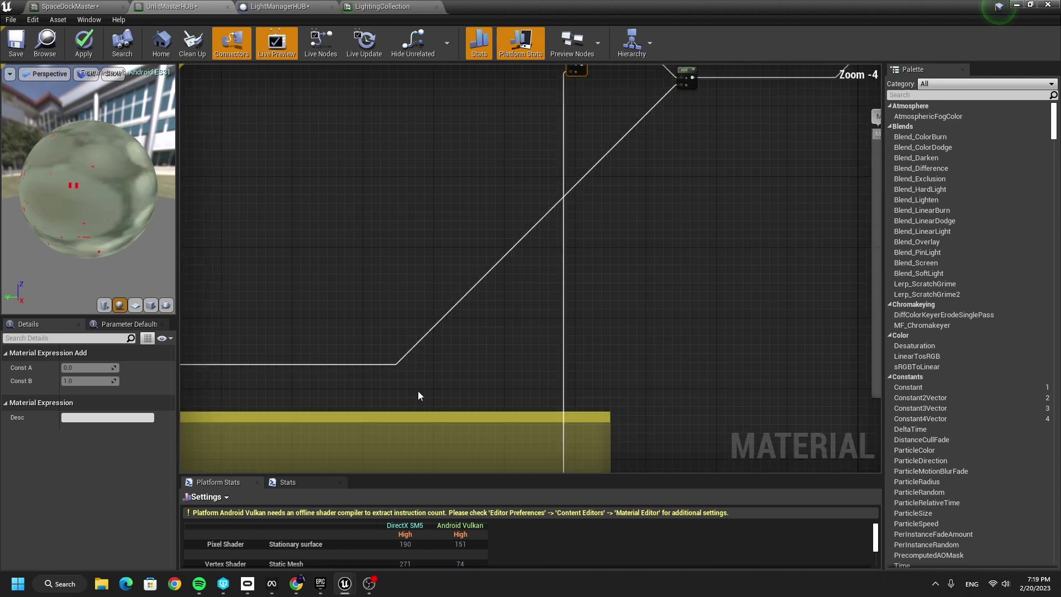
Examine how the spotlight's color and mask, the Point Light and Directional Light two join at the Add nodes
right_drag(614, 305, 518, 424)
right_drag(292, 264, 571, 215)
scroll(571, 215, down, 3)
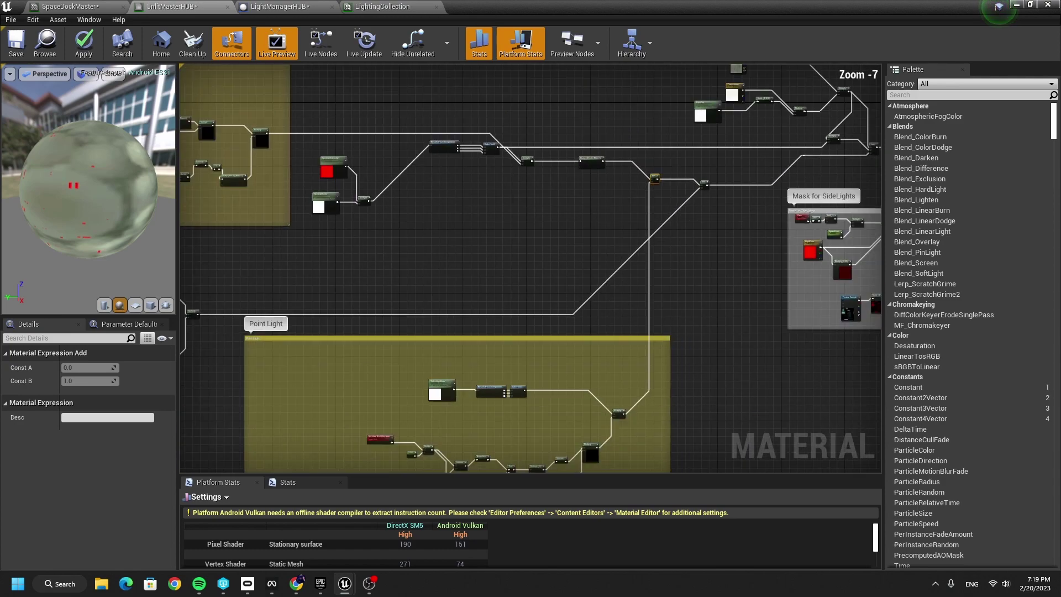
right_drag(299, 309, 622, 266)
right_drag(801, 217, 330, 297)
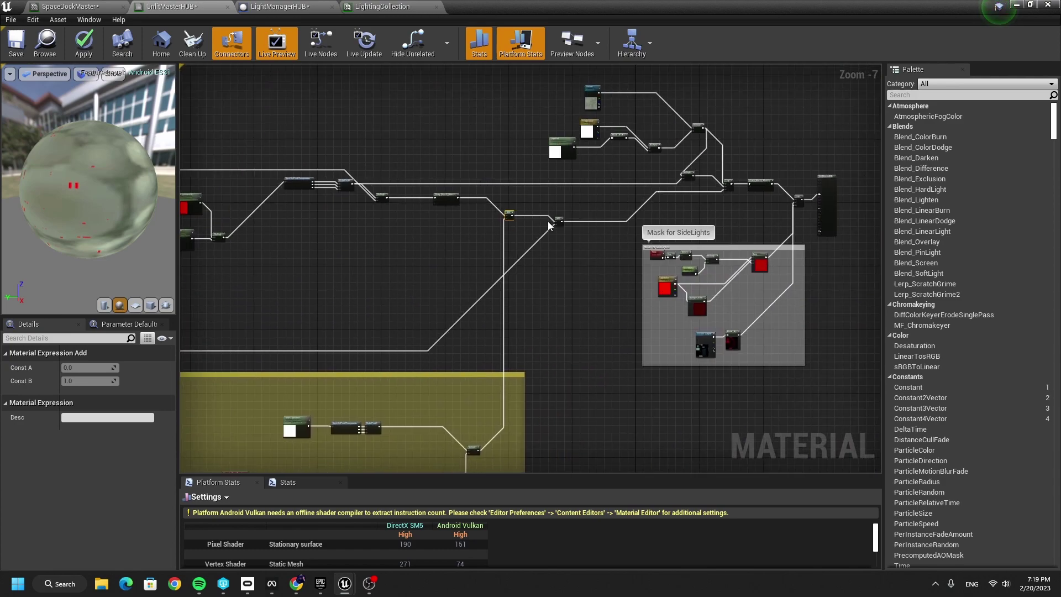
scroll(637, 194, up, 3)
right_drag(573, 199, 387, 239)
right_drag(305, 243, 879, 231)
right_drag(408, 232, 433, 227)
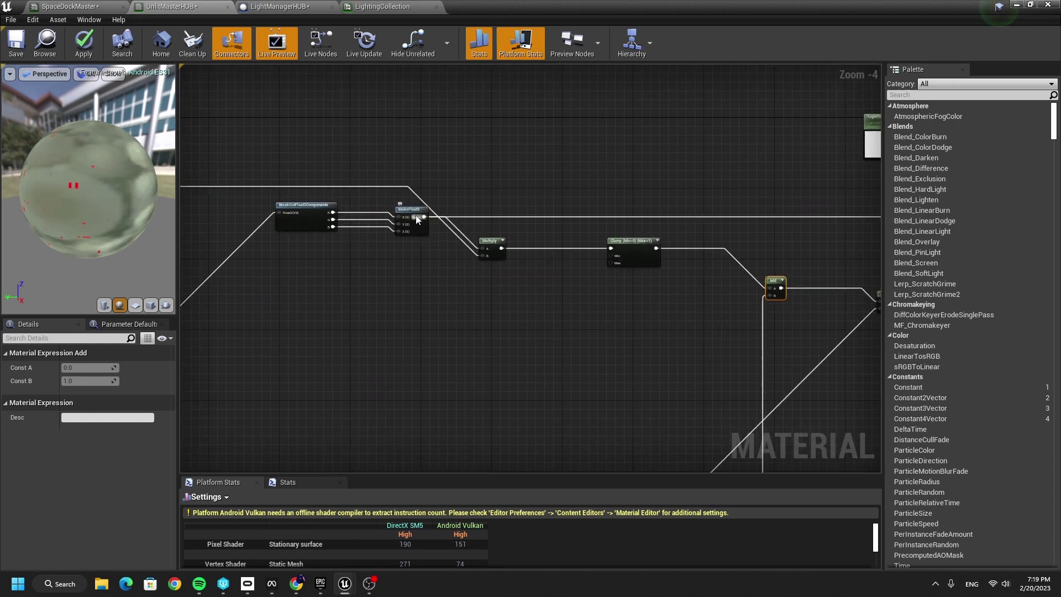
Follow the output of the last Add node to the Alpha input of the Lerp
right_drag(776, 201, 389, 244)
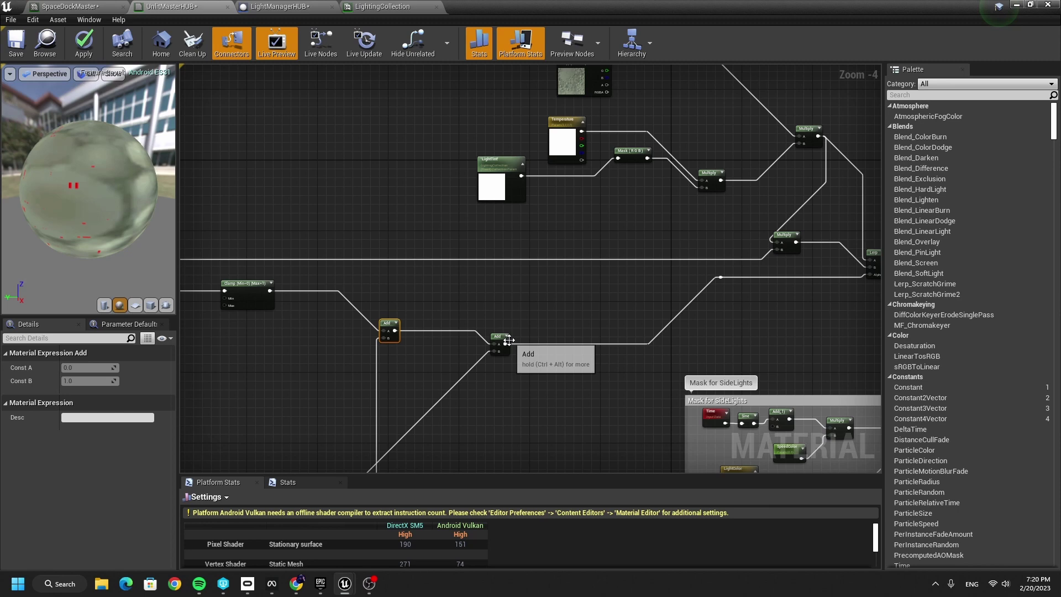
drag(506, 343, 783, 253)
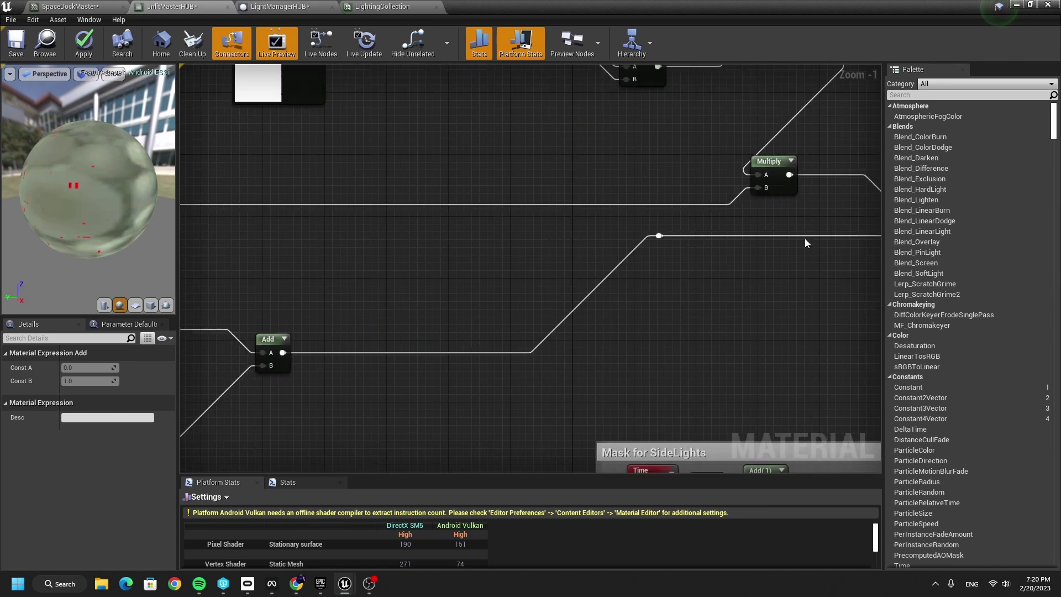
right_drag(805, 239, 509, 294)
scroll(658, 313, down, 2)
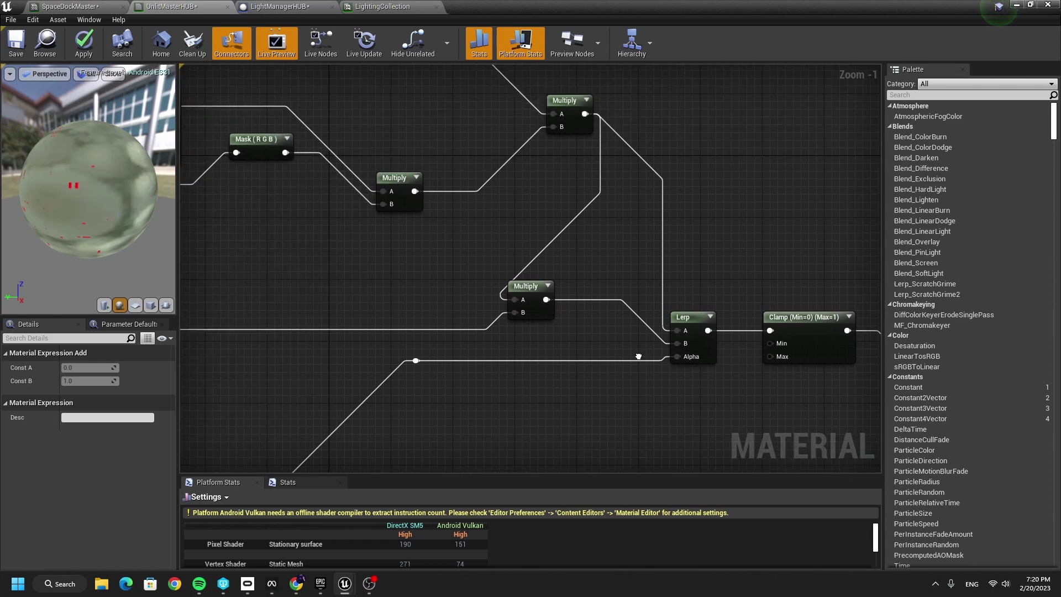
Reposition the Multiply node that feeds the Lerp's B input, placing it below the texture's Multiply node
drag(605, 335, 467, 335)
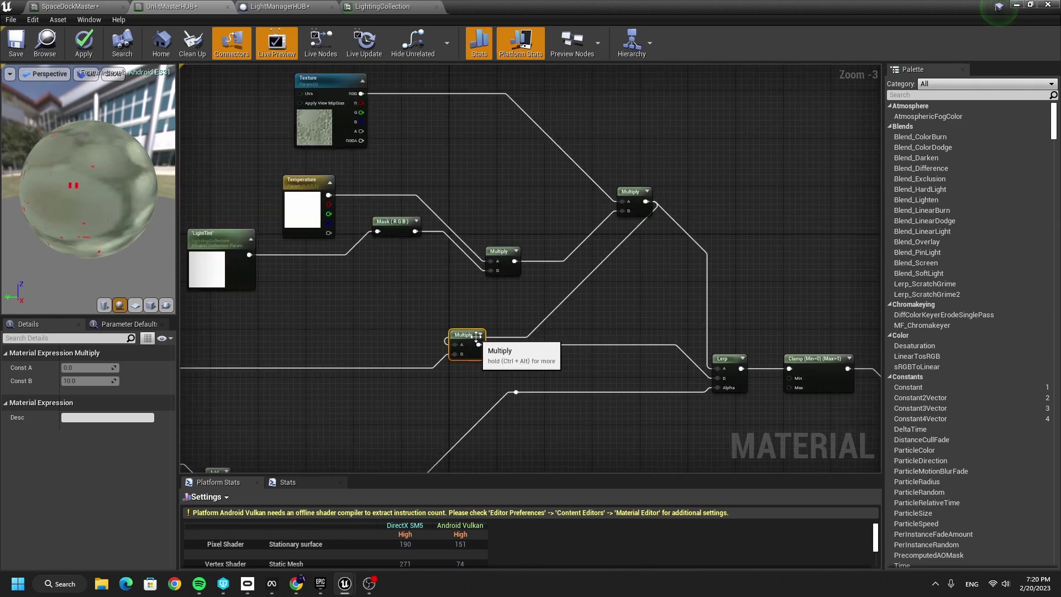
right_drag(476, 335, 613, 299)
mouse_move(602, 300)
mouse_down()
mouse_move(586, 348)
mouse_move(622, 318)
mouse_move(615, 329)
mouse_move(617, 307)
mouse_move(620, 324)
mouse_move(611, 315)
mouse_up()
right_drag(671, 289, 665, 333)
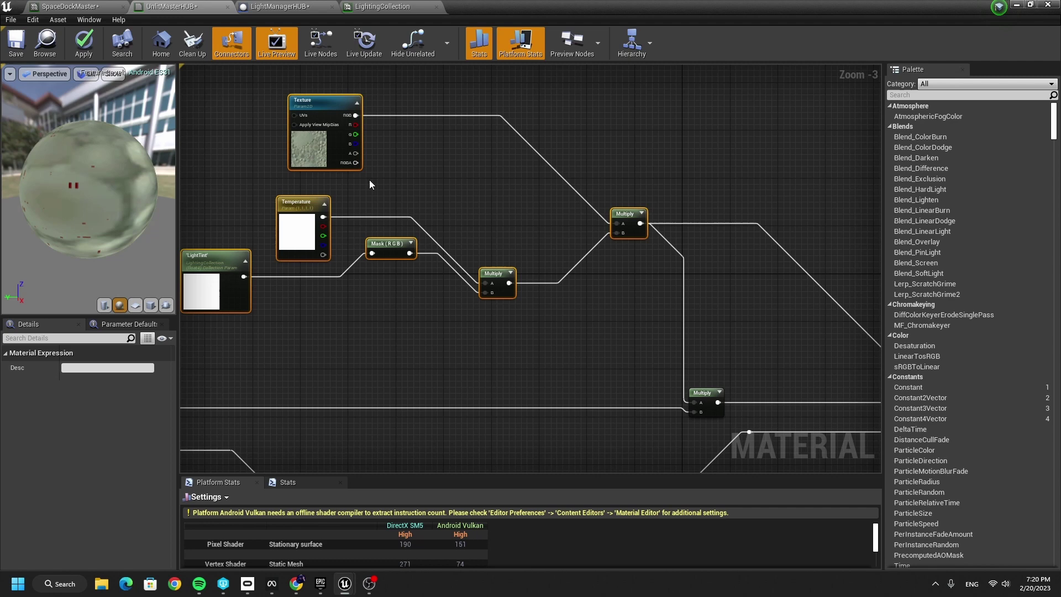
Arrange the Temperature and LightTint parameter nodes one above the other below the Texture node
right_drag(369, 181, 381, 167)
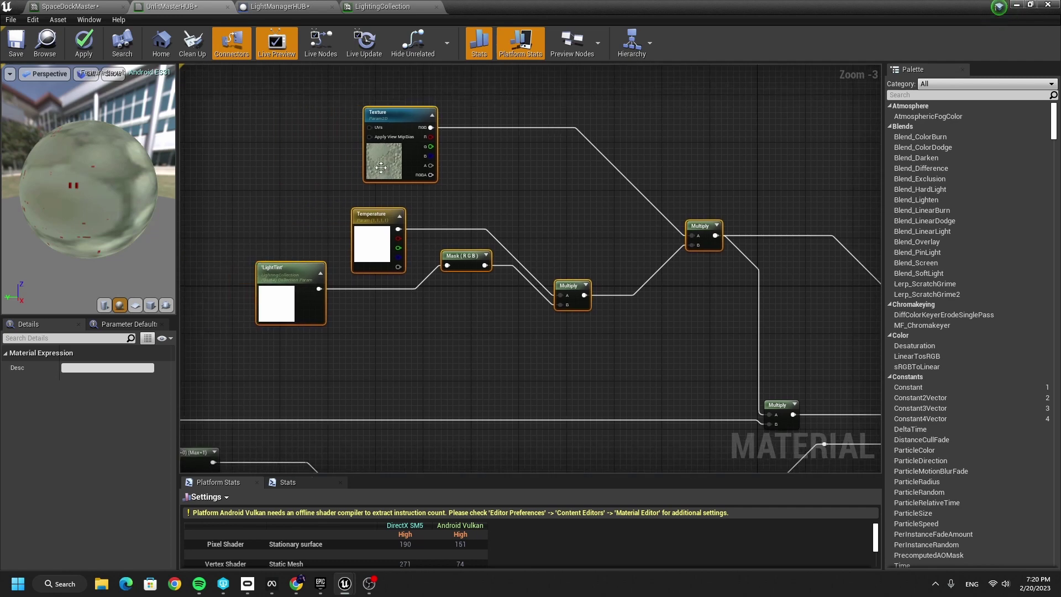
click(448, 185)
drag(361, 243, 359, 227)
drag(281, 289, 310, 310)
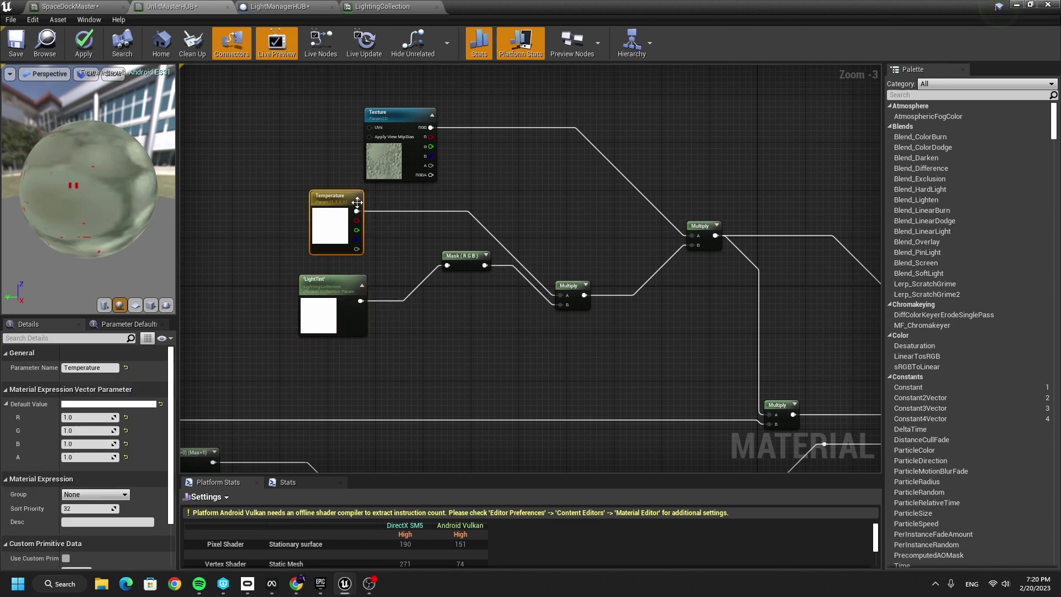
Place the editor window beside the level viewport and try another default color for LightTint in LightingCollection
drag(580, 6, 567, 389)
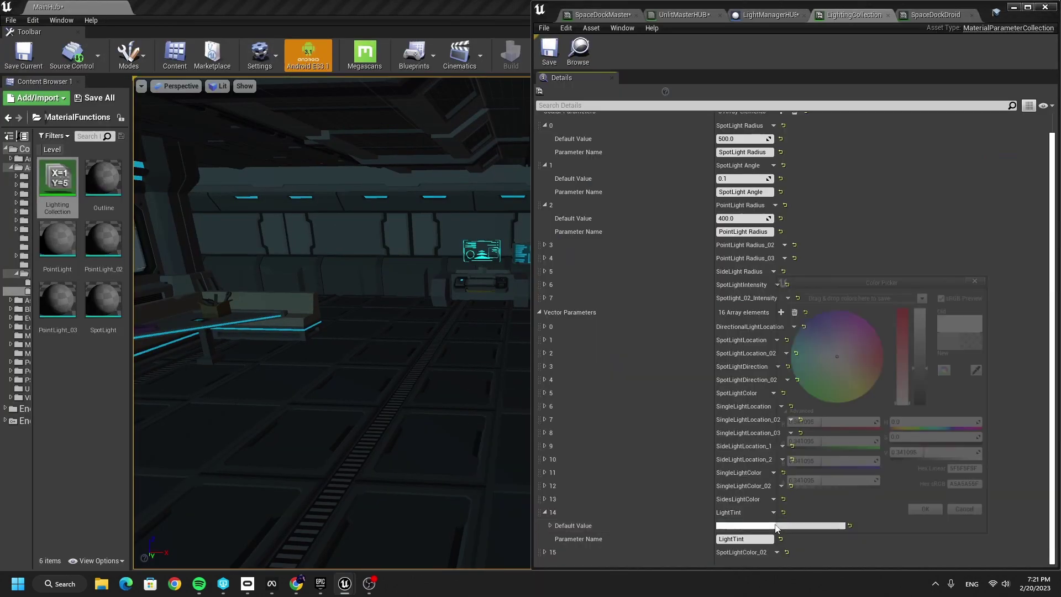
mouse_move(844, 367)
mouse_down()
mouse_move(860, 387)
mouse_move(832, 388)
mouse_move(816, 375)
mouse_move(817, 333)
mouse_move(871, 334)
mouse_move(857, 384)
mouse_move(812, 389)
mouse_move(894, 375)
mouse_move(870, 371)
mouse_move(829, 339)
mouse_move(818, 395)
mouse_move(846, 387)
mouse_move(835, 365)
mouse_up()
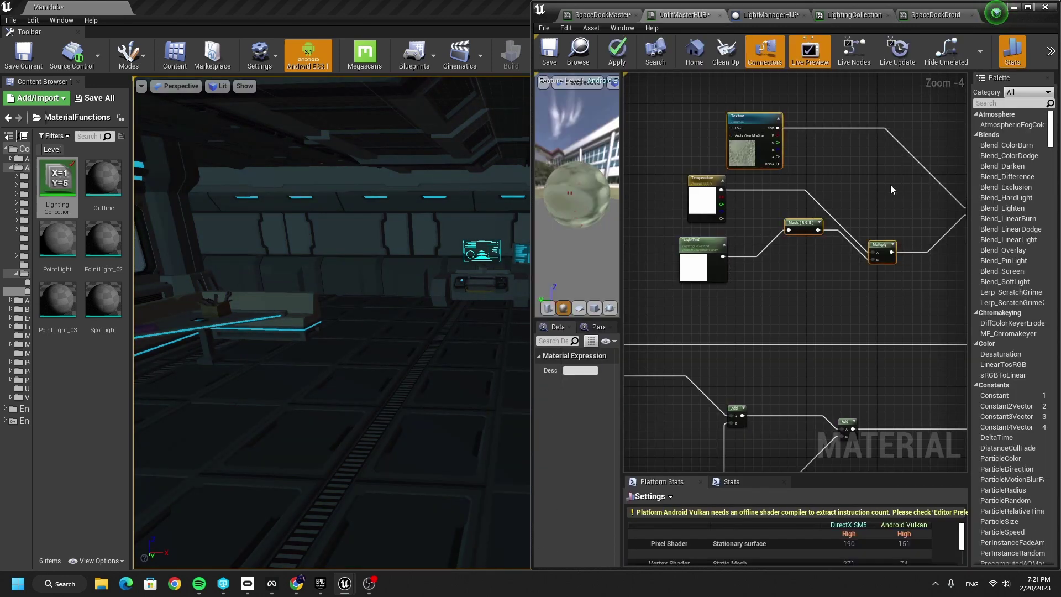
In UnlitMasterHUB, align the texture's Multiply node with the preceding Multiply node of the tint parameters
right_drag(891, 189, 753, 183)
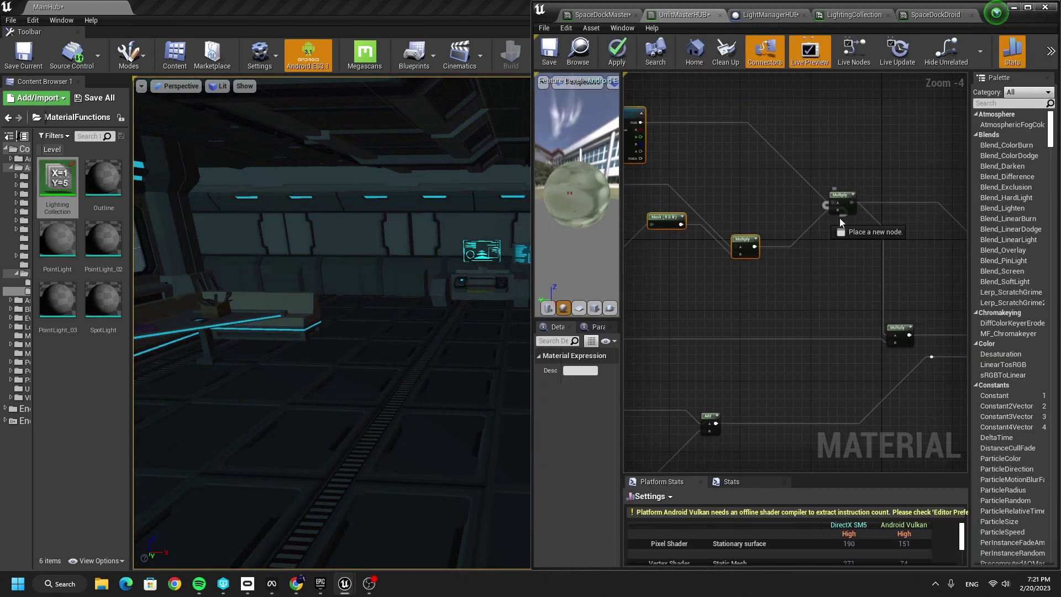
right_drag(828, 197, 726, 162)
drag(744, 165, 741, 213)
right_drag(735, 219, 830, 131)
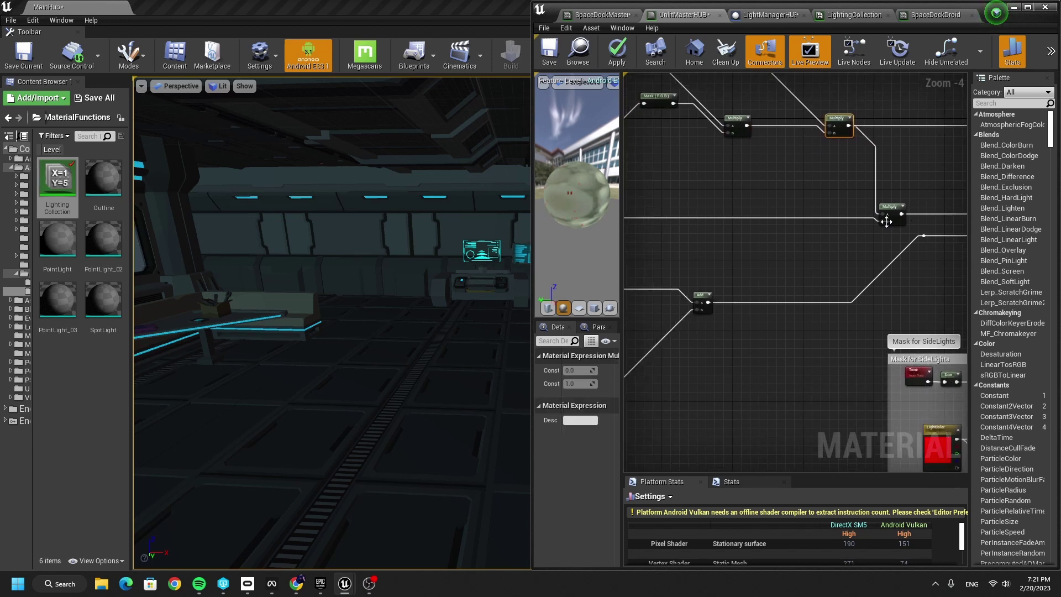
Move the texture's Multiply node directly above the Multiply node that feeds the Lerp's B input
right_drag(901, 189, 676, 233)
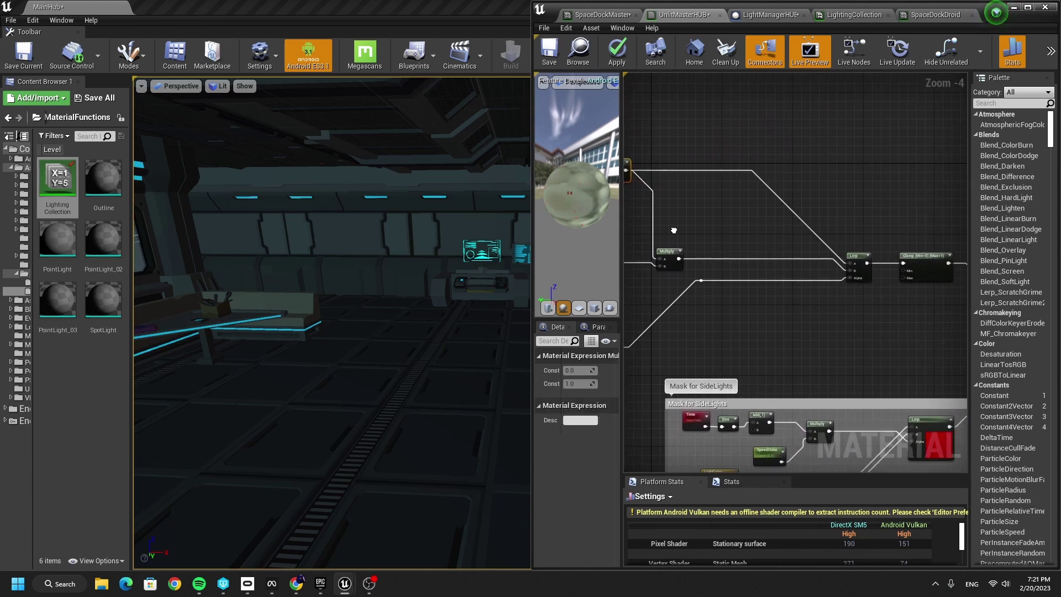
right_drag(756, 251, 851, 244)
right_drag(893, 201, 873, 201)
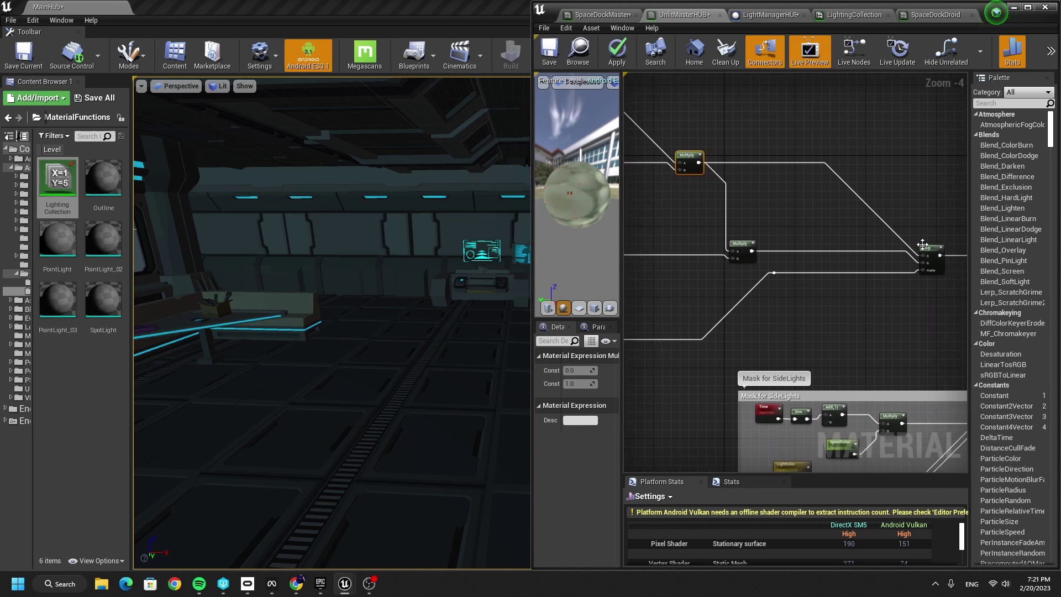
drag(688, 157, 741, 152)
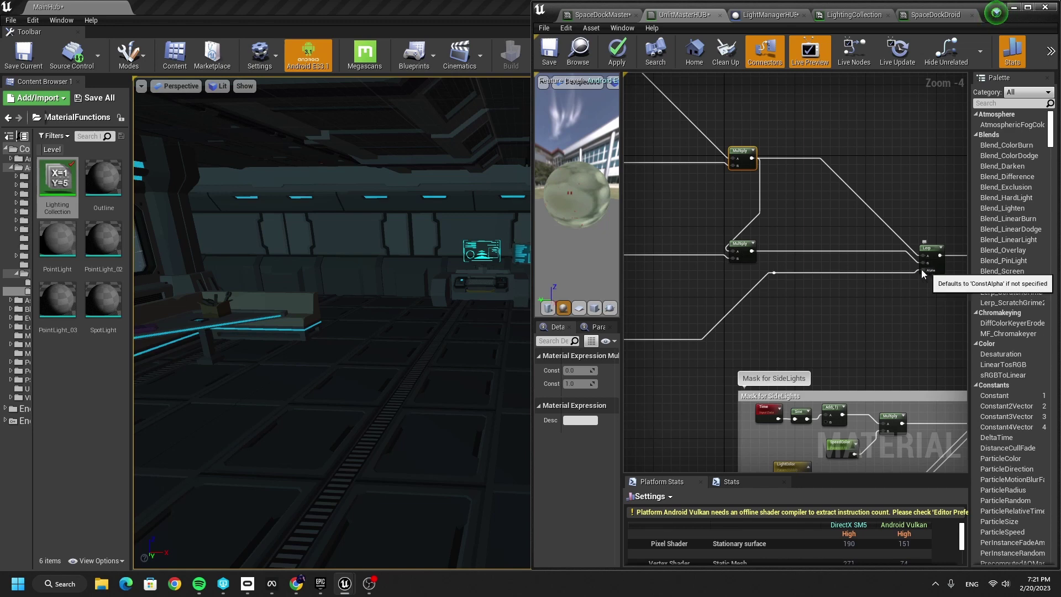
Examine the two Add nodes behind the Lerp's Alpha input and the Clamp node that follows the Lerp
right_drag(920, 277, 969, 167)
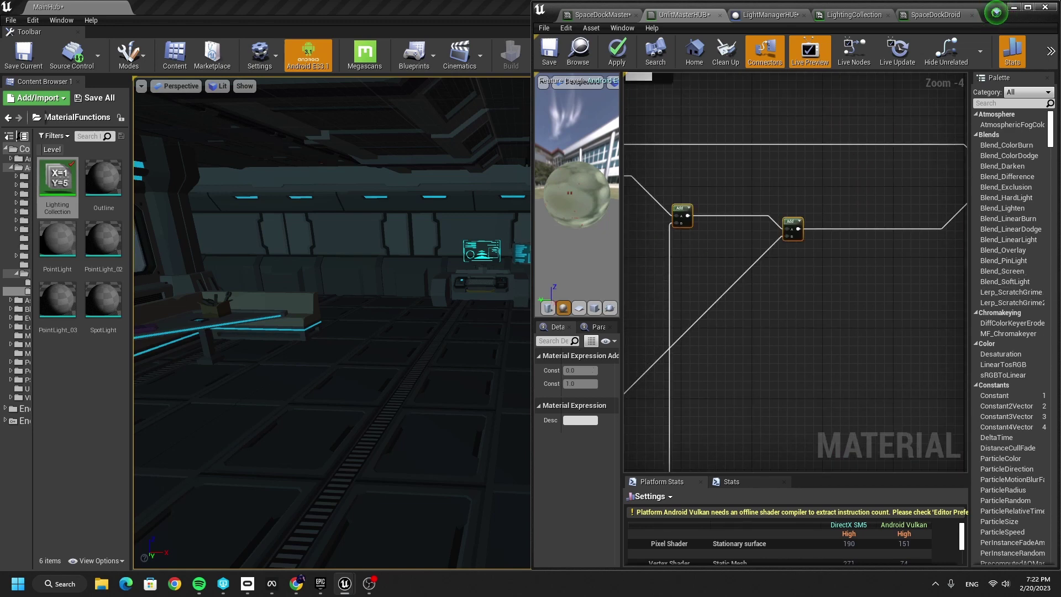
right_drag(663, 191, 964, 232)
right_drag(884, 261, 771, 164)
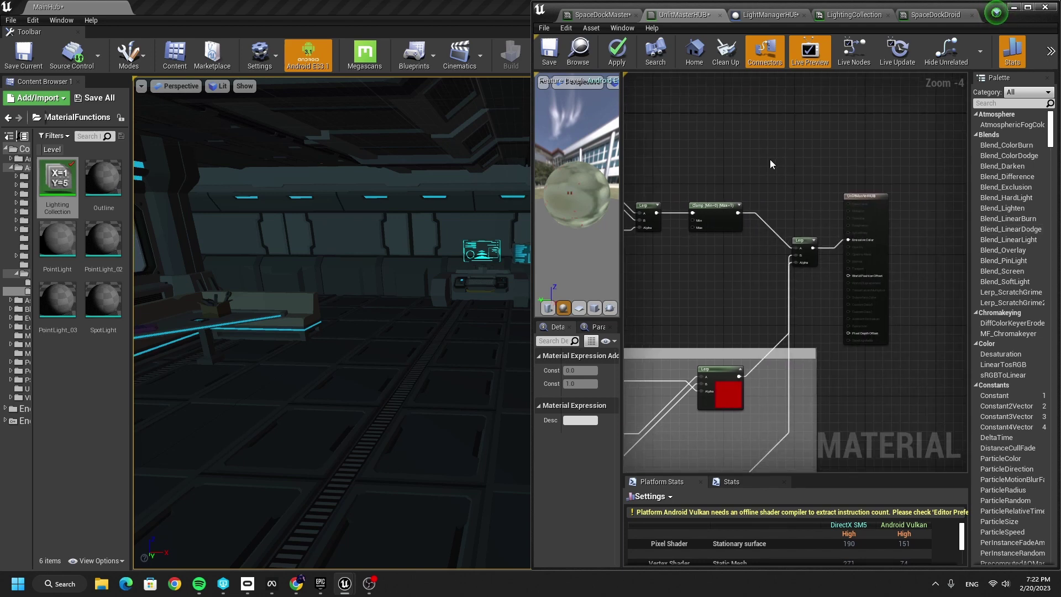
drag(683, 245, 700, 231)
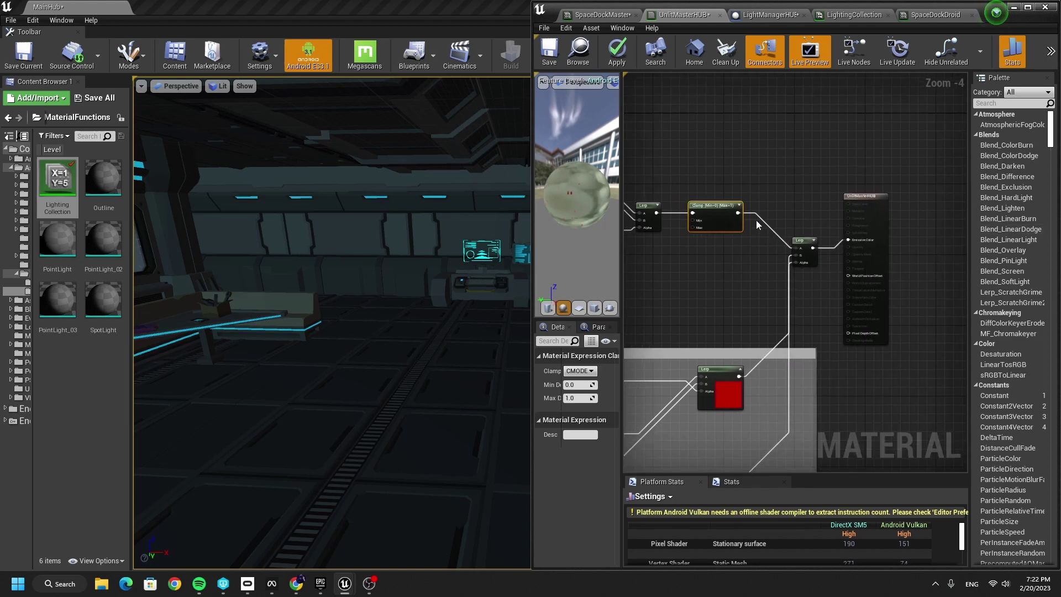
right_drag(681, 229, 662, 197)
click(704, 293)
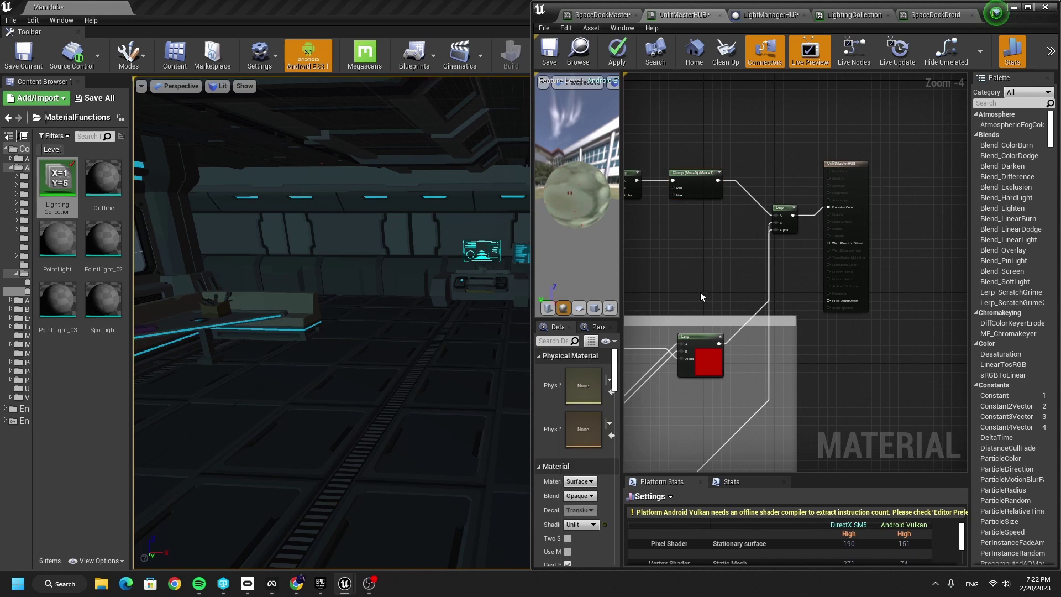
Examine the Mask for SideLights section and the final Lerp connected to the material's Emissive Color
right_drag(701, 295, 901, 166)
drag(824, 143, 628, 268)
right_drag(928, 143, 706, 241)
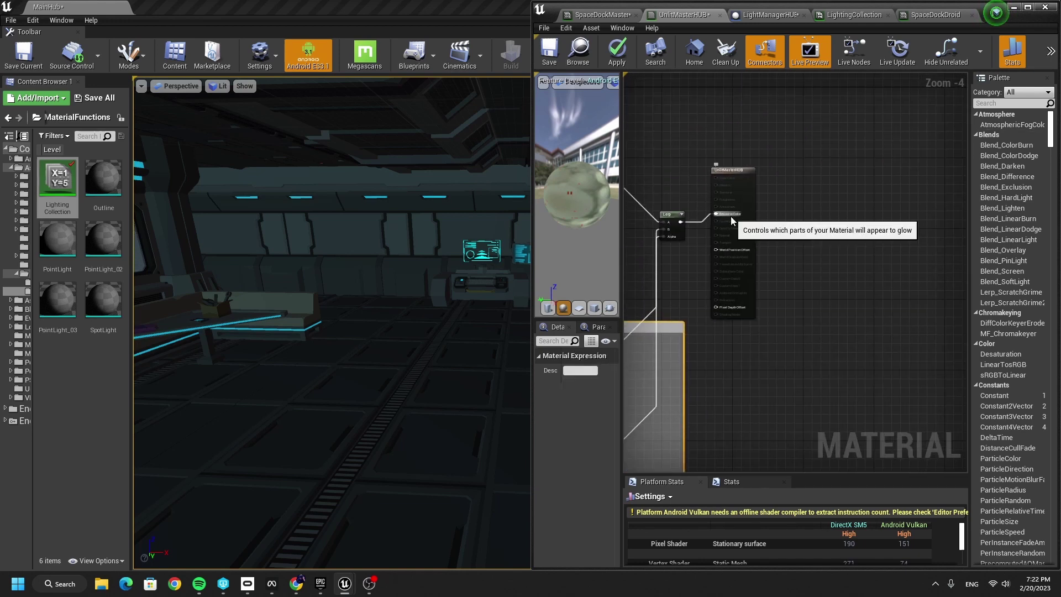
Return to the level, clear the World Outliner search and open the HubCapturedDroid blueprint of the Vehicle_Training actor
drag(1006, 11, 1013, 11)
click(1020, 7)
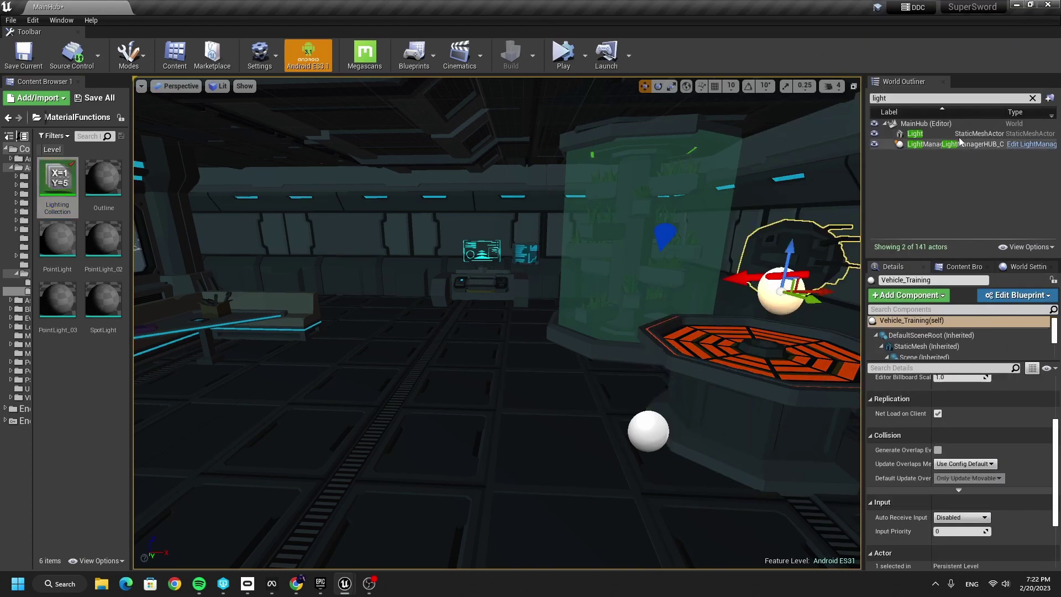
click(1033, 98)
right_drag(576, 227, 320, 271)
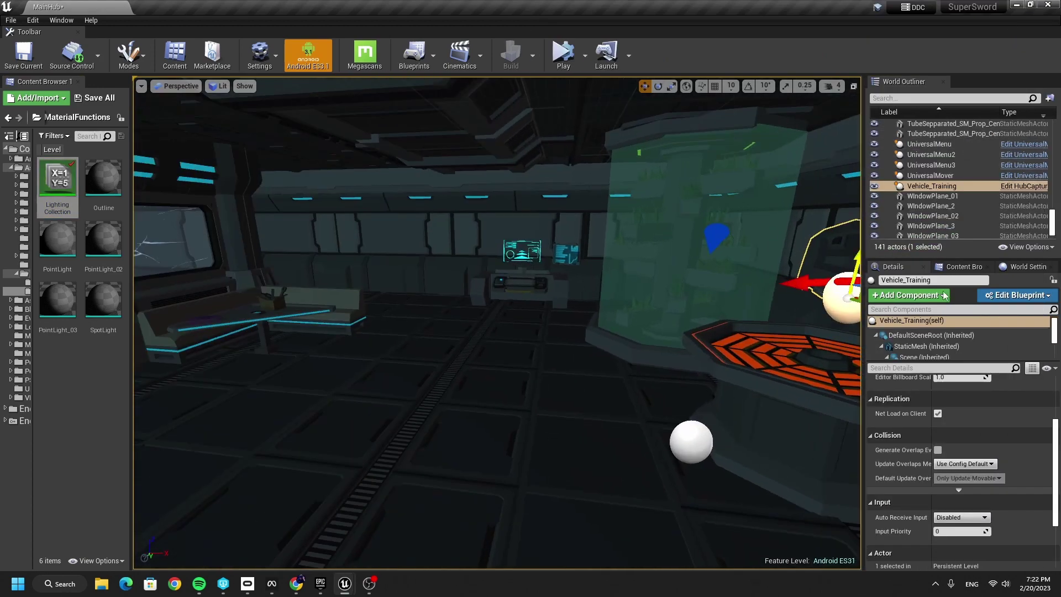
click(1041, 188)
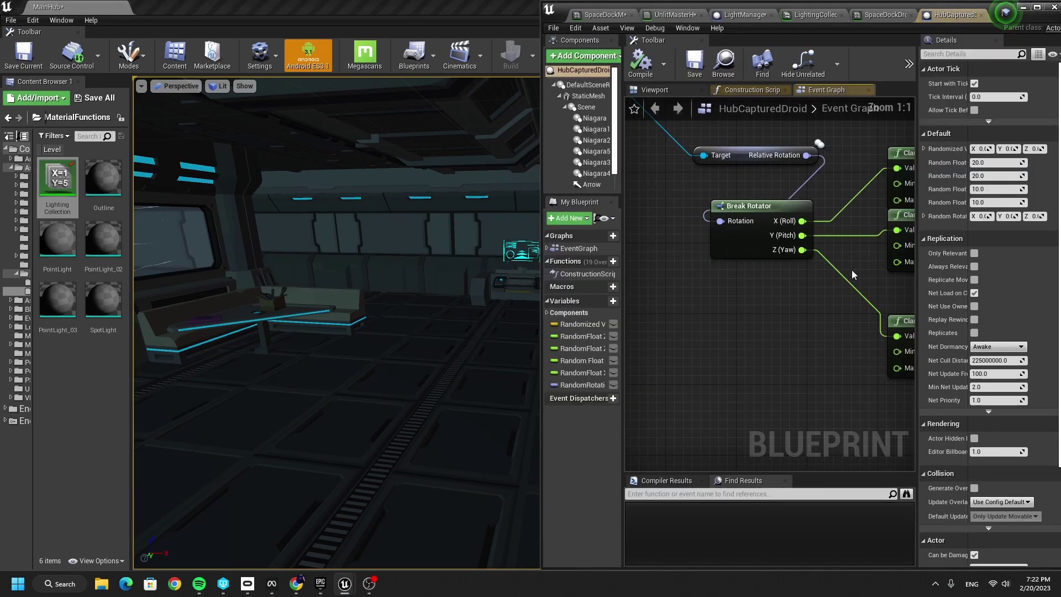
Locate the Set Vector Parameter Value nodes for SpotLightLocation_02 and SpotLightDirection_02 in the HubCapturedDroid event graph
scroll(851, 271, down, 7)
right_drag(787, 334, 804, 452)
right_drag(849, 335, 628, 349)
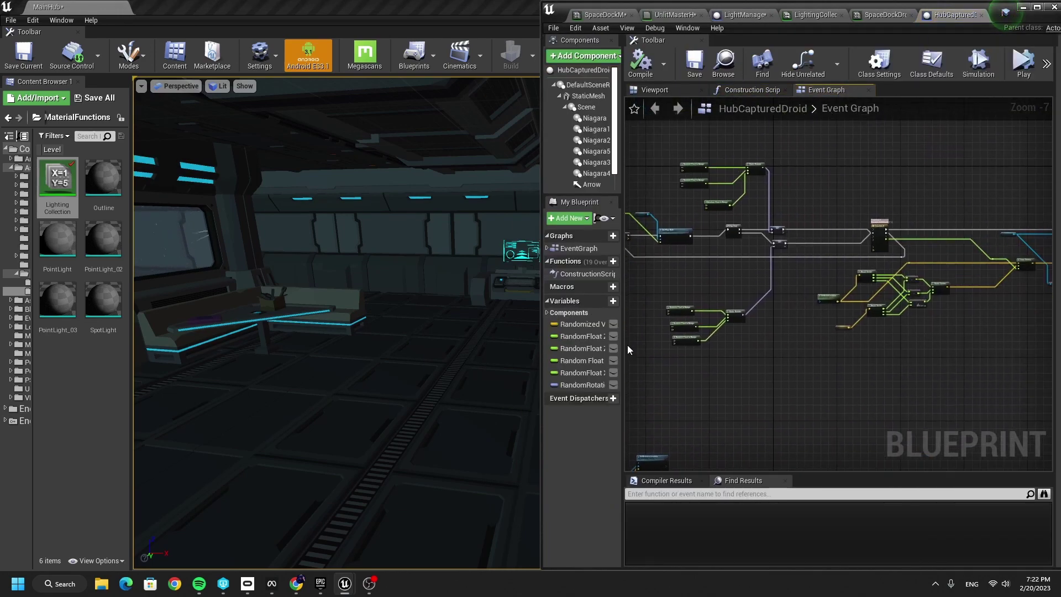
right_drag(982, 333, 1006, 276)
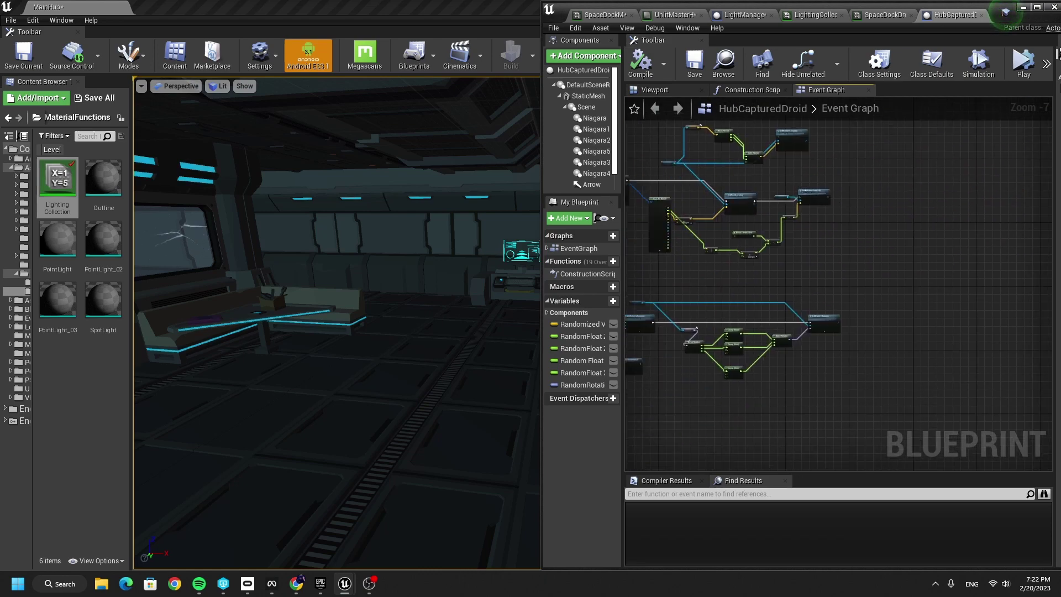
right_drag(796, 327, 948, 289)
scroll(676, 336, up, 2)
scroll(861, 341, up, 2)
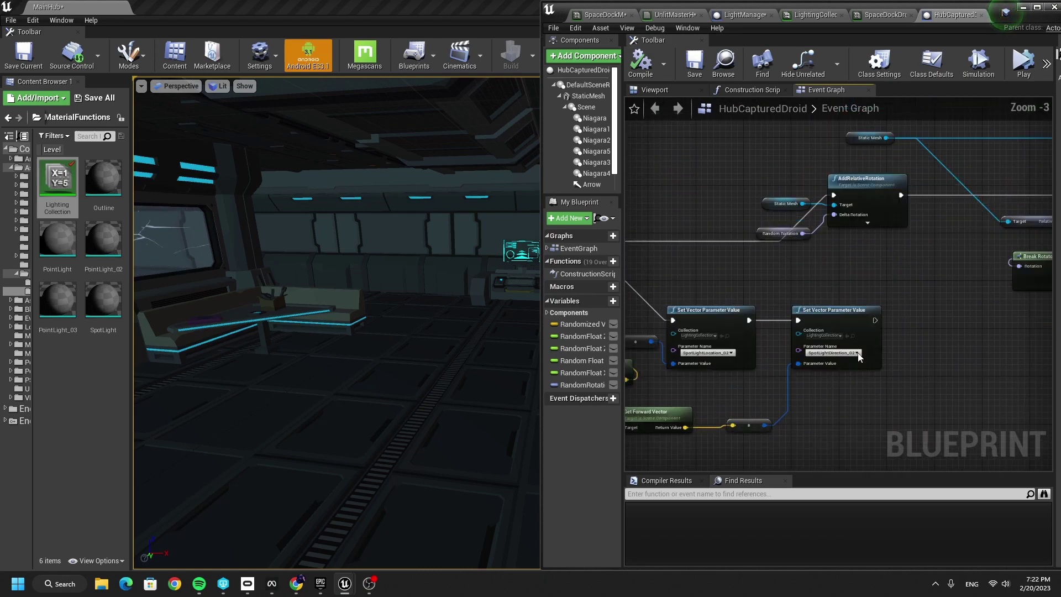
Examine the connected Set Vector Parameter Value nodes that write SpotLightLocation_02 and SpotLightDirection_02 to the LightingCollection
right_drag(756, 381, 888, 326)
right_drag(704, 239, 887, 269)
right_drag(892, 230, 611, 196)
scroll(764, 266, up, 3)
drag(767, 255, 768, 237)
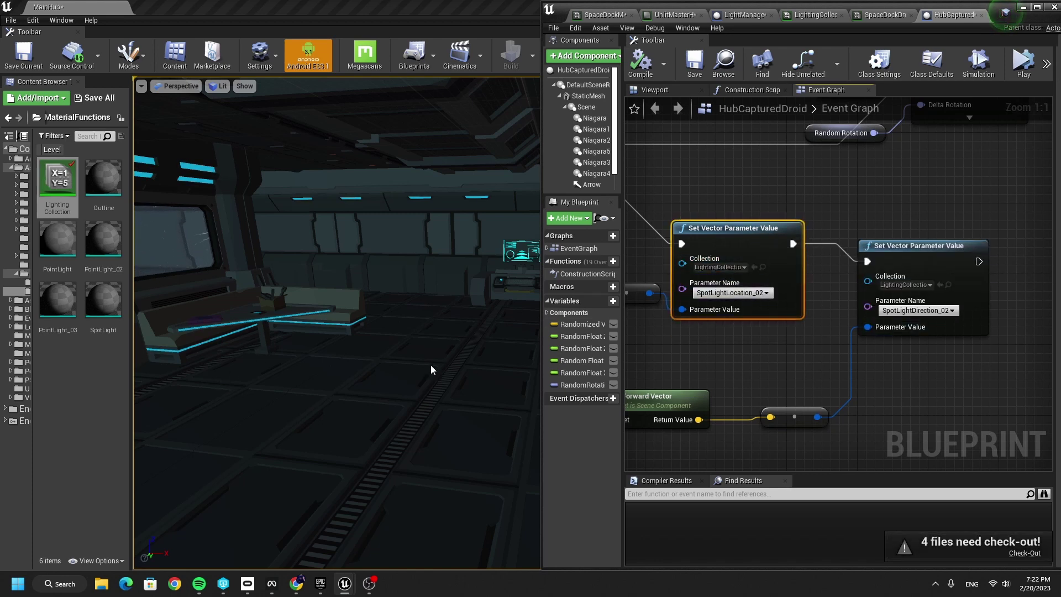
right_drag(793, 315, 891, 267)
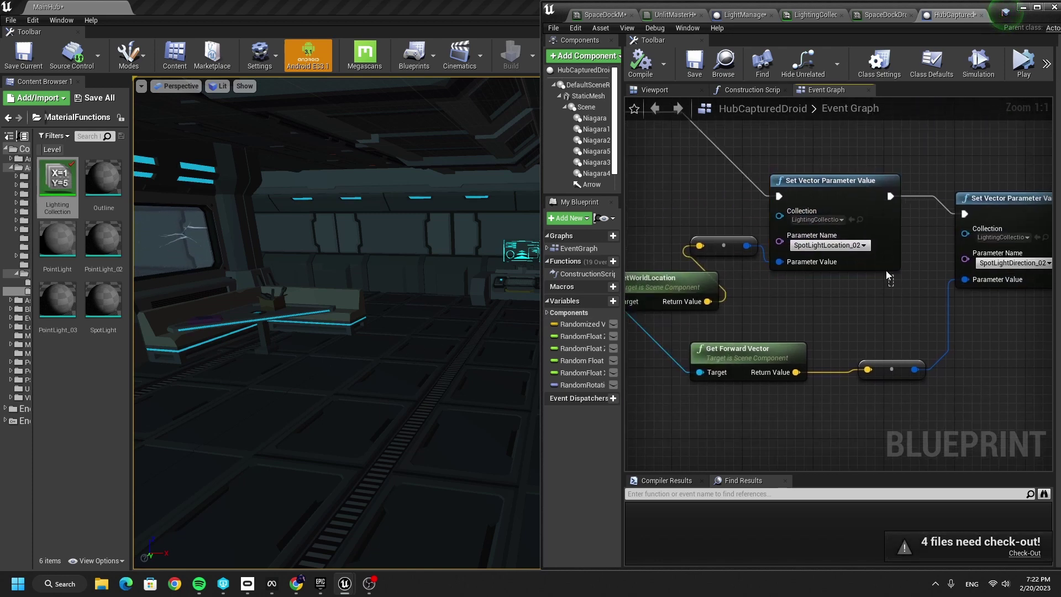
Trace the Arrow's GetWorldLocation and Get Forward Vector nodes into the two spotlight vector parameters
right_drag(927, 302, 694, 304)
right_drag(819, 273, 715, 271)
drag(721, 289, 695, 311)
right_drag(710, 270, 871, 354)
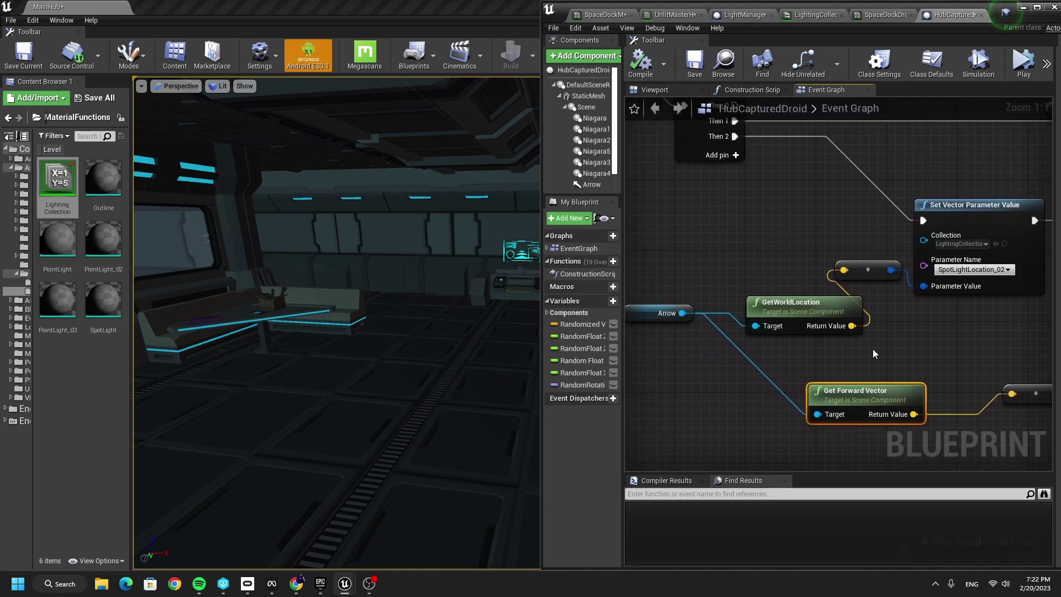
click(777, 310)
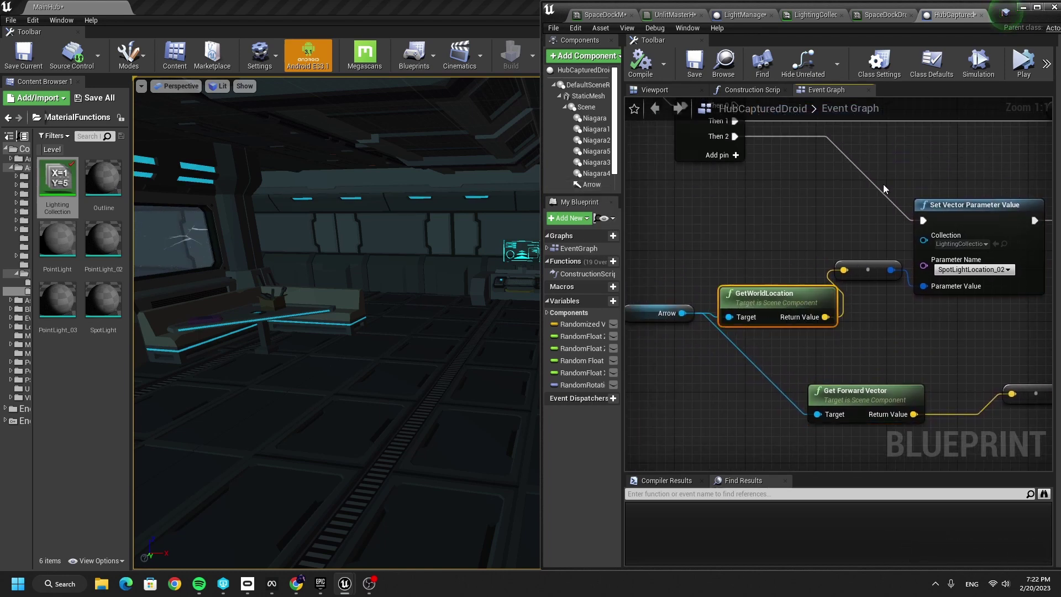
right_drag(898, 190, 845, 299)
scroll(844, 299, down, 2)
right_drag(997, 450, 783, 346)
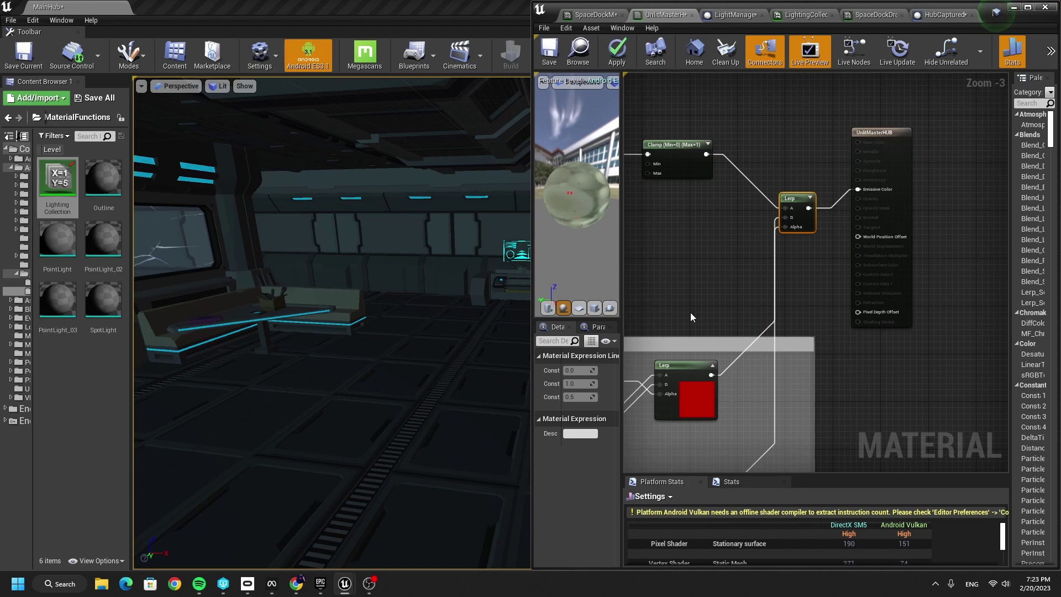
Find the Texture Sample feeding Mask (B) in the UnlitMasterHUB graph and open its emissive texture
right_drag(691, 317, 734, 218)
scroll(758, 289, up, 3)
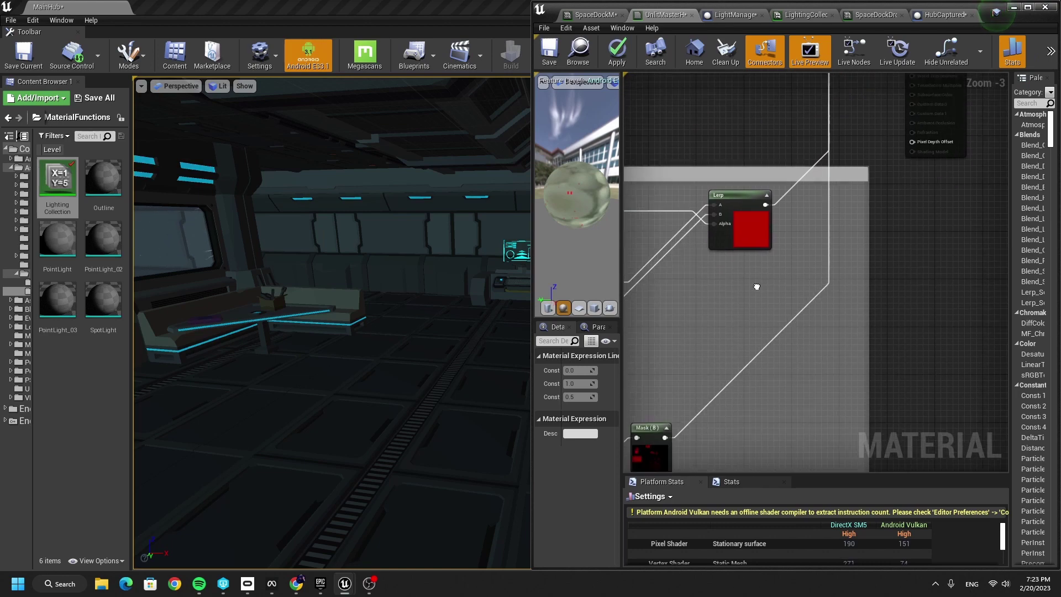
click(698, 361)
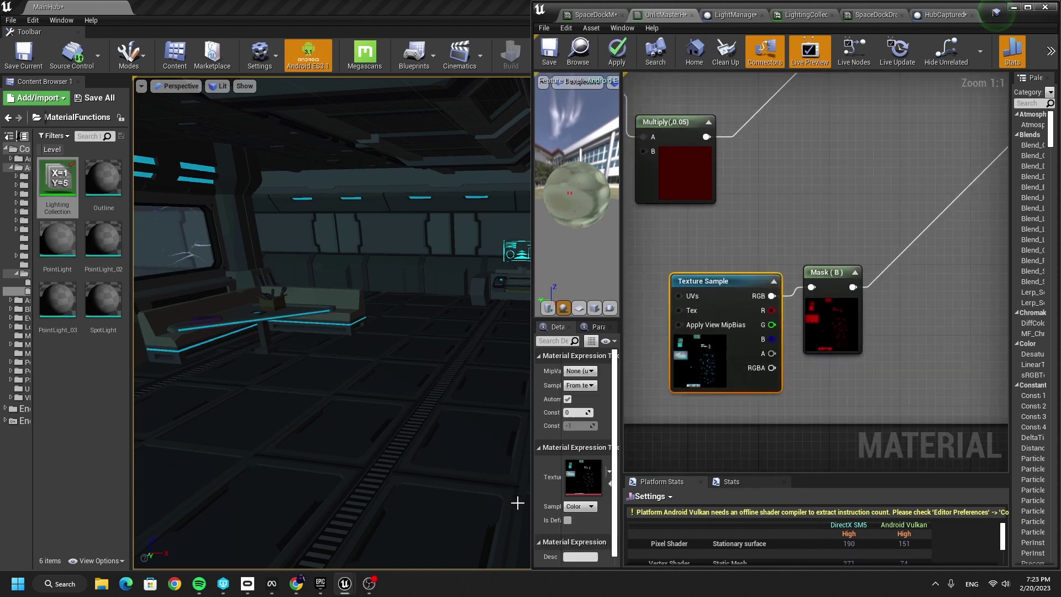
right_drag(338, 267, 342, 268)
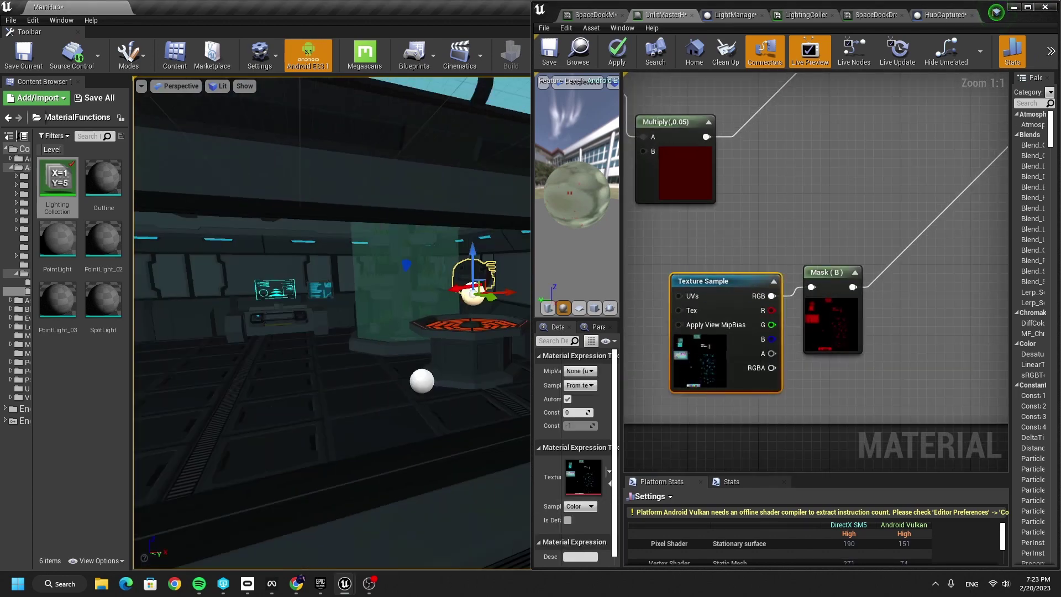
right_drag(501, 360, 502, 360)
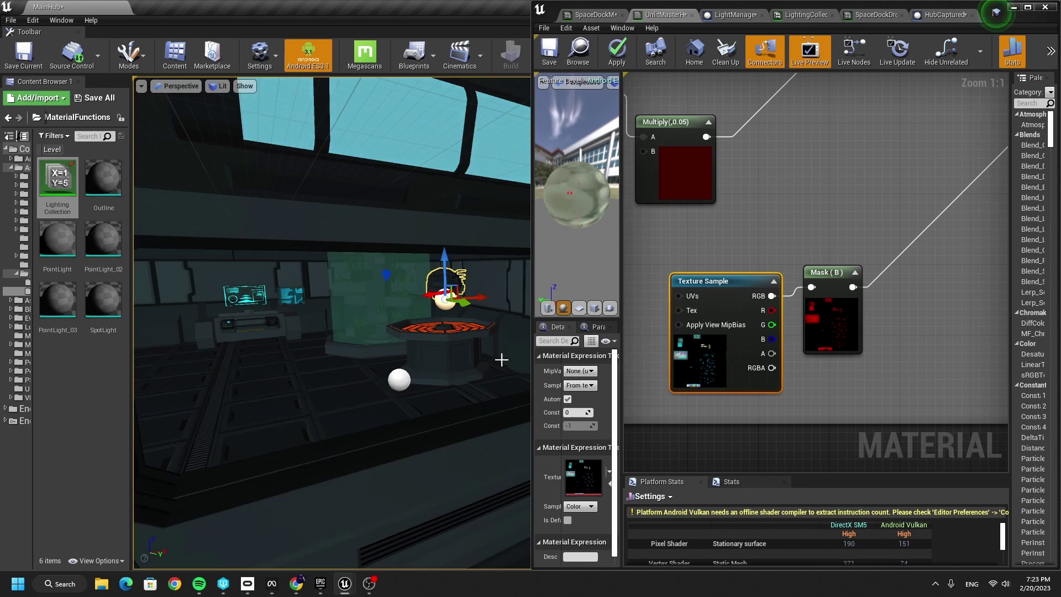
double_click(583, 477)
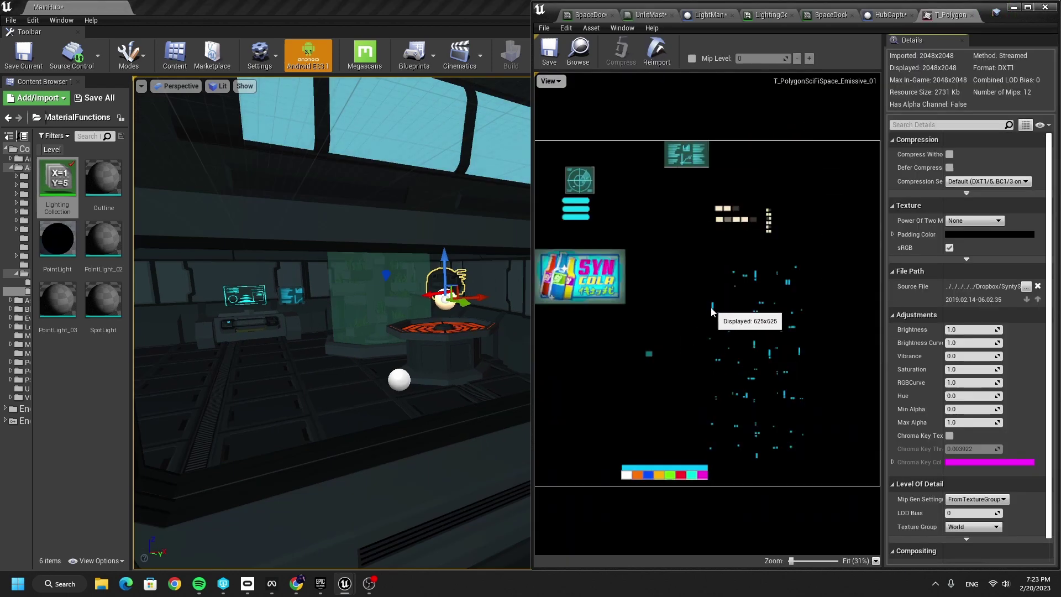
Return to the UnlitMasterHUB graph and examine the Lerp, the Texture Sample and its Mask (B) node
click(883, 15)
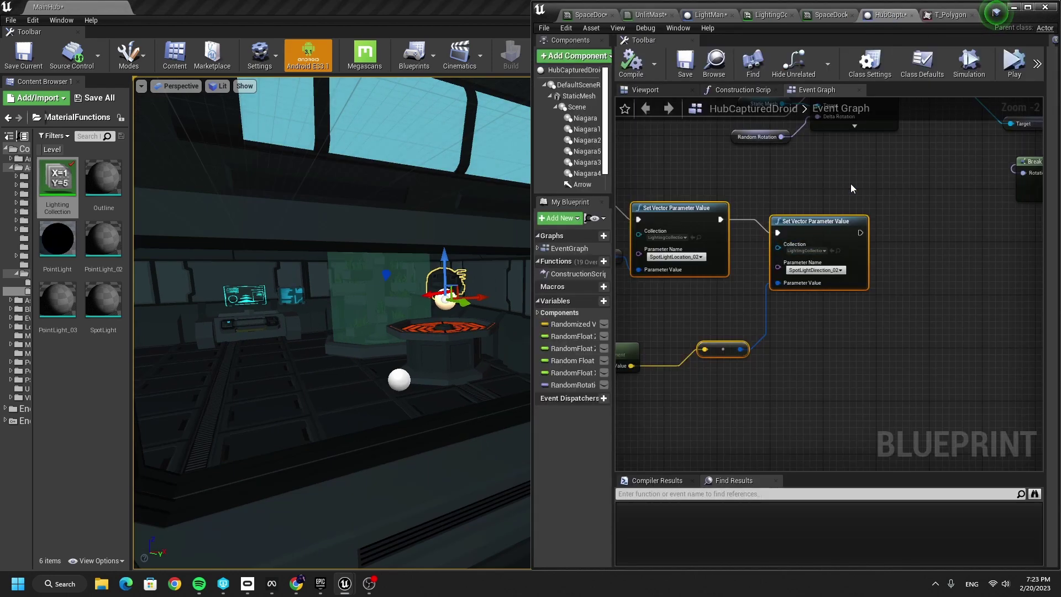
click(715, 15)
click(725, 19)
click(653, 16)
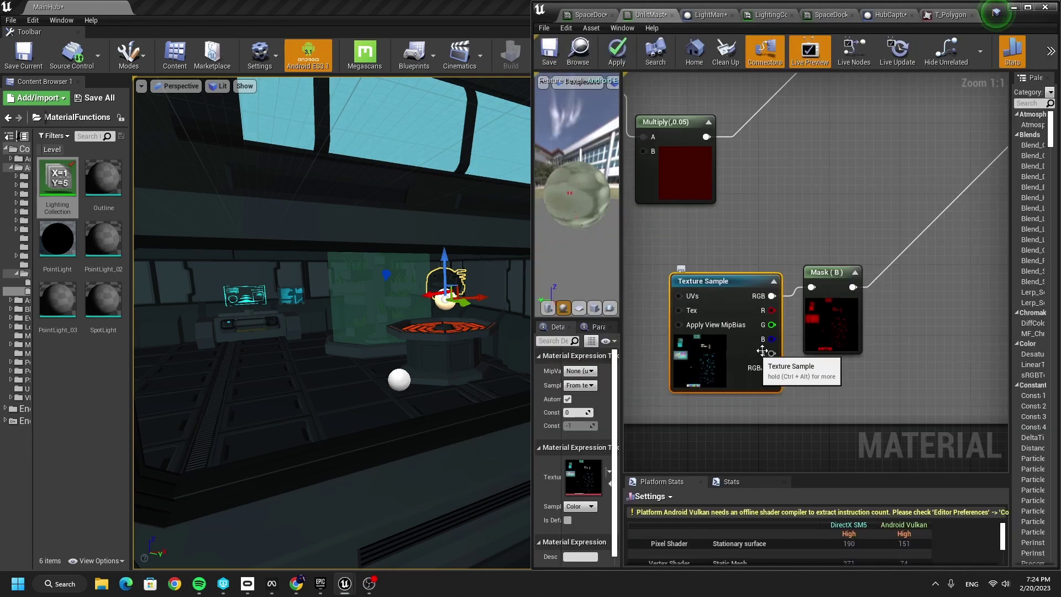
right_drag(857, 230, 533, 552)
click(658, 304)
right_drag(627, 470, 917, 269)
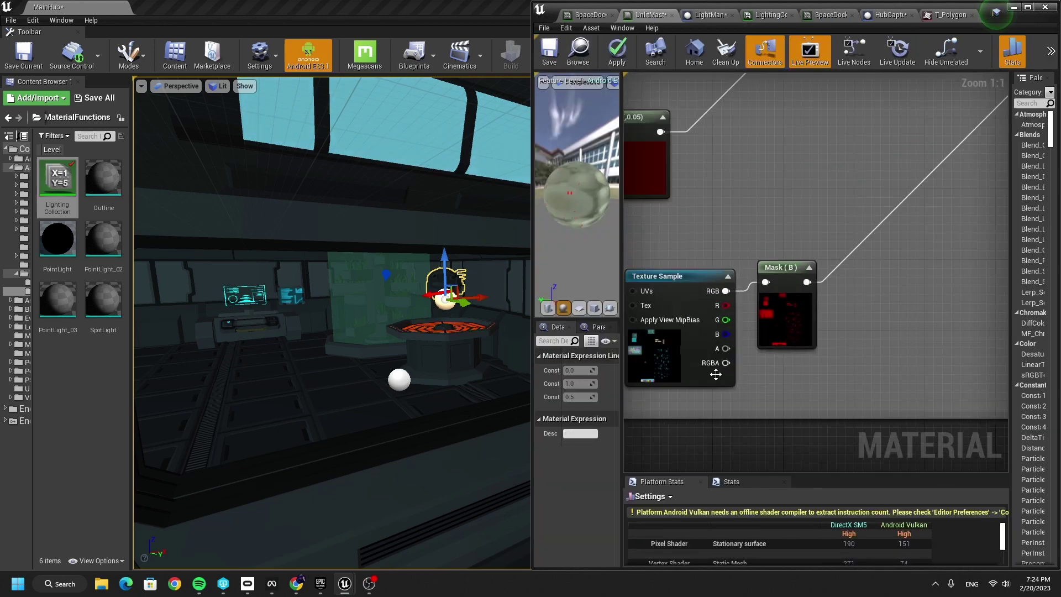
click(655, 357)
Inspect the LightColor parameter that feeds the Lerp in the Mask for SideLights section
right_drag(848, 184, 698, 472)
right_drag(915, 105, 851, 265)
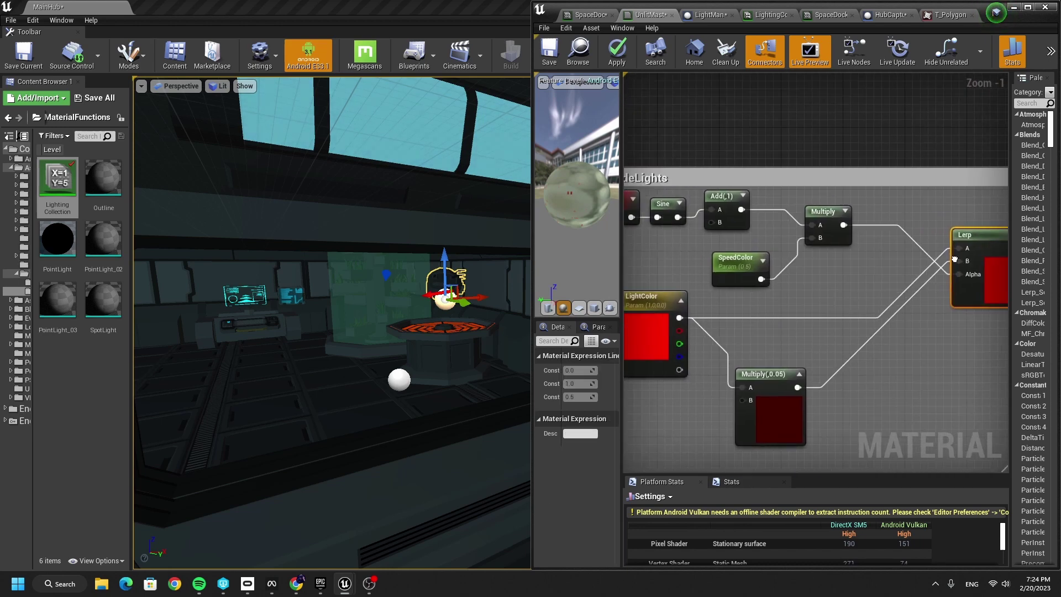
click(665, 349)
drag(664, 350, 656, 334)
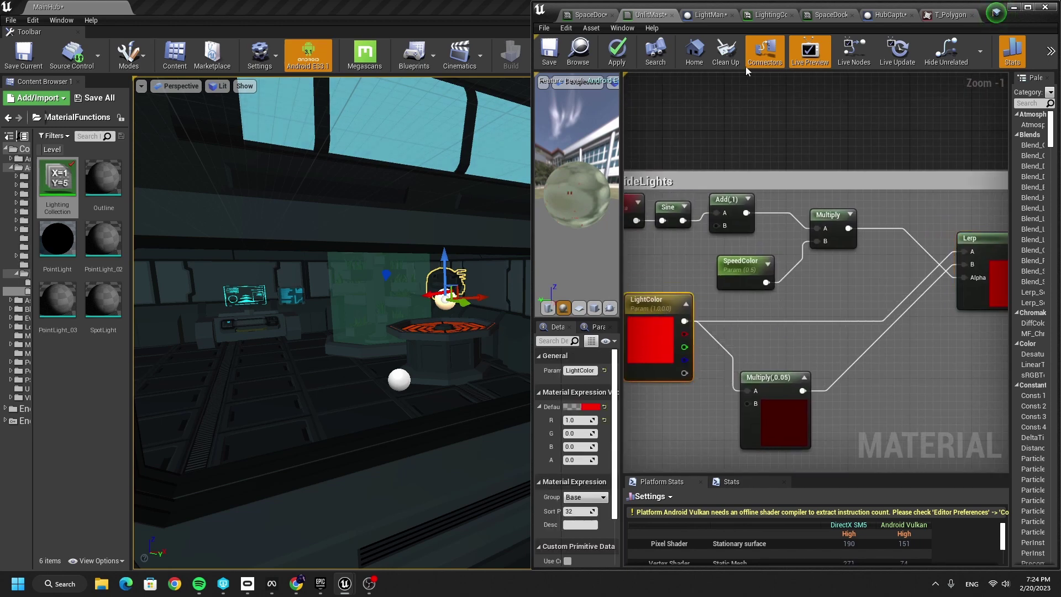
Try an orange-red LightColor (R 1.0, G 0.076232, B 0.0) in the SpaceDockMaster material instance and view it in the level
click(772, 14)
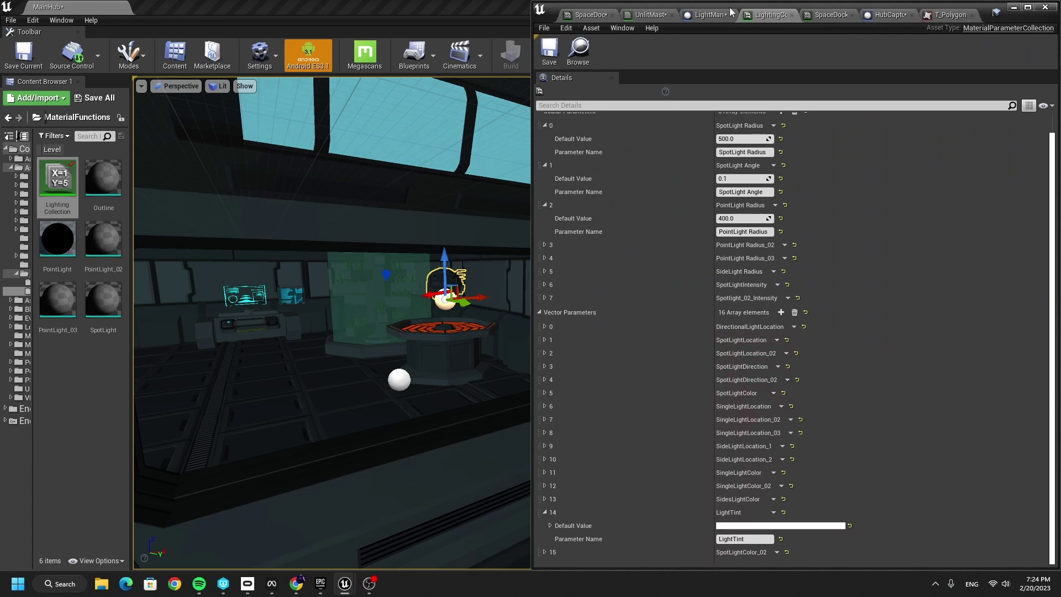
click(647, 15)
click(589, 15)
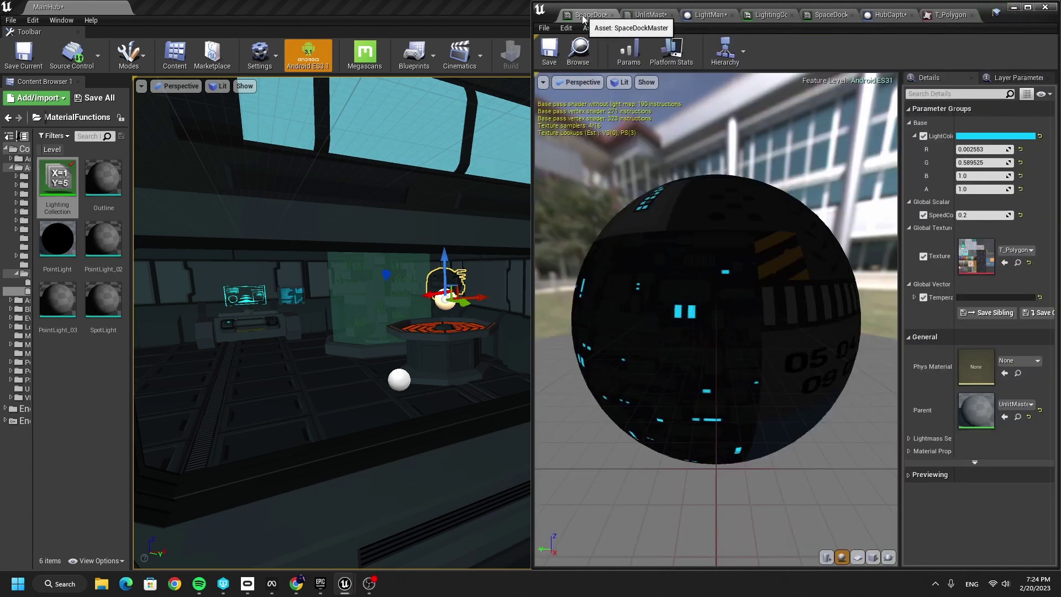
click(973, 136)
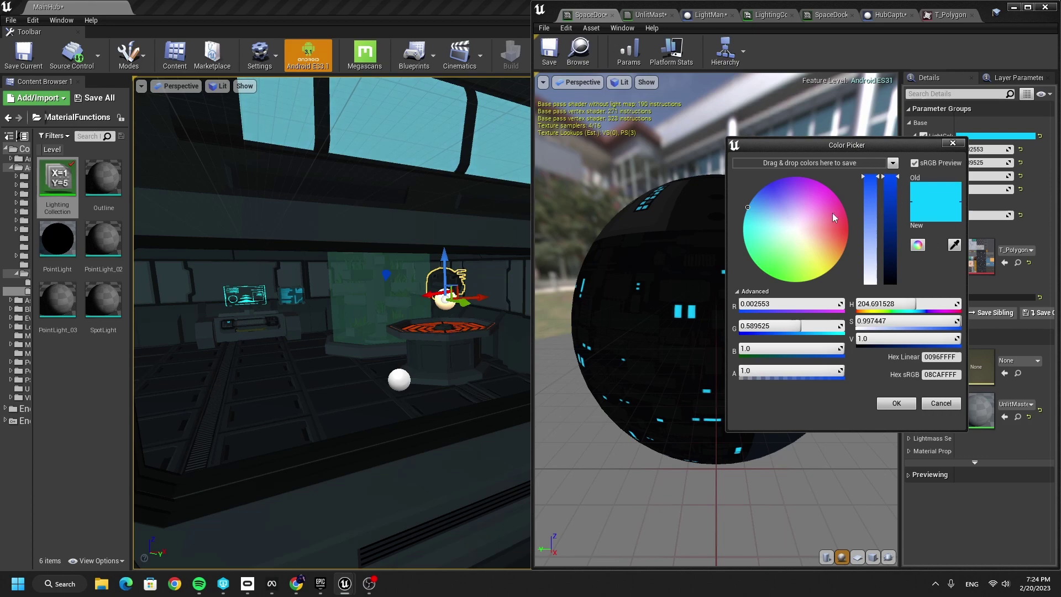
drag(832, 213, 881, 234)
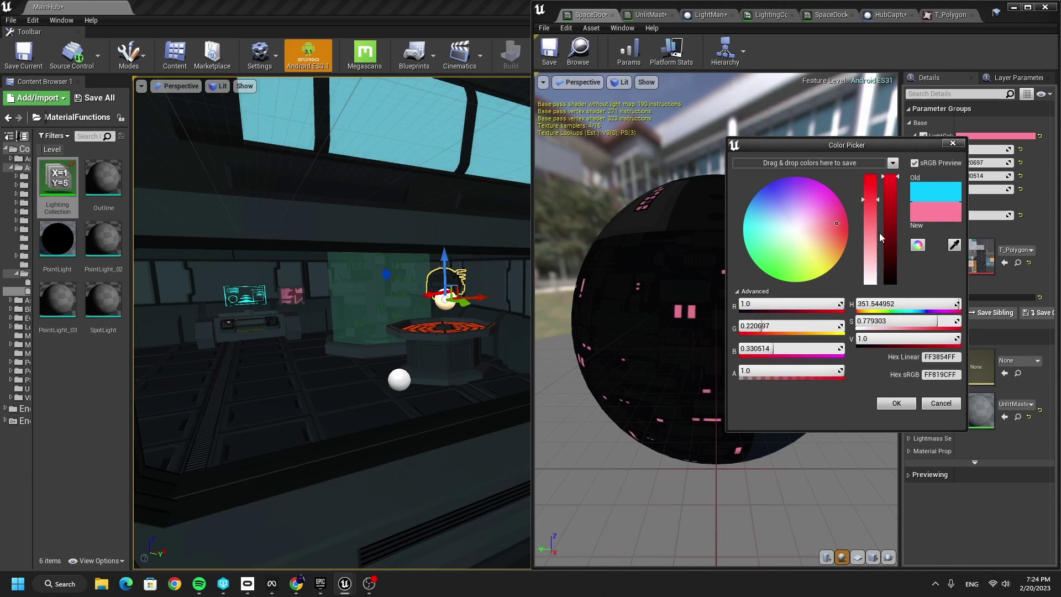
click(895, 403)
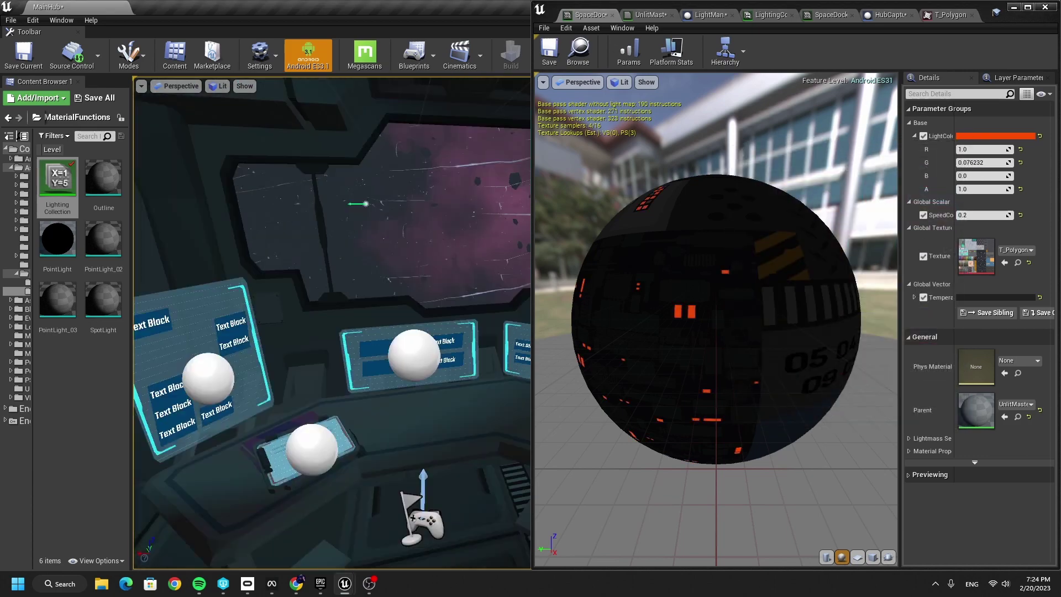
right_drag(263, 385, 263, 385)
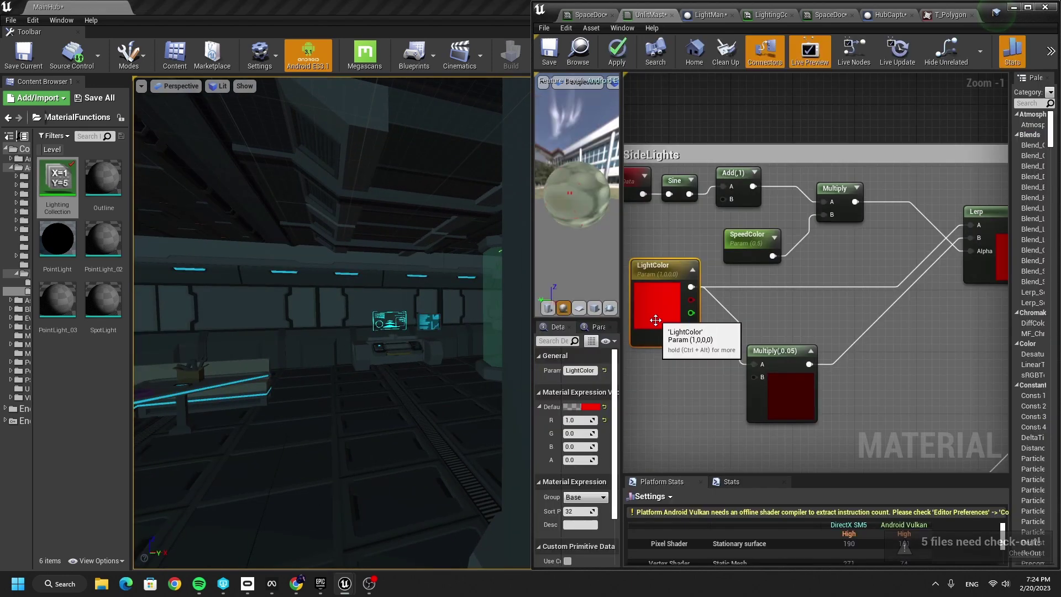
Examine how LightColor and its Multiply(,0.05) darkened version supply the two colors of the SideLights Lerp
drag(655, 320, 654, 330)
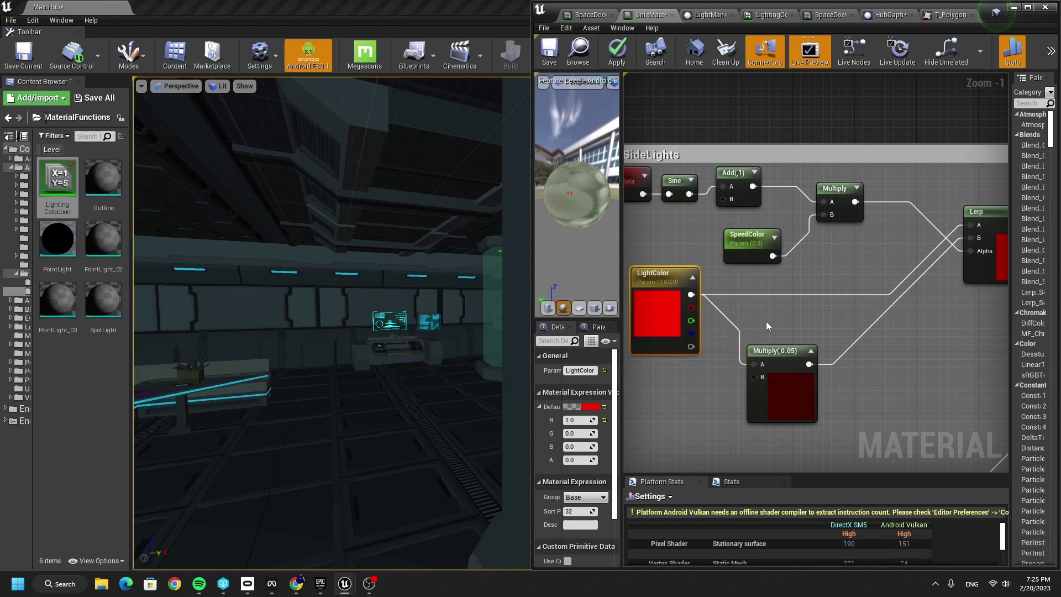
drag(781, 404, 791, 397)
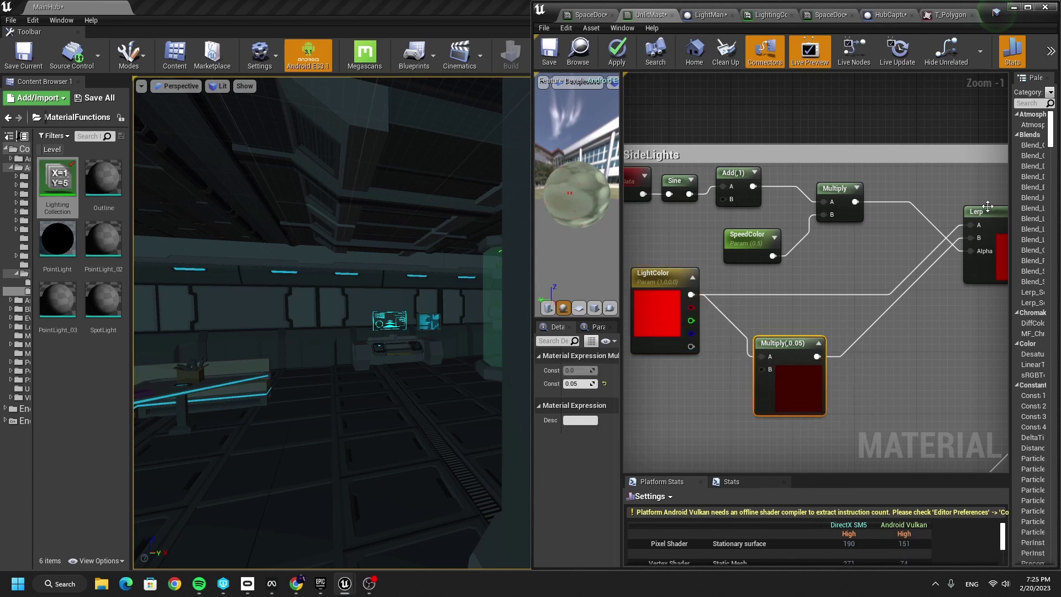
drag(686, 316, 686, 308)
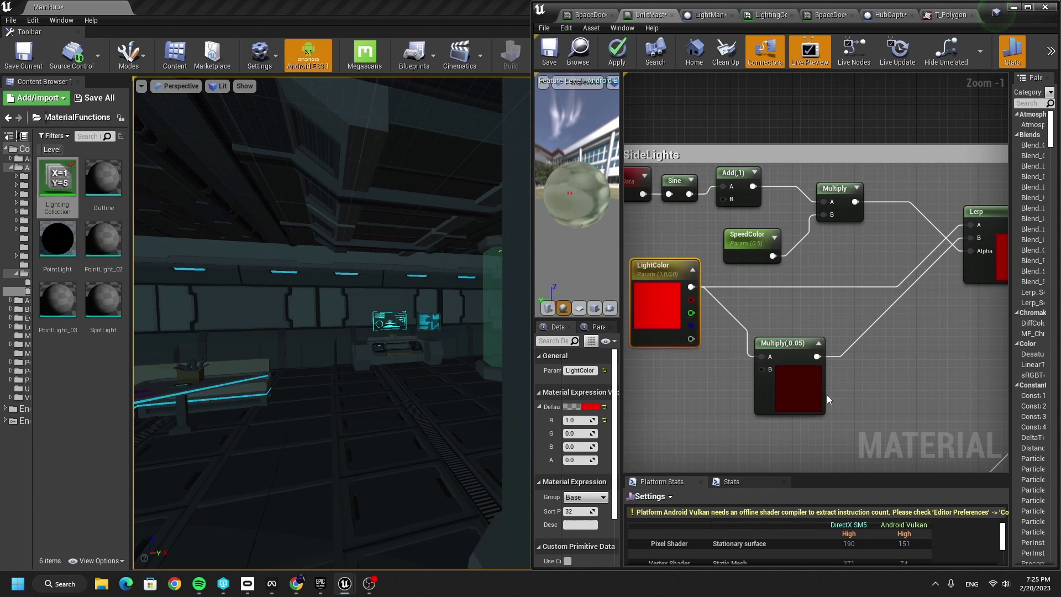
mouse_move(816, 389)
mouse_down()
mouse_move(809, 381)
mouse_move(809, 407)
mouse_move(803, 395)
mouse_up()
right_drag(812, 391, 879, 433)
Examine the Time, Sine, Add(,1) and SpeedColor nodes driving the SideLights blend and follow it to the final Lerp
drag(691, 224, 838, 227)
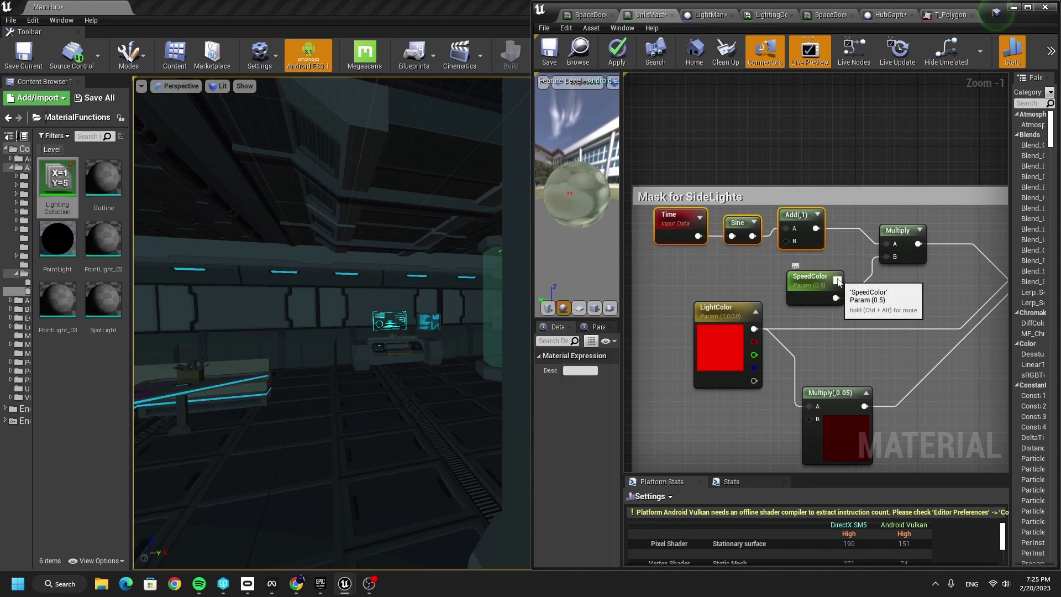
click(837, 279)
click(677, 218)
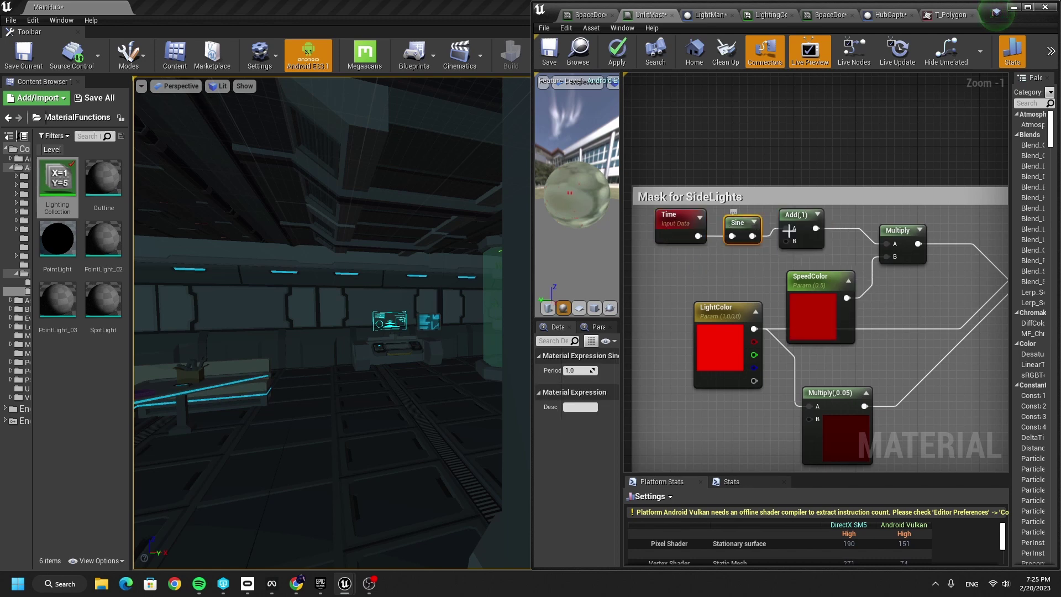
click(796, 215)
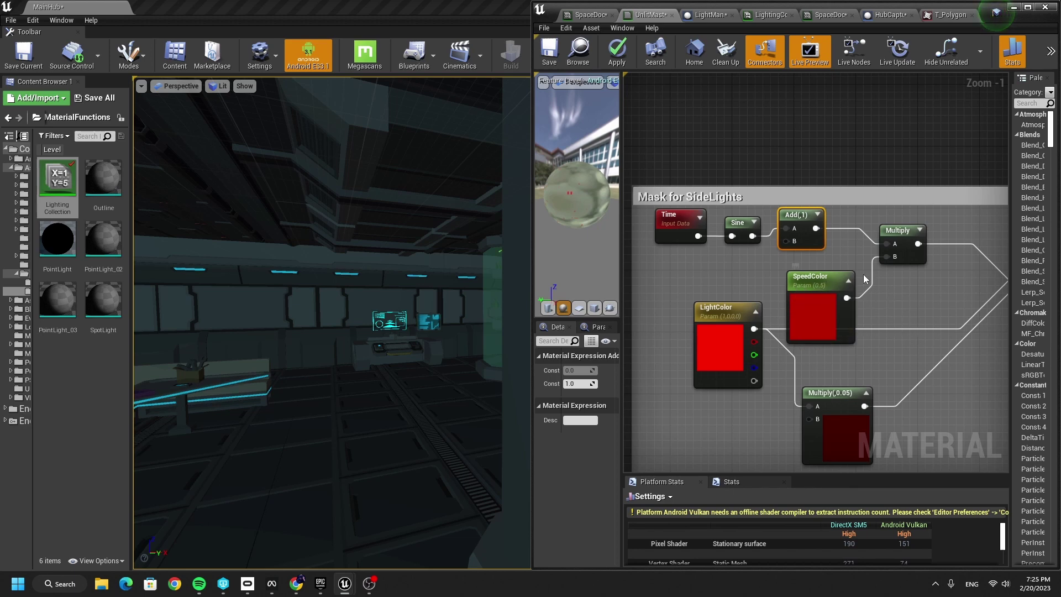
click(740, 225)
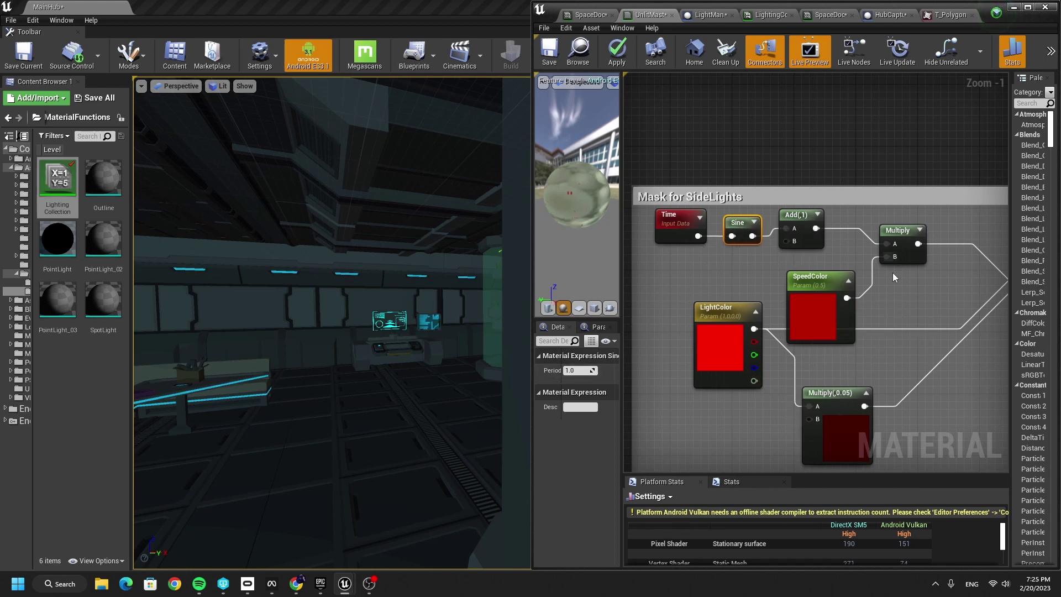
scroll(940, 336, down, 1)
right_drag(939, 336, 662, 422)
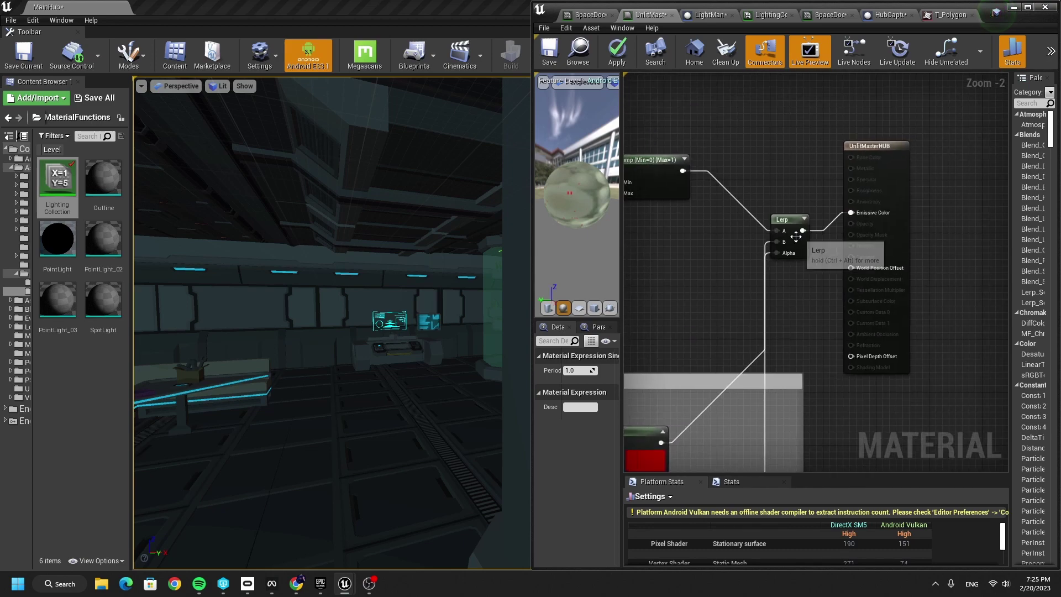